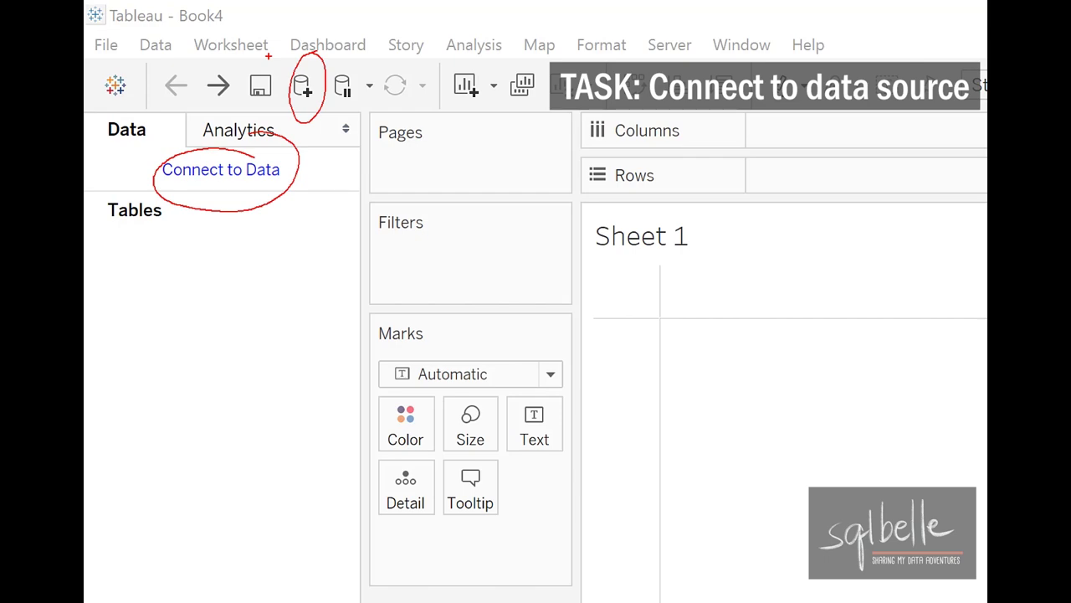
Connect to the Excel workbook Sample - Superstore V and add its Orders table to the data source canvas.
{"action": "left_click", "coordinate": [254, 169]}
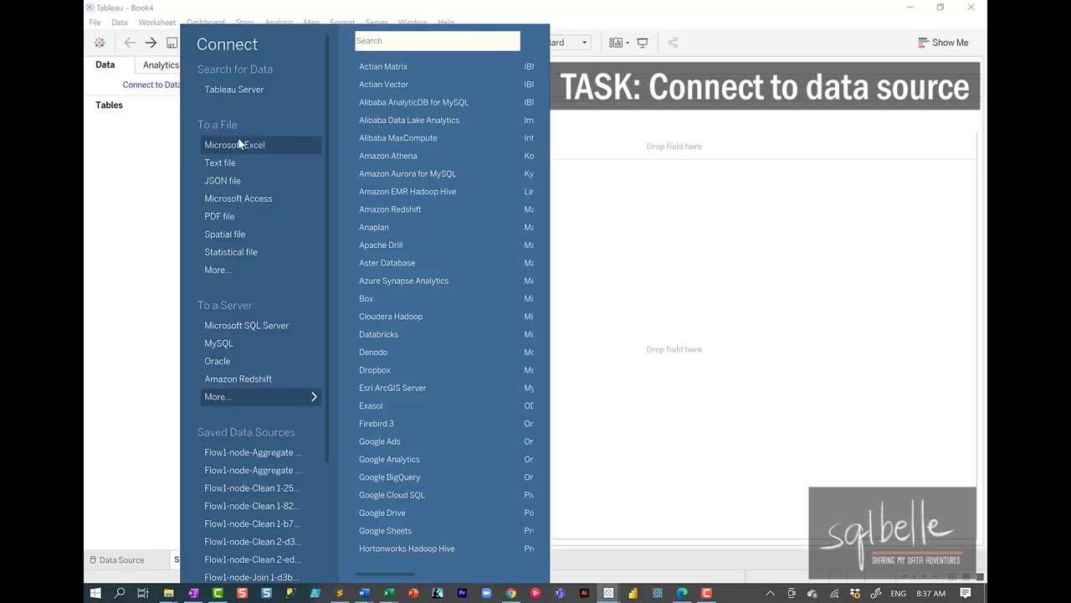
{"action": "left_click", "coordinate": [238, 144]}
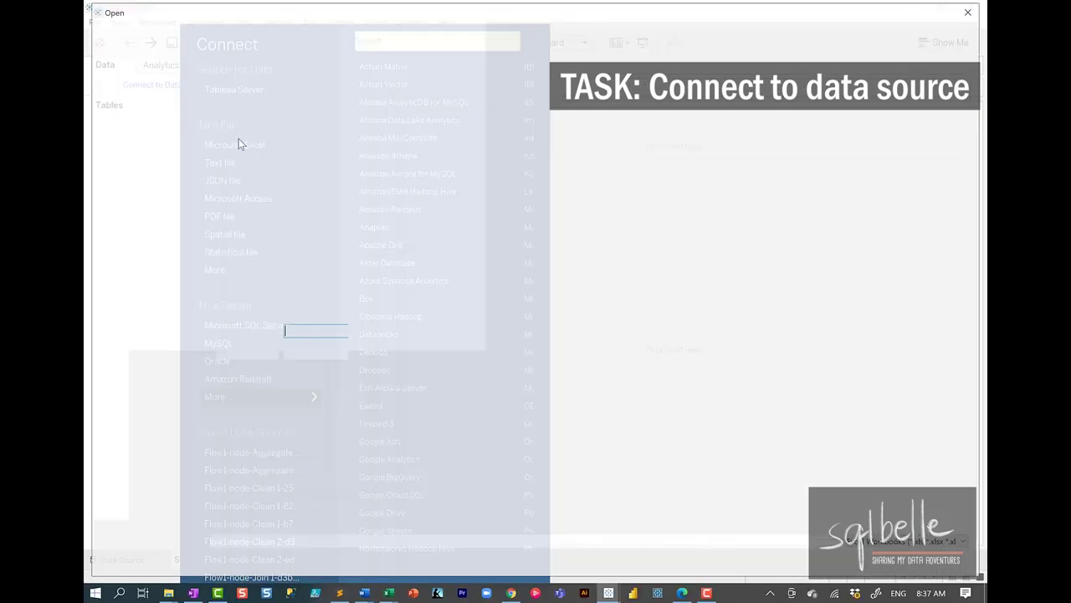
{"action": "left_click", "coordinate": [251, 93]}
{"action": "left_click", "coordinate": [879, 572]}
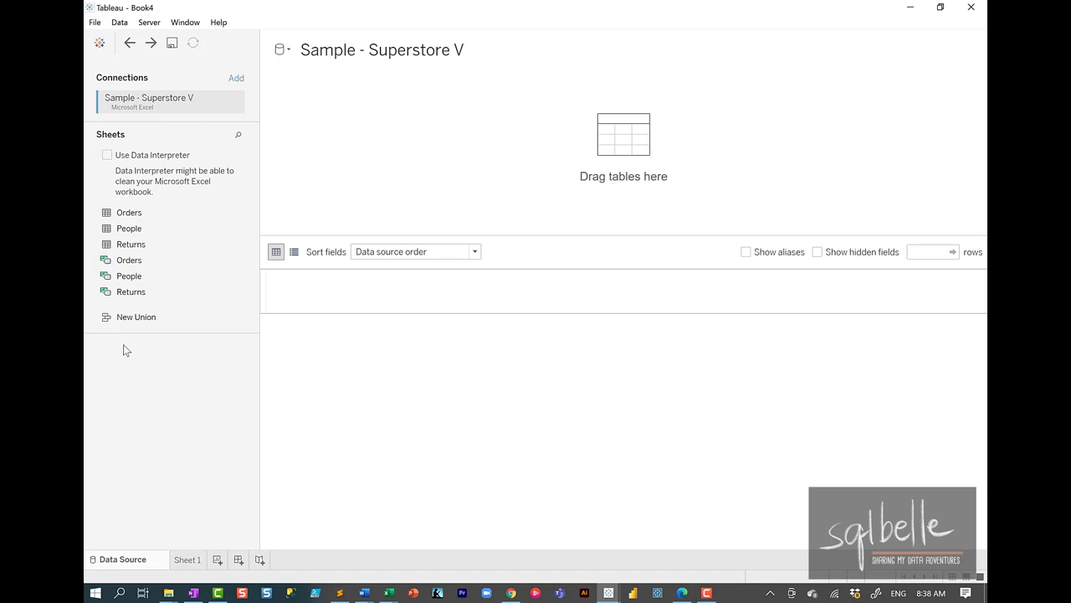
{"action": "left_click_drag", "start_coordinate": [147, 211], "coordinate": [388, 162]}
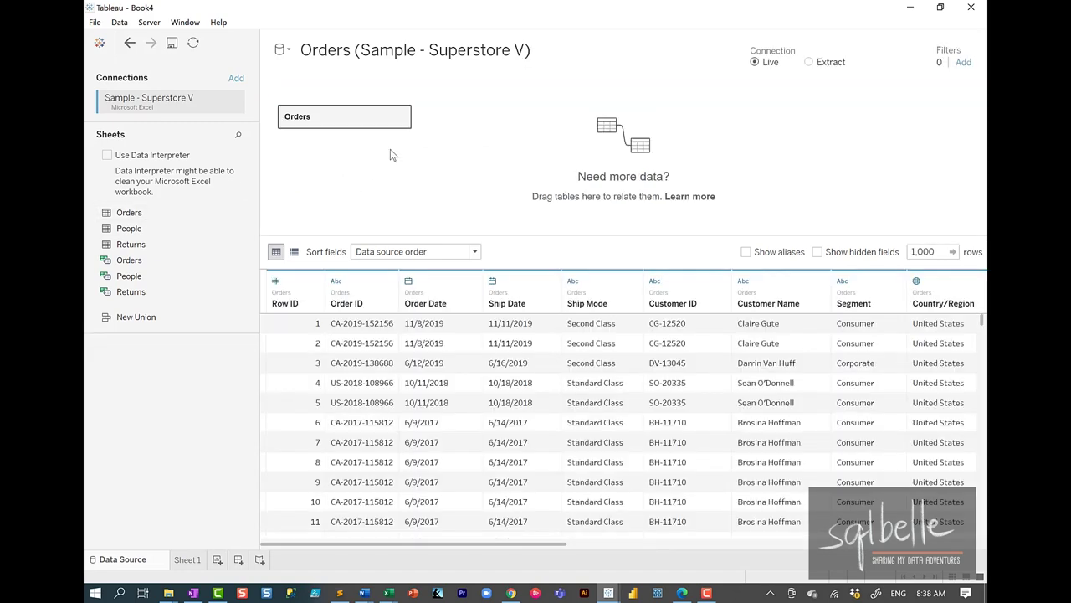
{"action": "mouse_move", "coordinate": [816, 37]}
{"action": "left_mouse_down"}
{"action": "mouse_move", "coordinate": [712, 71]}
{"action": "mouse_move", "coordinate": [869, 67]}
{"action": "mouse_move", "coordinate": [776, 42]}
{"action": "left_mouse_up"}
{"action": "mouse_move", "coordinate": [926, 54]}
{"action": "left_mouse_down"}
{"action": "mouse_move", "coordinate": [962, 39]}
{"action": "mouse_move", "coordinate": [921, 60]}
{"action": "left_mouse_up"}
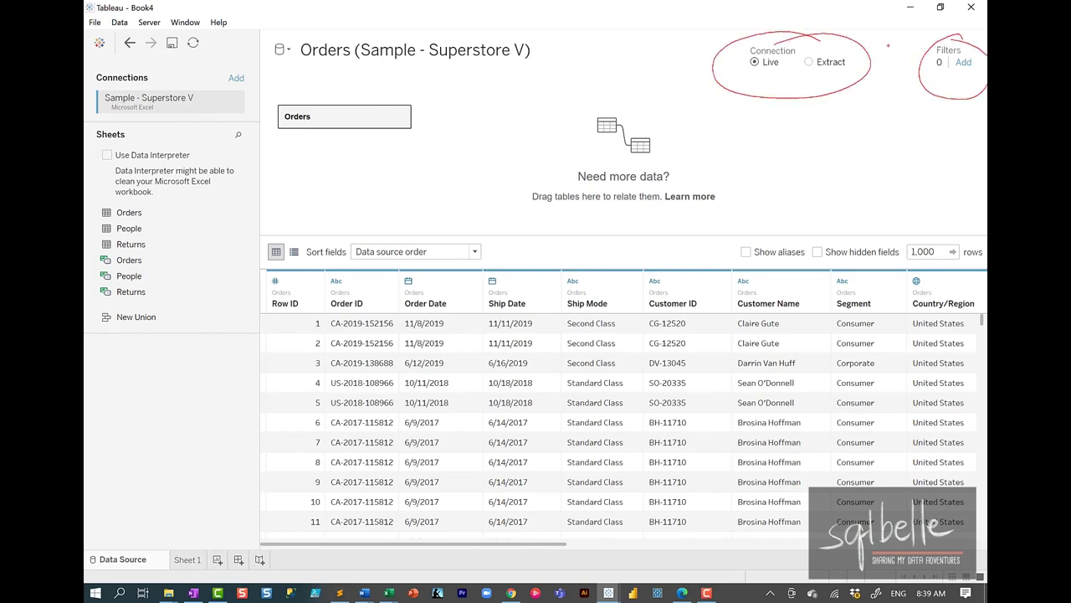
{"action": "mouse_move", "coordinate": [446, 118]}
{"action": "left_mouse_down"}
{"action": "mouse_move", "coordinate": [519, 149]}
{"action": "mouse_move", "coordinate": [531, 274]}
{"action": "mouse_move", "coordinate": [546, 258]}
{"action": "left_mouse_up"}
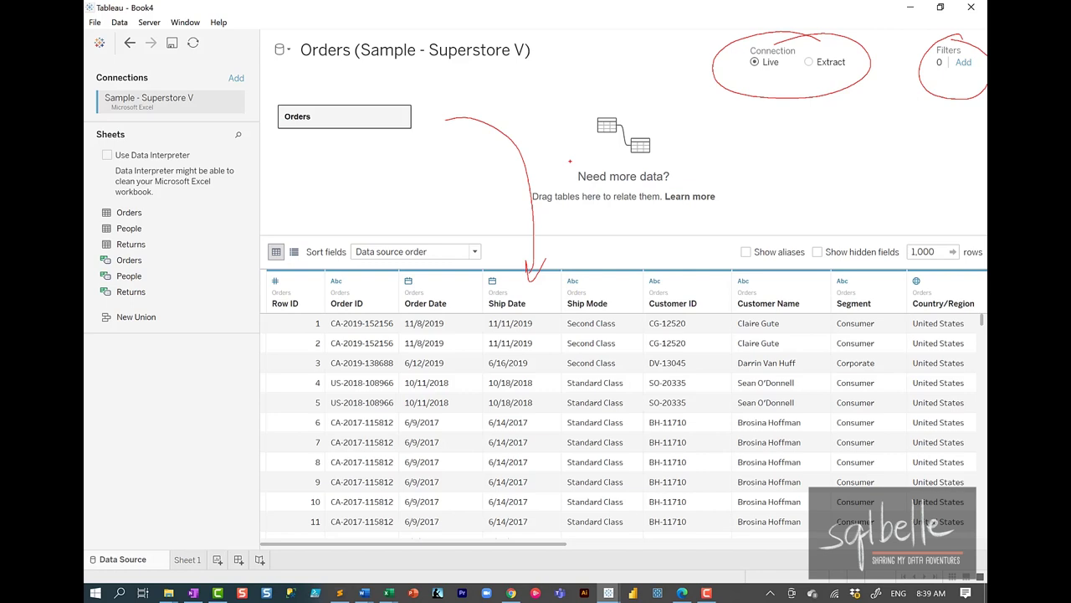
{"action": "key", "text": "Escape"}
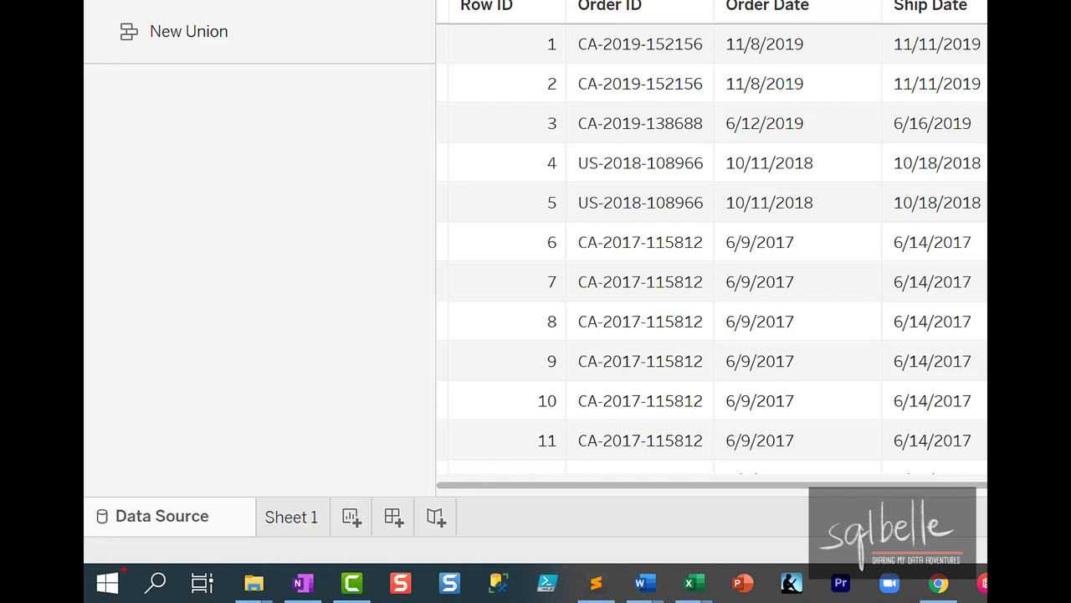
In Sheet 1, set the default number format of Profit and Sales to Currency (Custom) with 0 decimal places.
{"action": "left_click", "coordinate": [301, 516]}
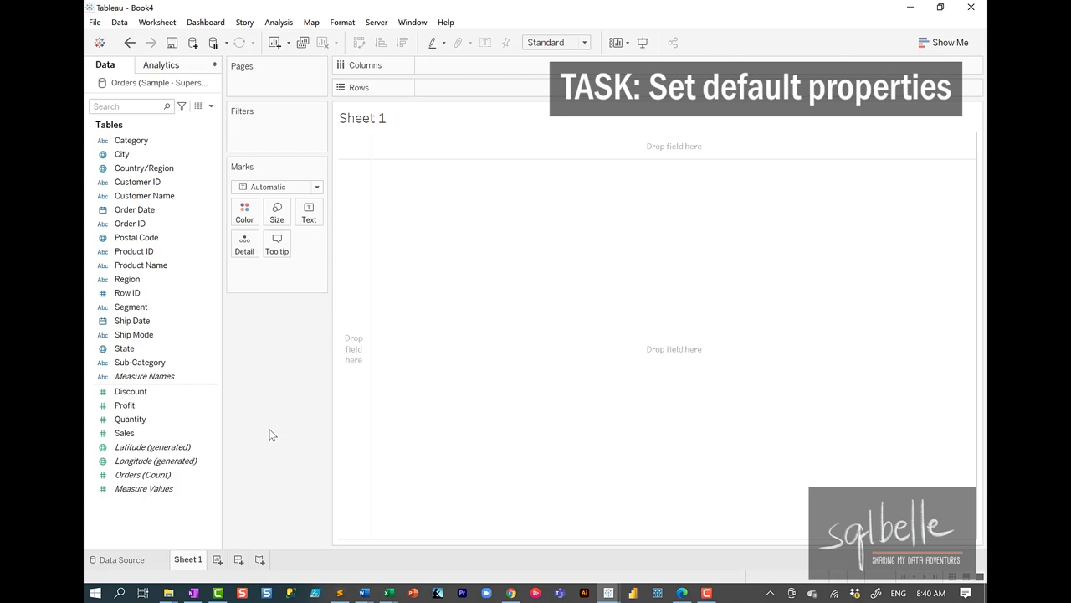
{"action": "left_click", "coordinate": [131, 434]}
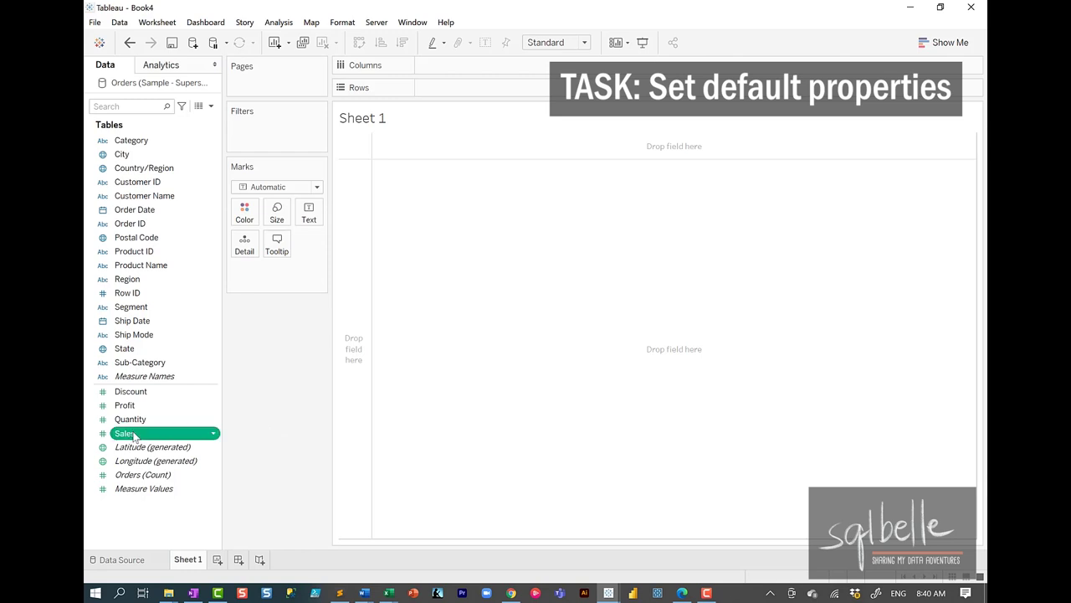
{"action": "left_click", "coordinate": [138, 405], "text": "ctrl"}
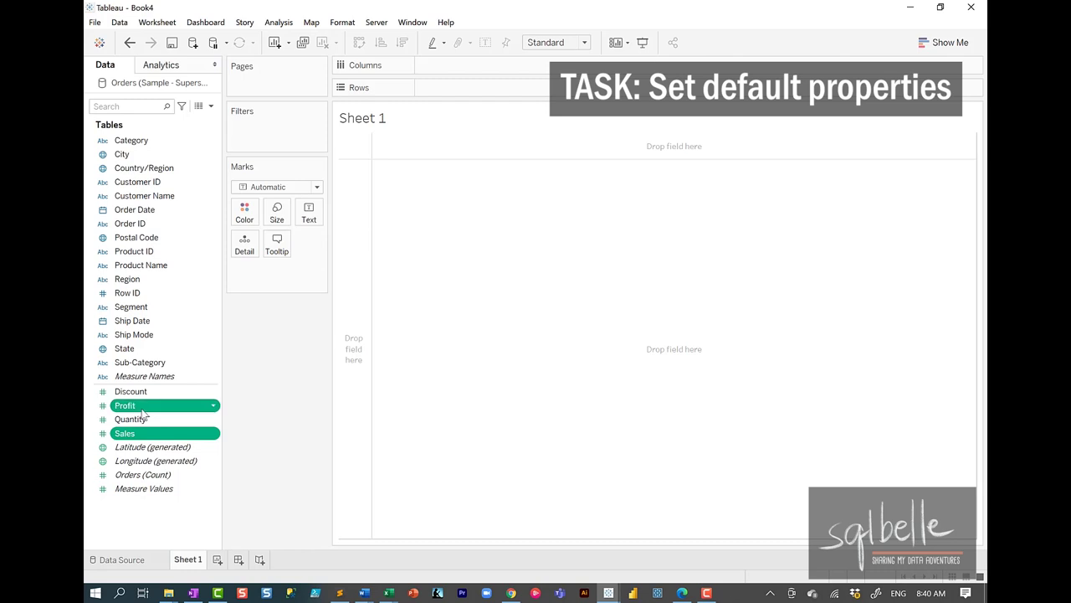
{"action": "right_click", "coordinate": [143, 409]}
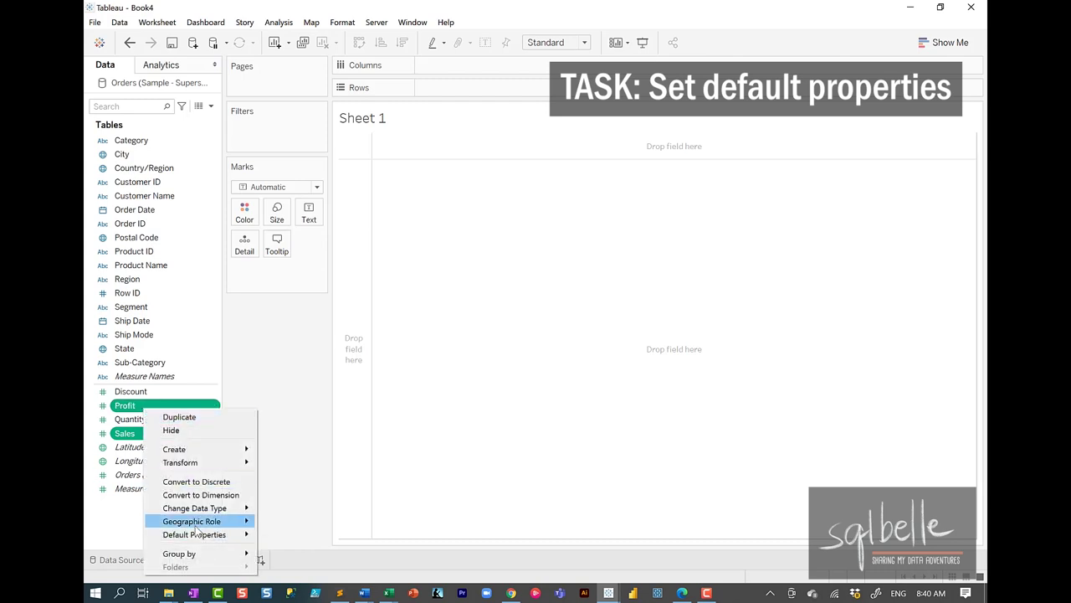
{"action": "mouse_move", "coordinate": [203, 542]}
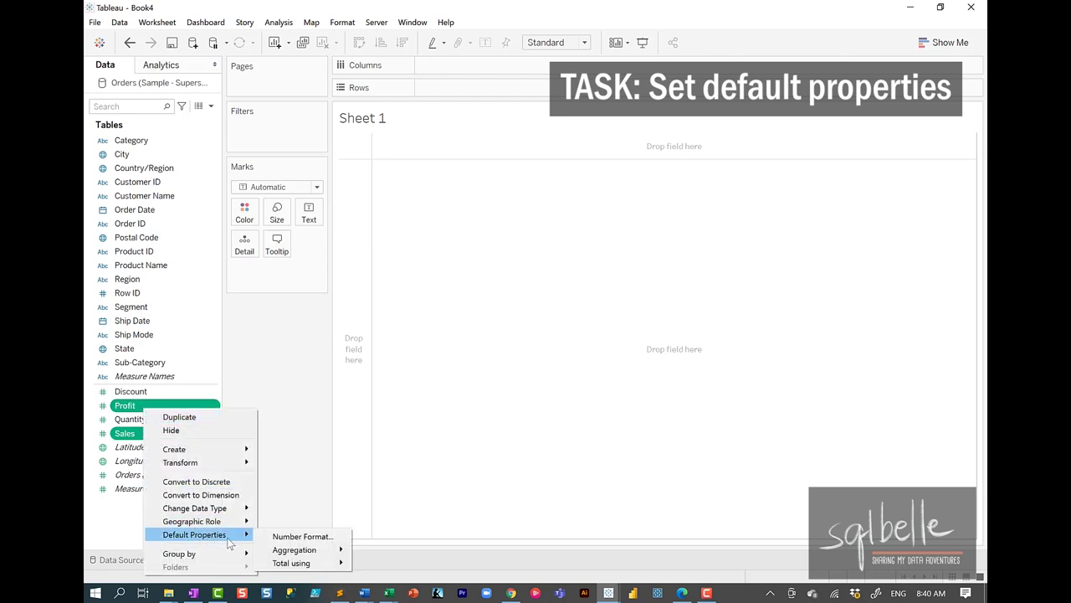
{"action": "left_click", "coordinate": [297, 536]}
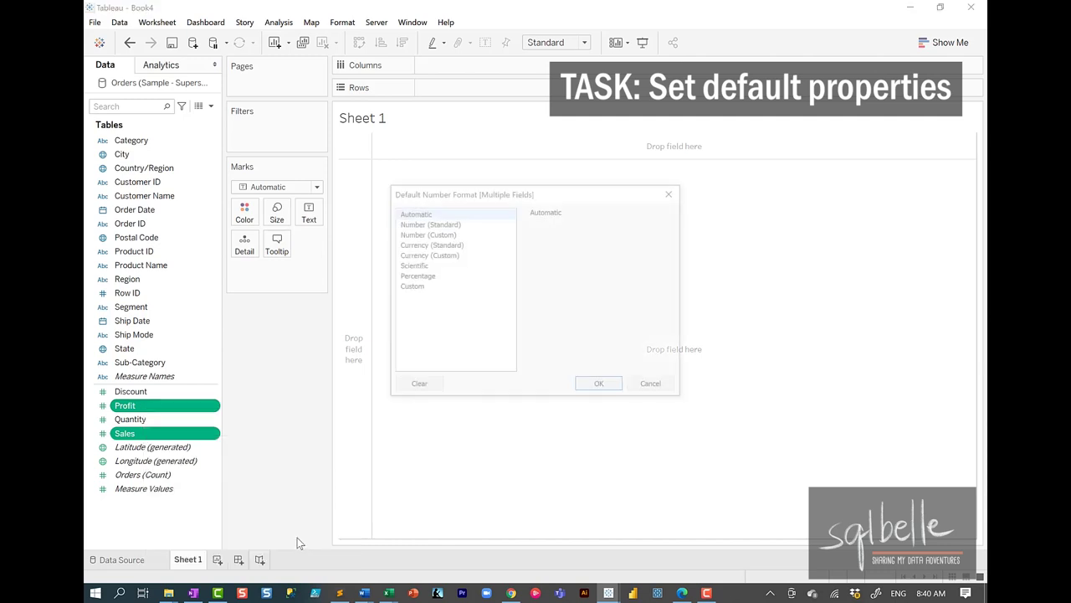
{"action": "left_click", "coordinate": [457, 260]}
{"action": "left_click", "coordinate": [566, 241]}
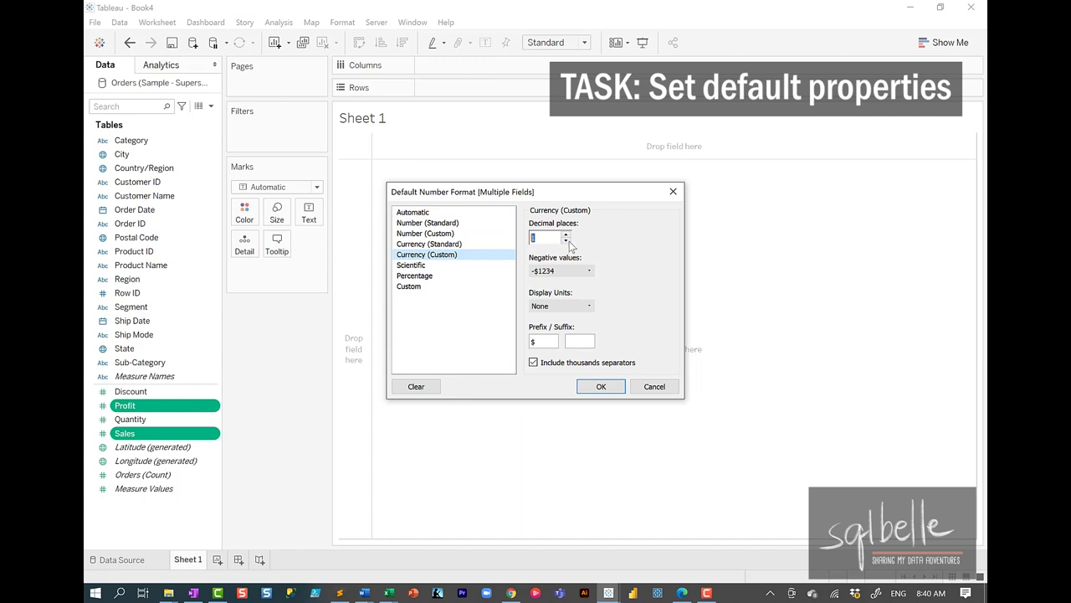
{"action": "left_click", "coordinate": [617, 386]}
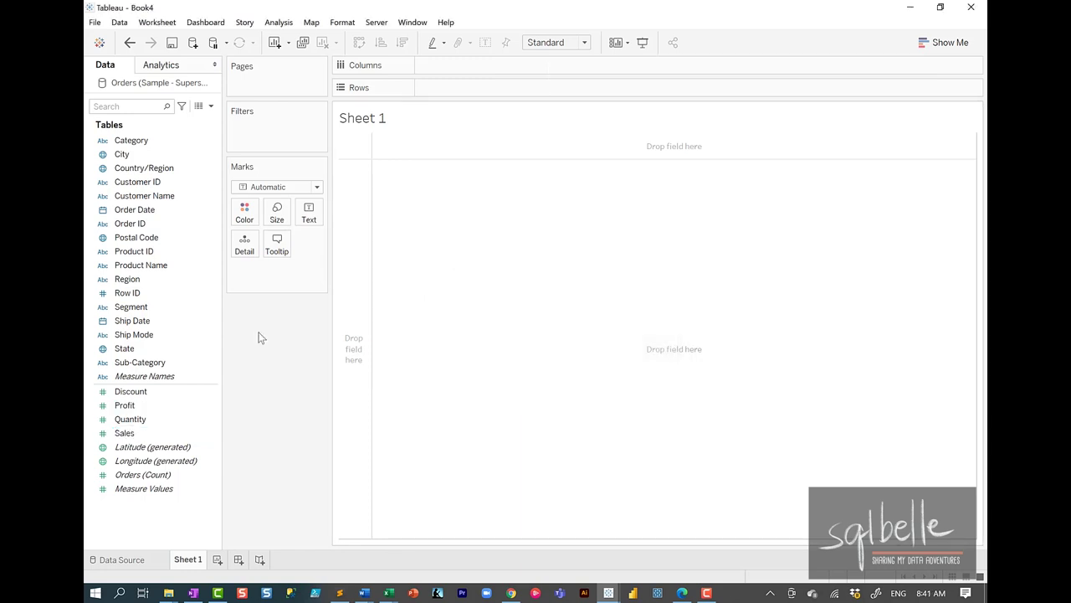
Preview the chart types Show Me suggests for Category, Sub-Category, Profit and Sales.
{"action": "left_click", "coordinate": [930, 51]}
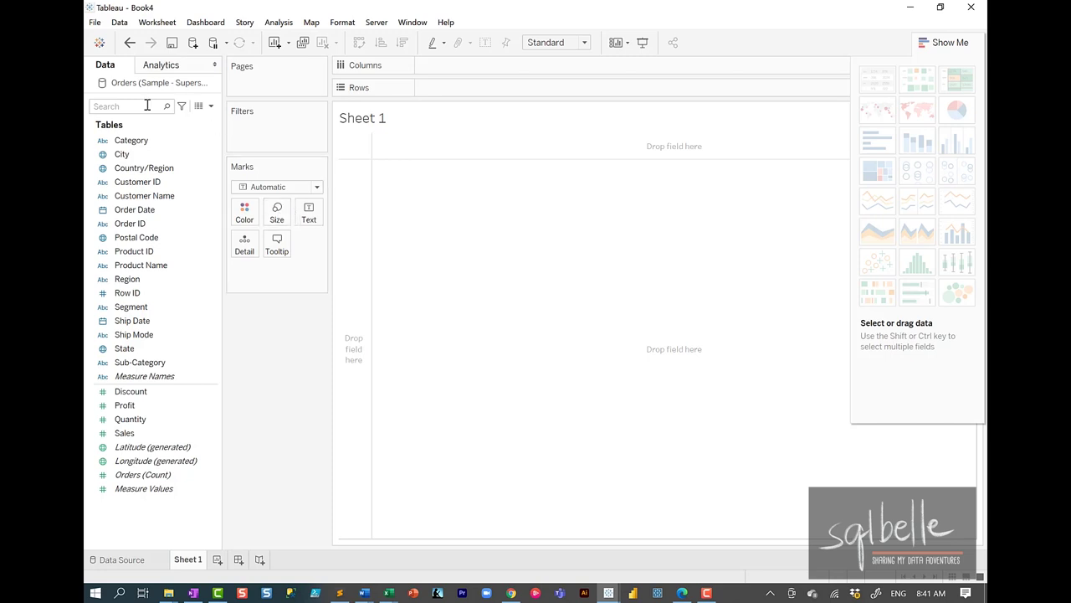
{"action": "left_click", "coordinate": [147, 143]}
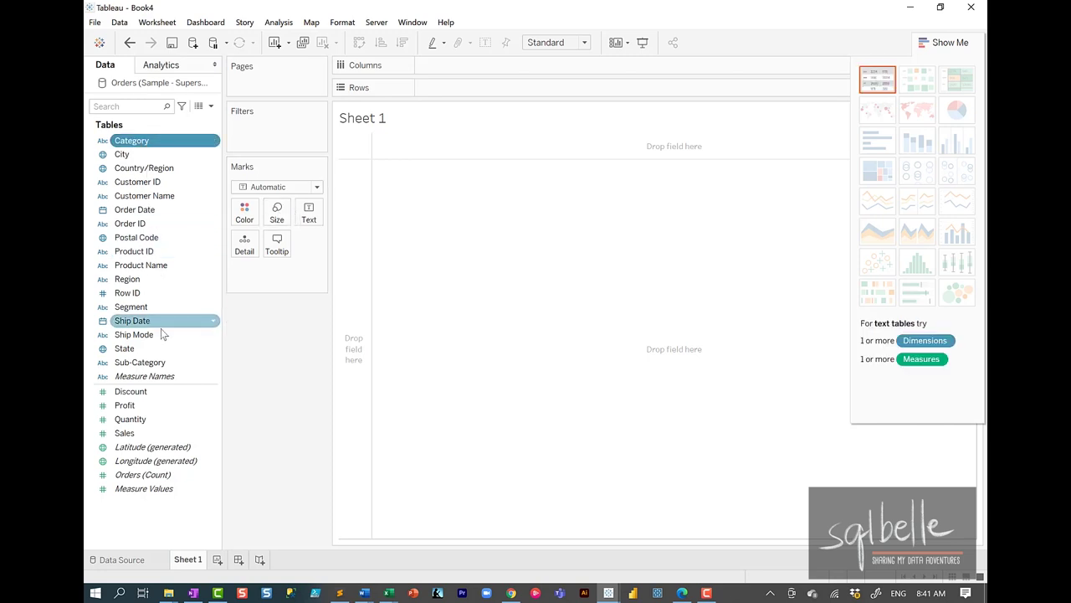
{"action": "left_click", "coordinate": [156, 366], "text": "ctrl"}
{"action": "left_click", "coordinate": [152, 410], "text": "ctrl"}
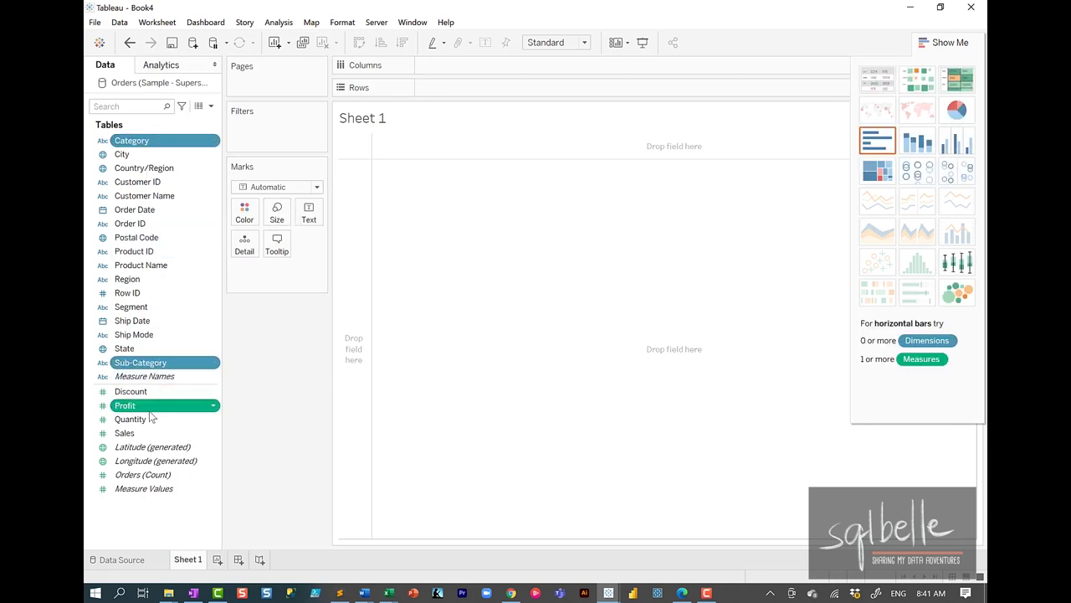
{"action": "left_click", "coordinate": [139, 433], "text": "ctrl"}
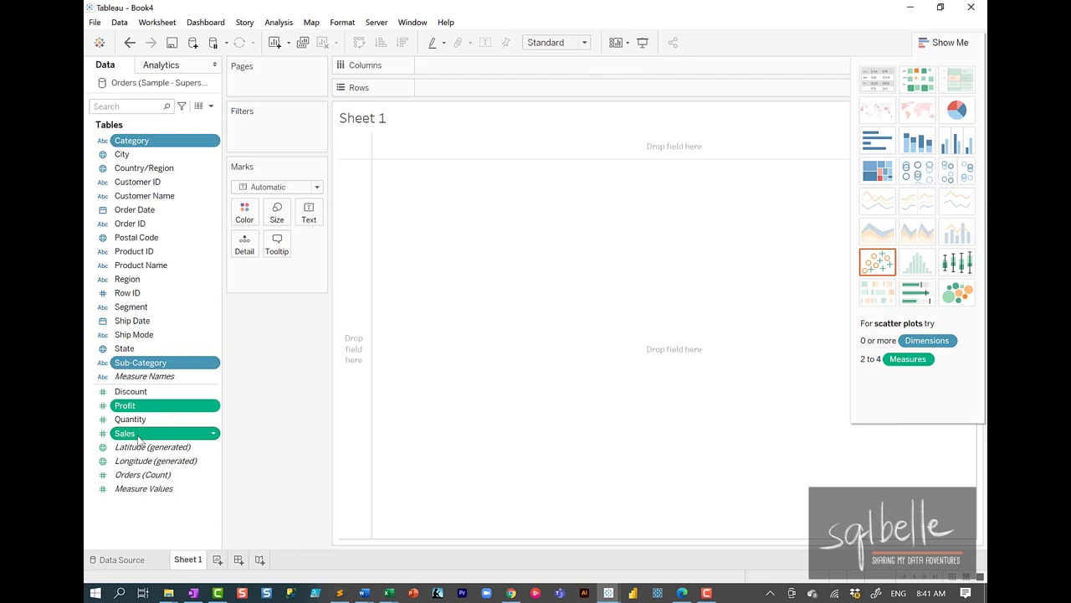
{"action": "key", "text": "ctrl+2"}
{"action": "mouse_move", "coordinate": [921, 44]}
{"action": "left_mouse_down"}
{"action": "mouse_move", "coordinate": [802, 146]}
{"action": "mouse_move", "coordinate": [963, 303]}
{"action": "mouse_move", "coordinate": [916, 37]}
{"action": "left_mouse_up"}
{"action": "mouse_move", "coordinate": [665, 268]}
{"action": "left_mouse_down"}
{"action": "mouse_move", "coordinate": [753, 168]}
{"action": "mouse_move", "coordinate": [737, 209]}
{"action": "left_mouse_up"}
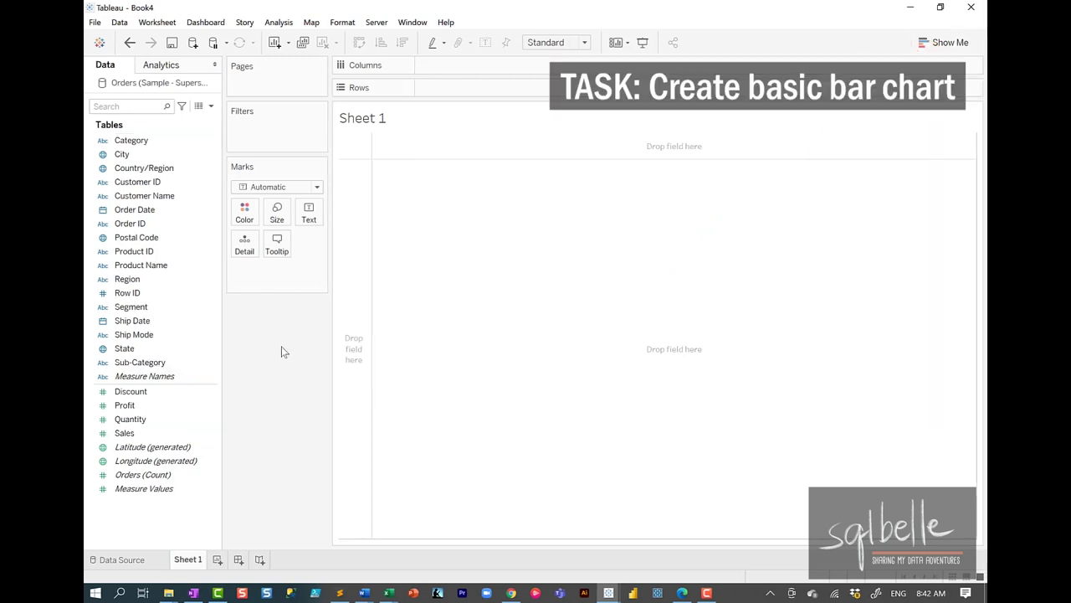
Build a horizontal bar chart with Sub-Category on Rows and Sales on Columns.
{"action": "left_click_drag", "start_coordinate": [159, 363], "coordinate": [521, 87]}
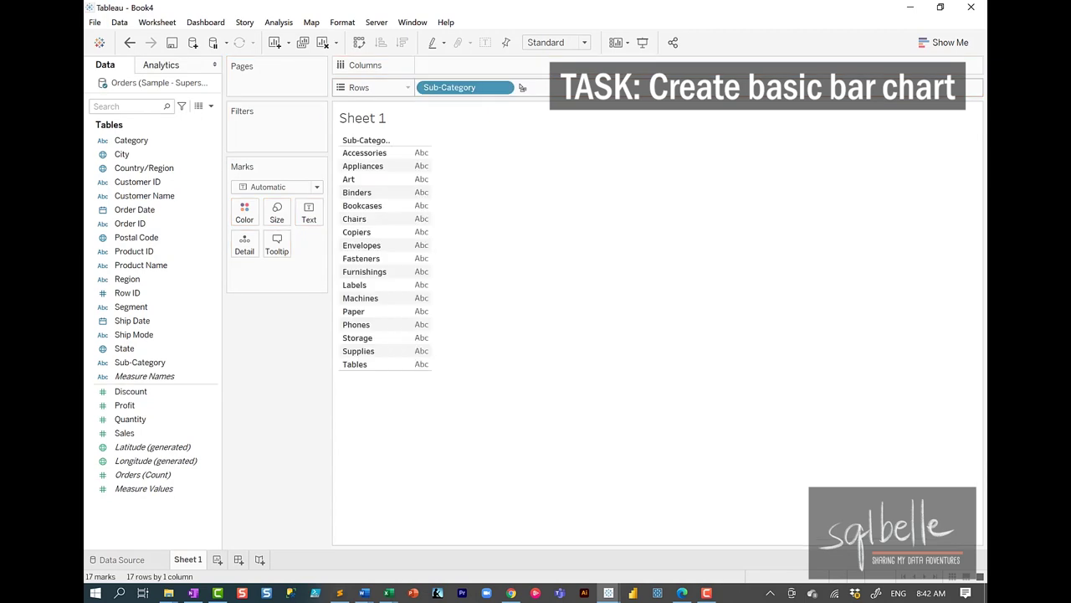
{"action": "left_click", "coordinate": [139, 434]}
{"action": "left_click_drag", "start_coordinate": [139, 435], "coordinate": [492, 77]}
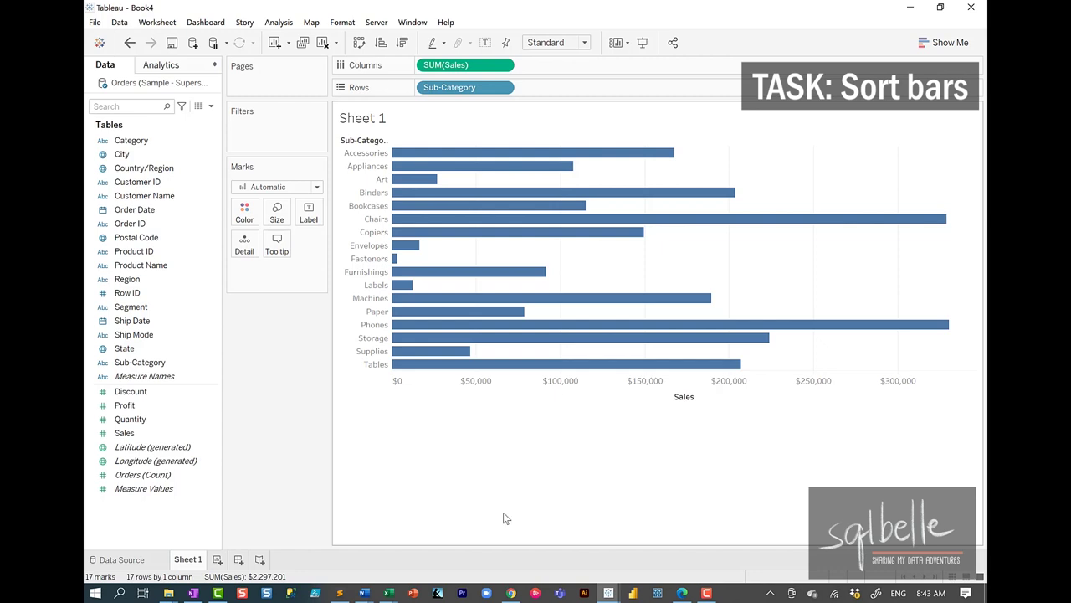
Sort the bars by Sales in descending order and widen the Sub-Category label column.
{"action": "mouse_move", "coordinate": [716, 407]}
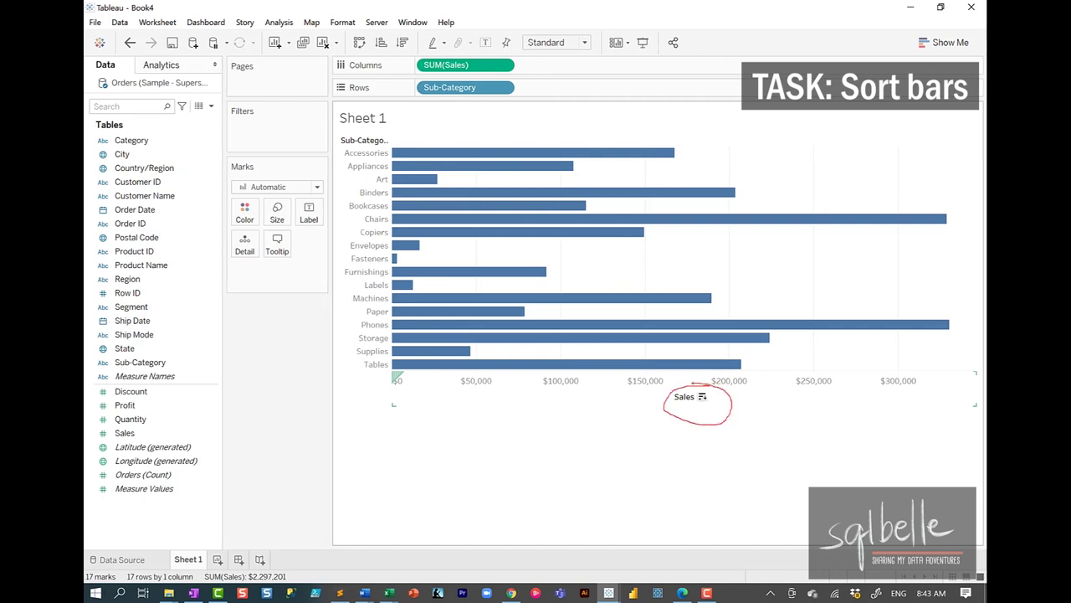
{"action": "left_click", "coordinate": [702, 399]}
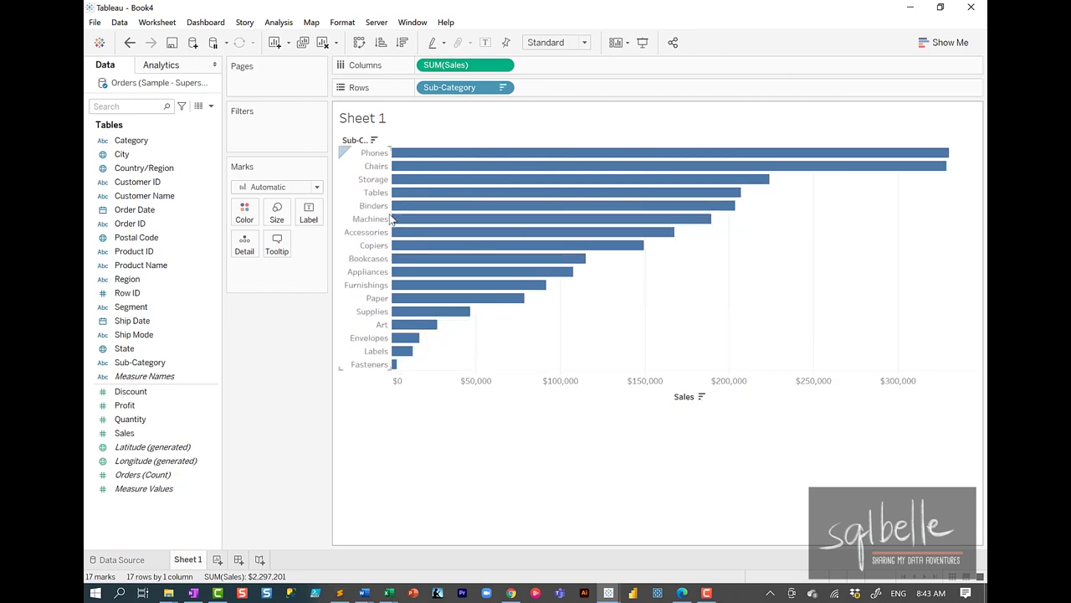
{"action": "left_click_drag", "start_coordinate": [391, 220], "coordinate": [437, 277]}
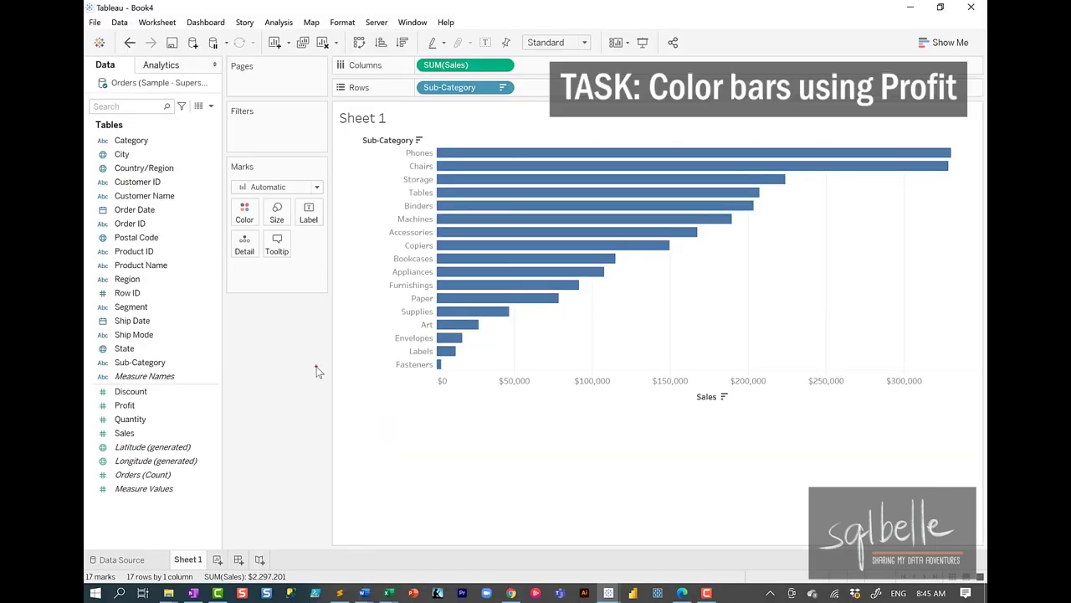
{"action": "mouse_move", "coordinate": [152, 395]}
{"action": "left_mouse_down"}
{"action": "mouse_move", "coordinate": [119, 397]}
{"action": "mouse_move", "coordinate": [176, 408]}
{"action": "mouse_move", "coordinate": [151, 397]}
{"action": "mouse_move", "coordinate": [152, 332]}
{"action": "mouse_move", "coordinate": [231, 223]}
{"action": "left_mouse_up"}
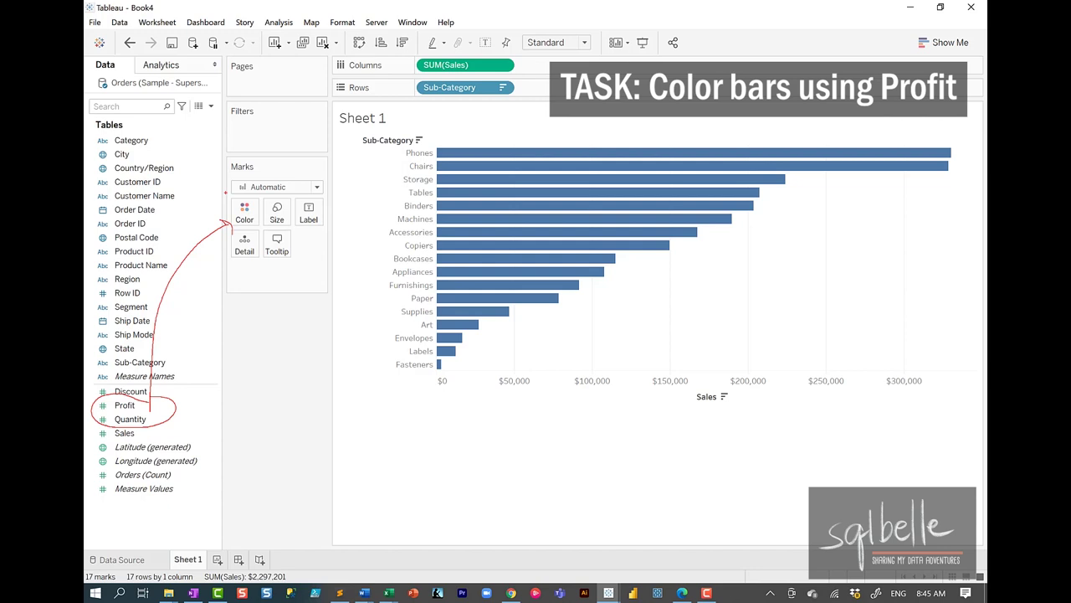
{"action": "mouse_move", "coordinate": [254, 225]}
{"action": "left_mouse_down"}
{"action": "mouse_move", "coordinate": [267, 202]}
{"action": "mouse_move", "coordinate": [327, 215]}
{"action": "left_mouse_up"}
{"action": "mouse_move", "coordinate": [240, 266]}
{"action": "left_mouse_down"}
{"action": "mouse_move", "coordinate": [252, 247]}
{"action": "mouse_move", "coordinate": [289, 251]}
{"action": "left_mouse_up"}
{"action": "mouse_move", "coordinate": [320, 225]}
{"action": "left_mouse_down"}
{"action": "mouse_move", "coordinate": [312, 268]}
{"action": "mouse_move", "coordinate": [323, 217]}
{"action": "left_mouse_up"}
Color the bars by Profit and apply stepped color with 5 steps.
{"action": "mouse_move", "coordinate": [125, 404]}
{"action": "left_mouse_down"}
{"action": "mouse_move", "coordinate": [192, 405]}
{"action": "mouse_move", "coordinate": [262, 223]}
{"action": "mouse_move", "coordinate": [243, 220]}
{"action": "left_mouse_up"}
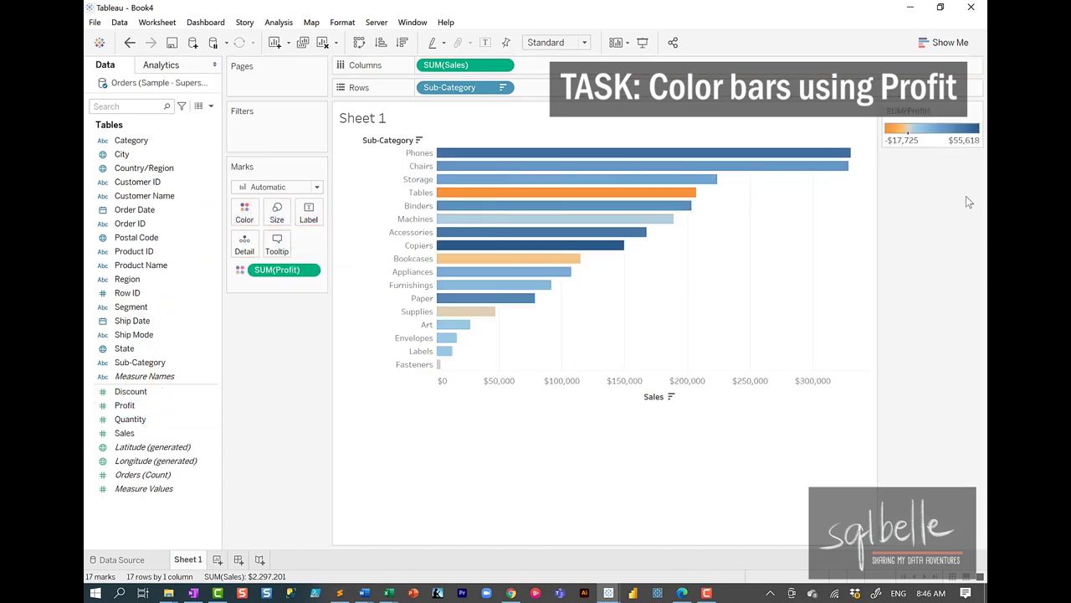
{"action": "double_click", "coordinate": [913, 130]}
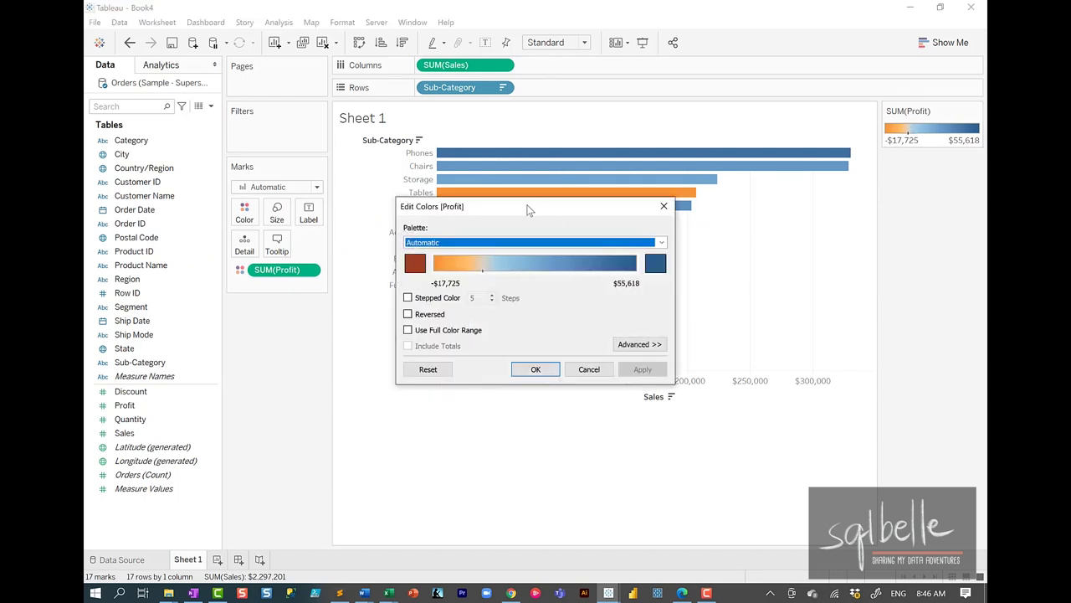
{"action": "left_click_drag", "start_coordinate": [452, 206], "coordinate": [219, 144]}
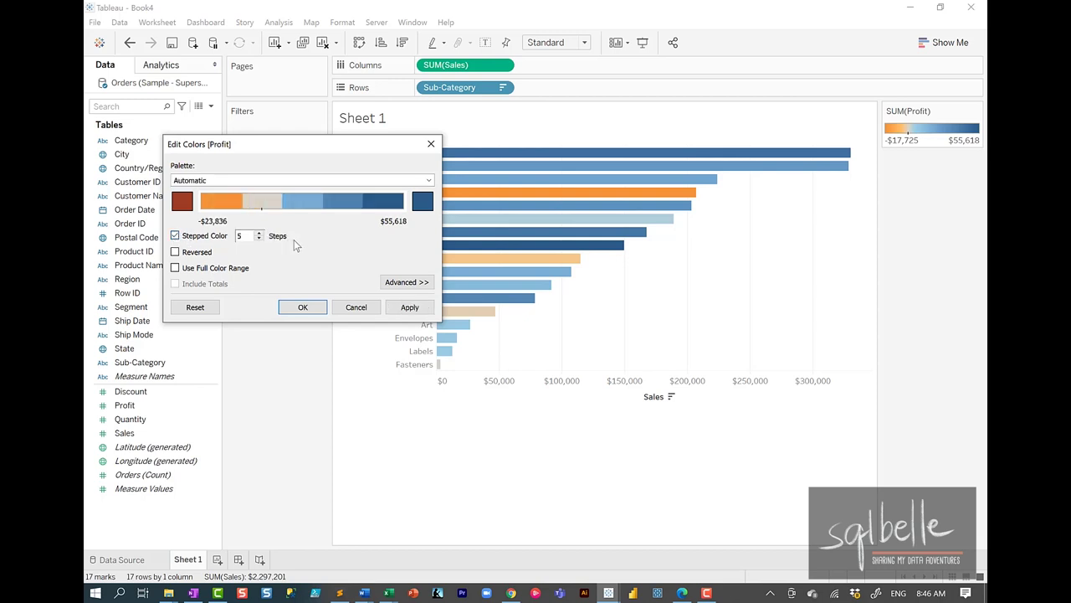
{"action": "left_click", "coordinate": [409, 307]}
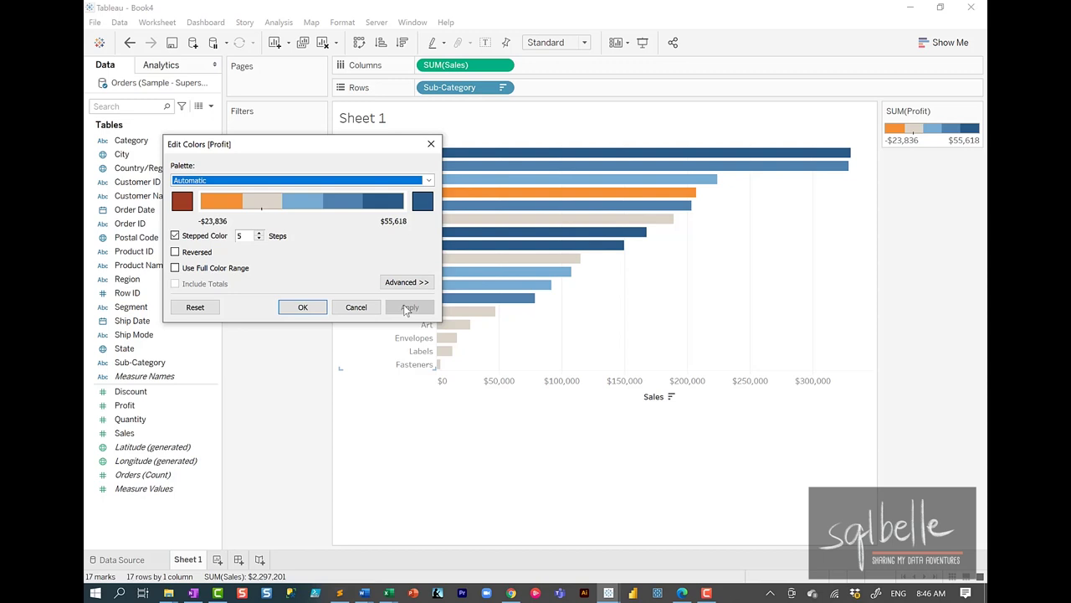
{"action": "left_click", "coordinate": [204, 237]}
{"action": "left_click", "coordinate": [395, 282]}
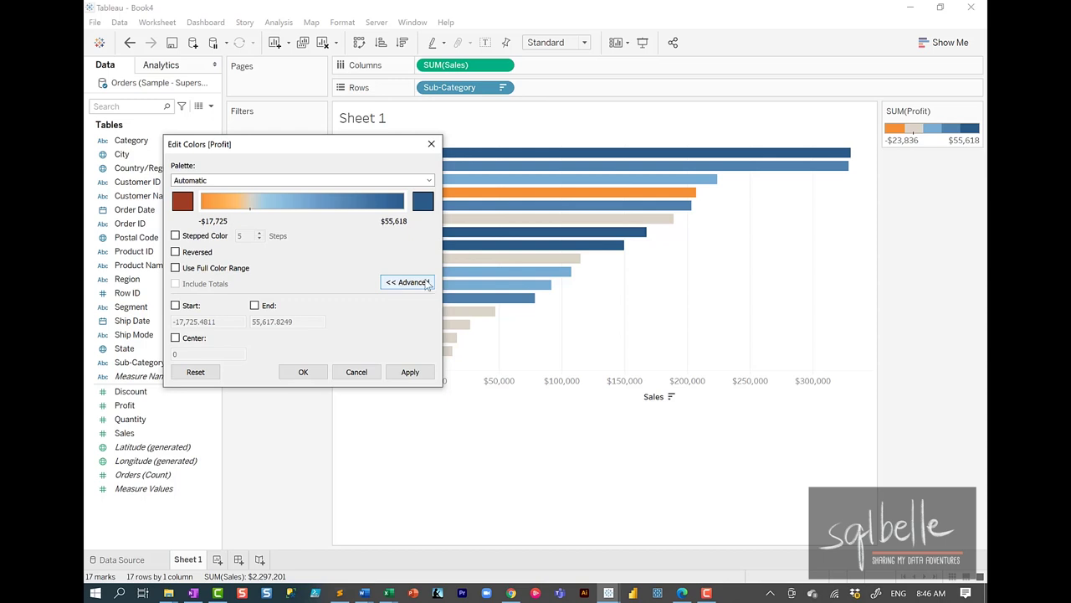
{"action": "left_click", "coordinate": [355, 373]}
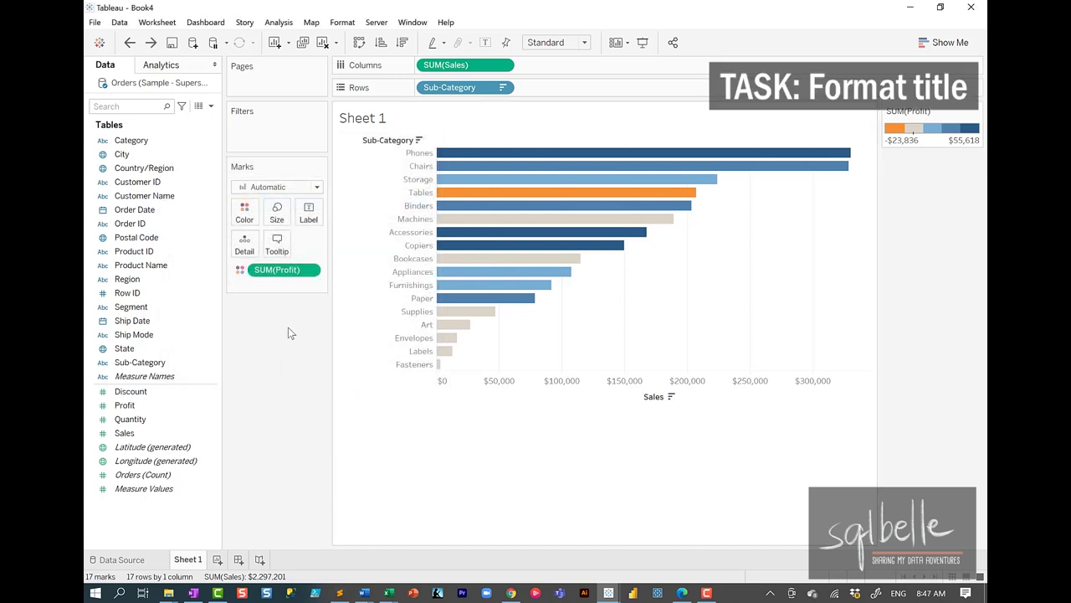
Format the sheet title in Tableau Bold at size 22.
{"action": "double_click", "coordinate": [397, 122]}
{"action": "left_click_drag", "start_coordinate": [468, 237], "coordinate": [357, 226]}
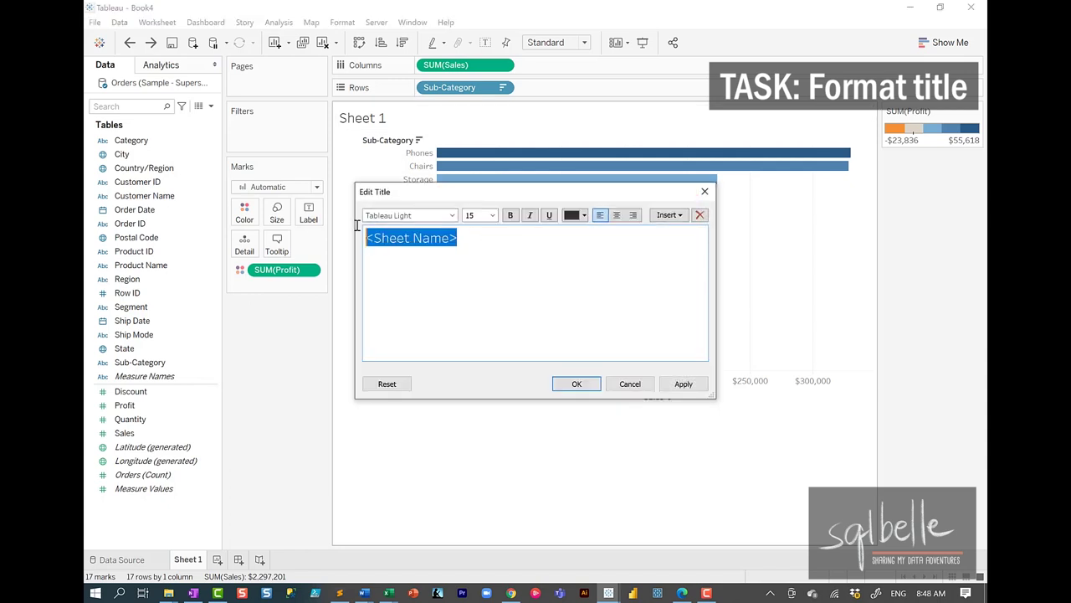
{"action": "left_click", "coordinate": [451, 215]}
{"action": "left_click", "coordinate": [454, 227]}
{"action": "left_click", "coordinate": [454, 228]}
{"action": "left_click", "coordinate": [423, 231]}
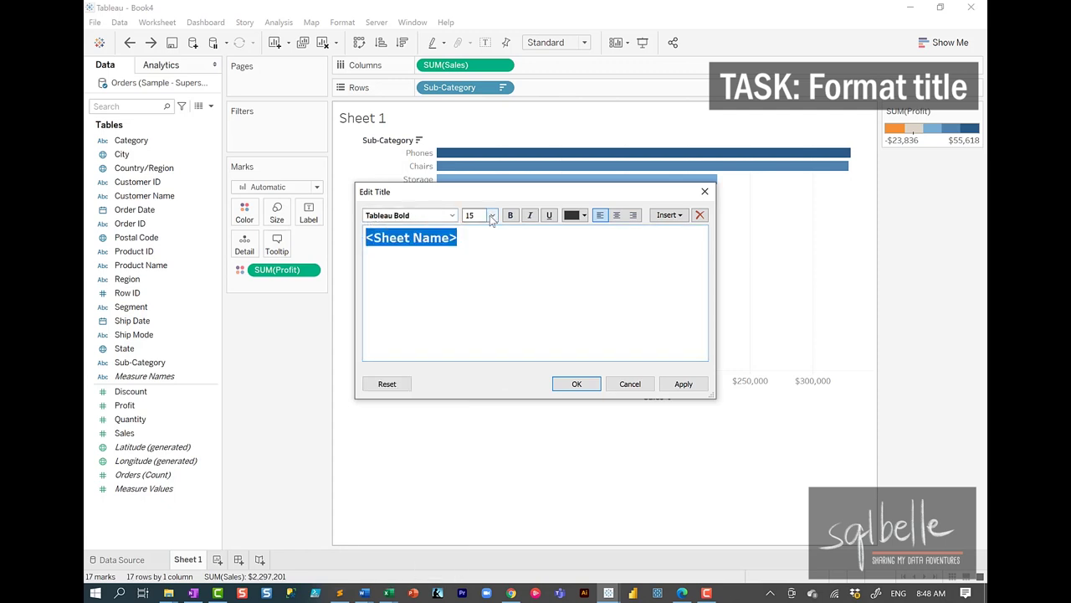
{"action": "left_click", "coordinate": [492, 216]}
{"action": "left_click", "coordinate": [479, 319]}
Replace the sheet title text with "Sales by Sub-Category".
{"action": "type", "text": "Sales by "}
{"action": "type", "text": "Si"}
{"action": "key", "text": "BackSpace"}
{"action": "type", "text": "ub-Category"}
{"action": "left_click", "coordinate": [667, 215]}
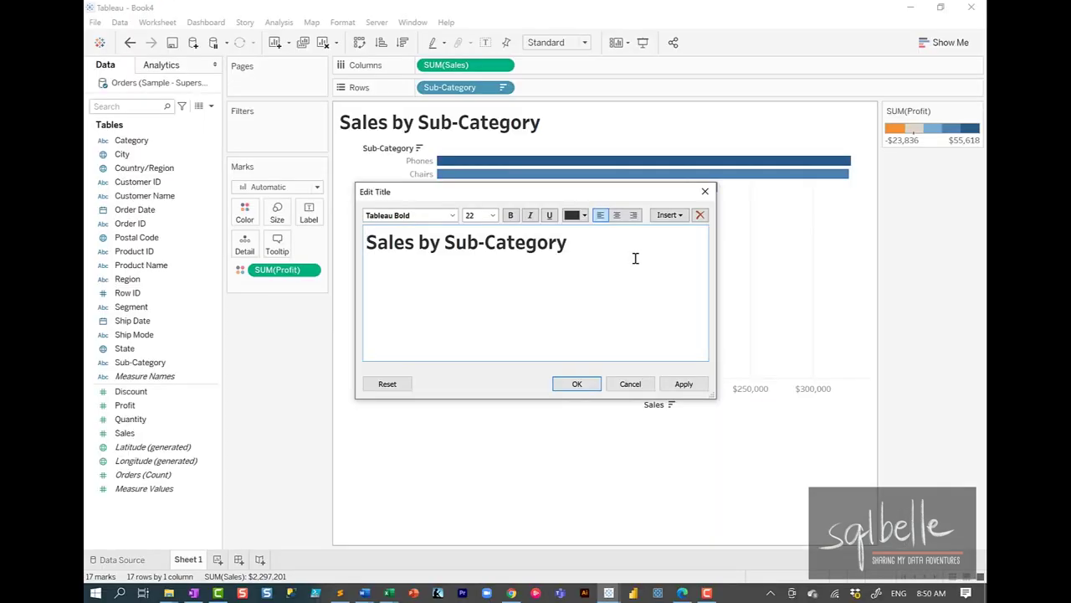
Apply the edited sheet title and add an average line for Sales across the entire table.
{"action": "left_click", "coordinate": [576, 384]}
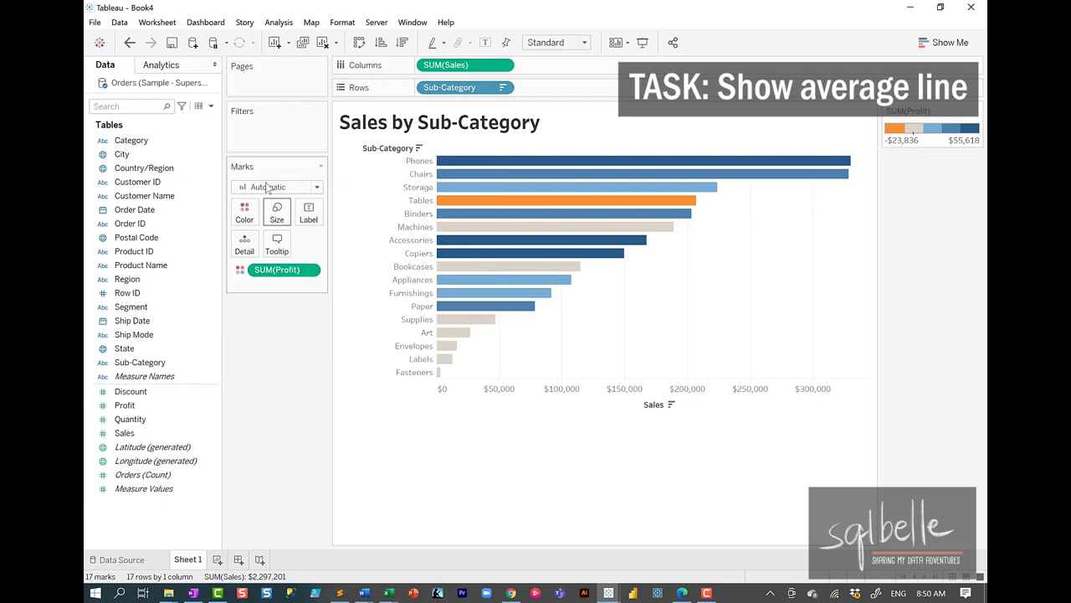
{"action": "left_click", "coordinate": [176, 67]}
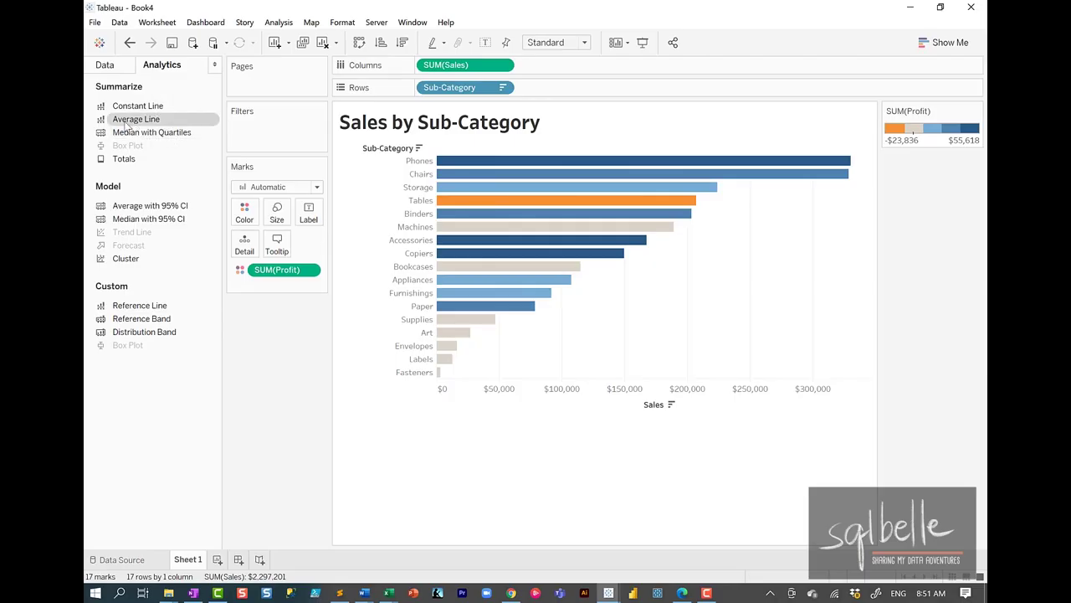
{"action": "left_click_drag", "start_coordinate": [125, 123], "coordinate": [462, 174]}
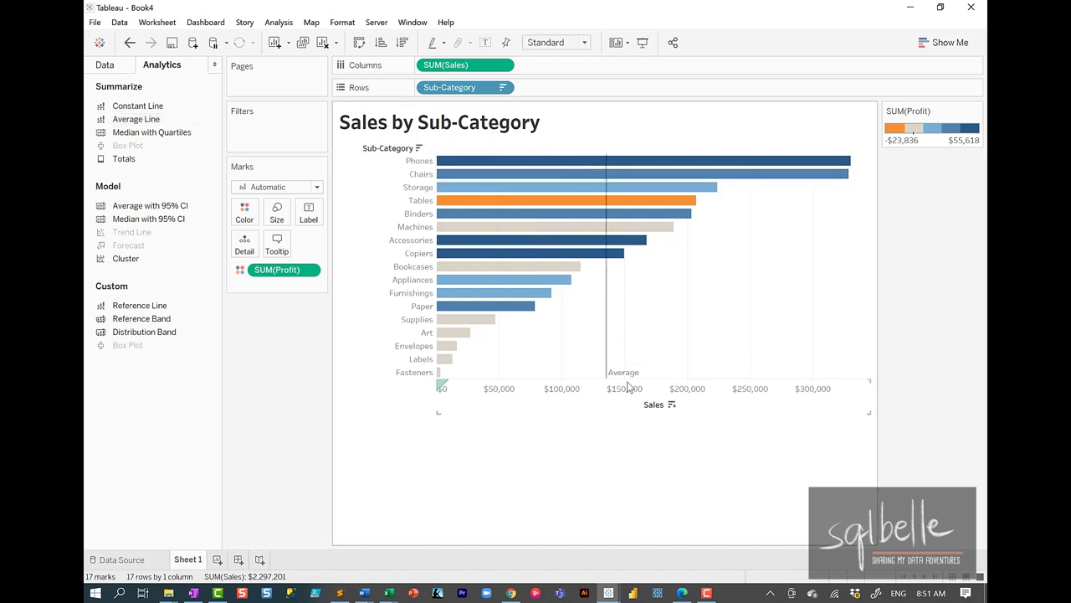
{"action": "mouse_move", "coordinate": [606, 347]}
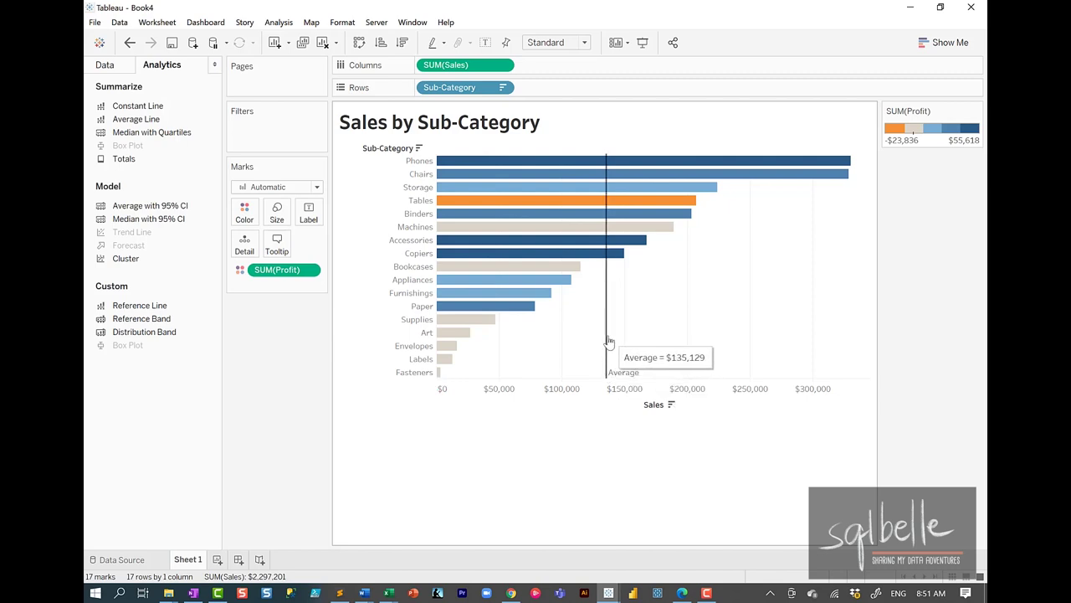
Give the average reference line a custom label consisting of the text "Avg" followed by the Value field.
{"action": "right_click", "coordinate": [600, 403]}
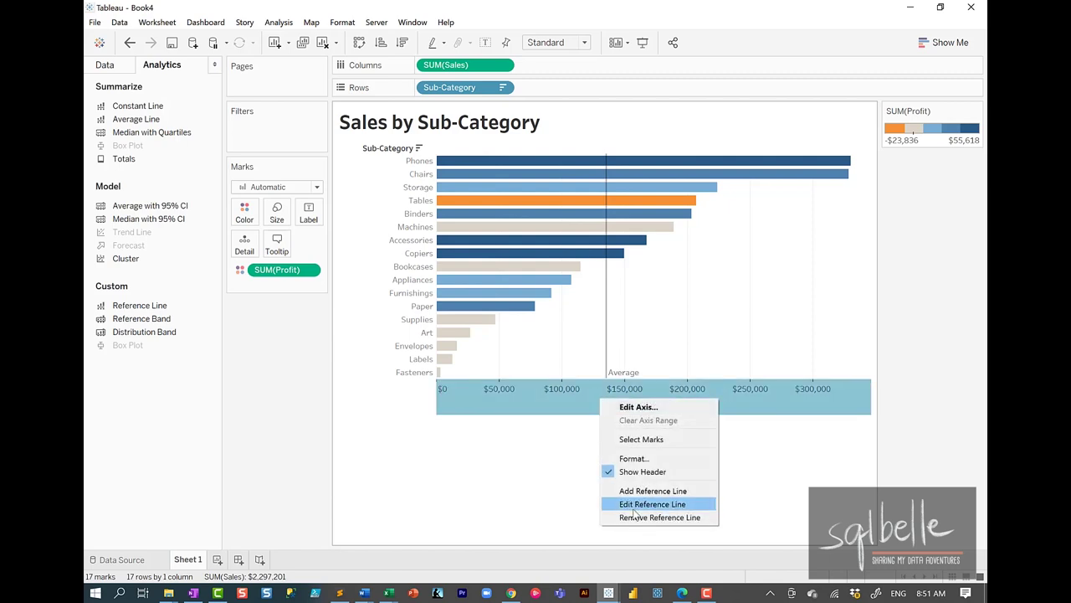
{"action": "left_click", "coordinate": [633, 504]}
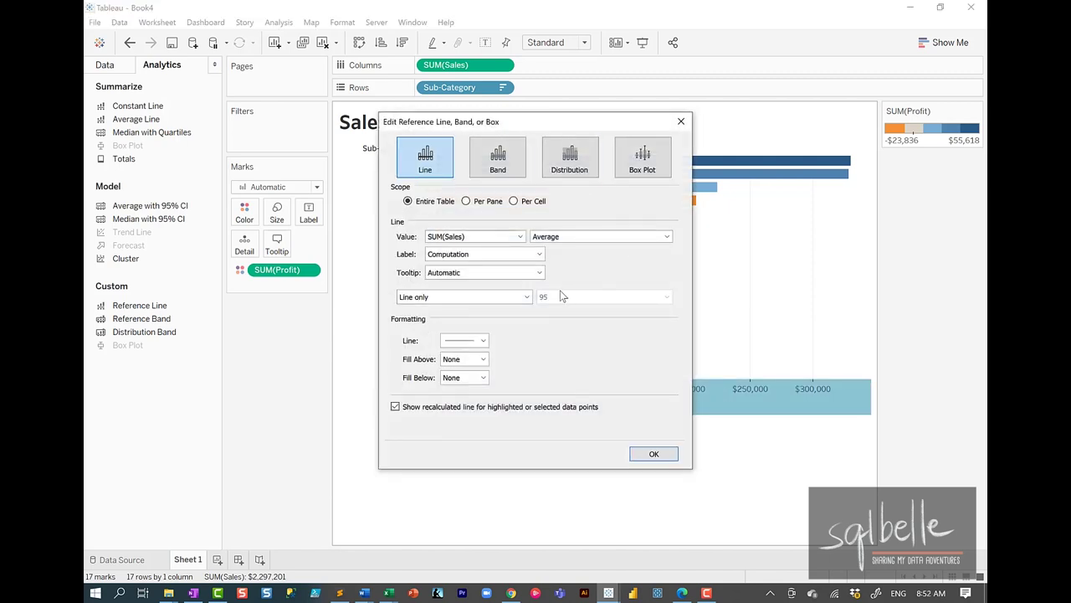
{"action": "left_click_drag", "start_coordinate": [523, 124], "coordinate": [416, 153]}
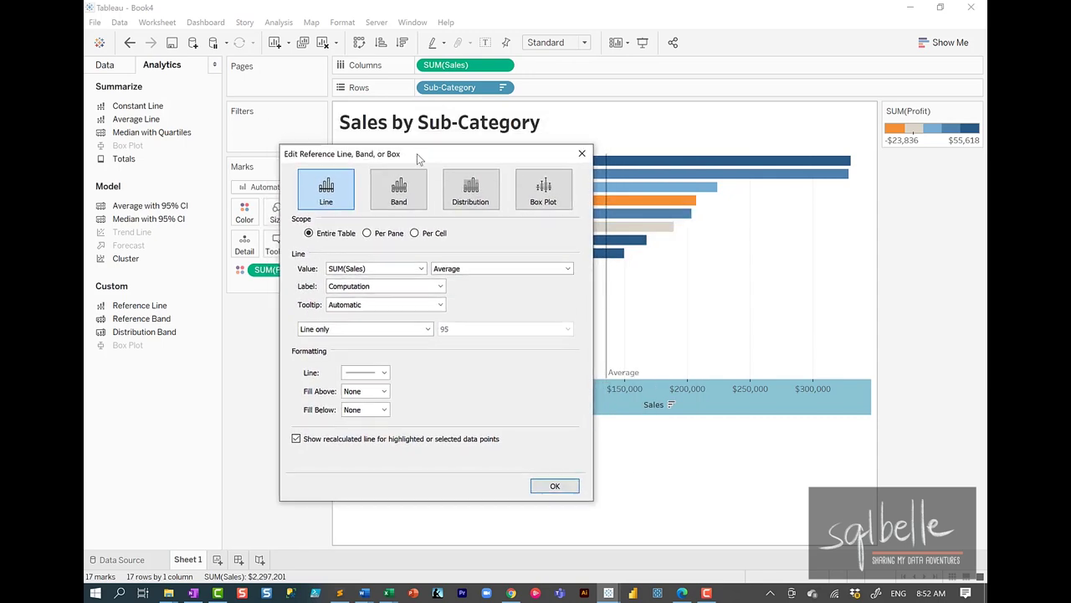
{"action": "left_click", "coordinate": [378, 287]}
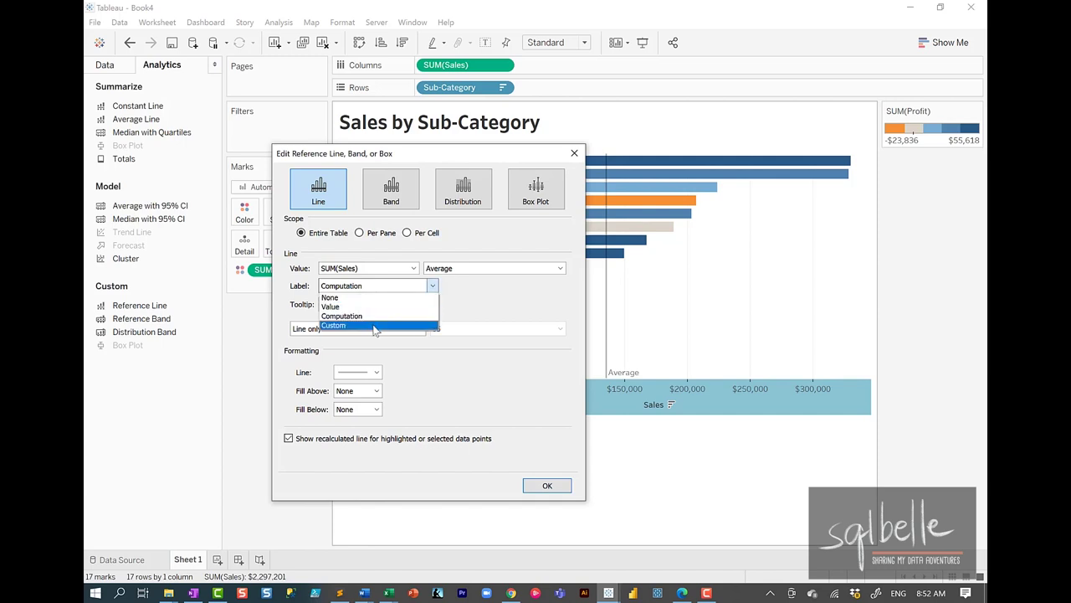
{"action": "left_click", "coordinate": [374, 326]}
{"action": "left_click", "coordinate": [476, 285]}
{"action": "type", "text": "Avg"}
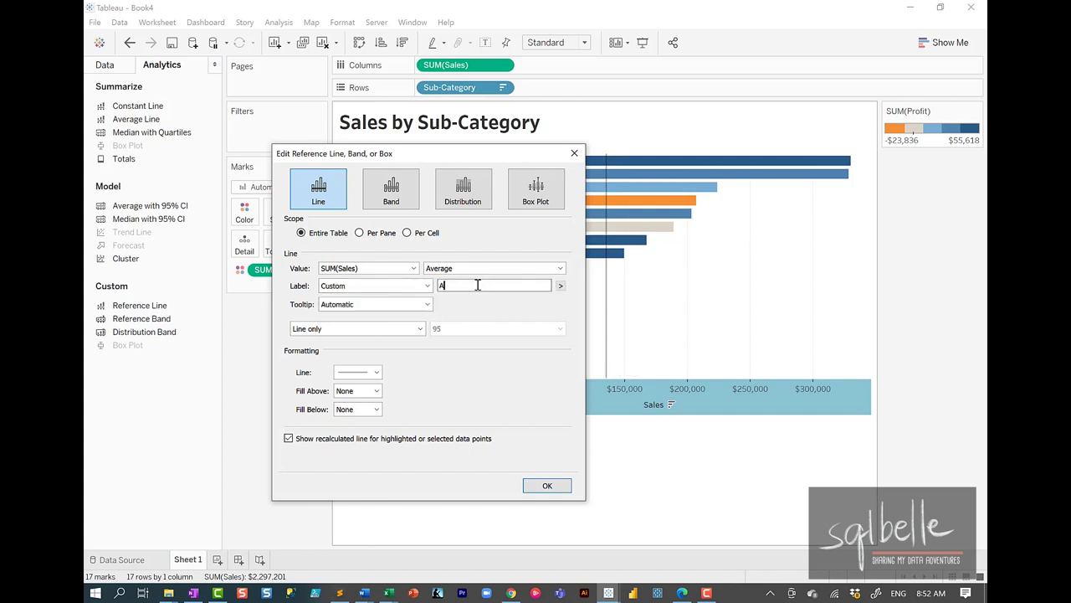
{"action": "left_click", "coordinate": [561, 285]}
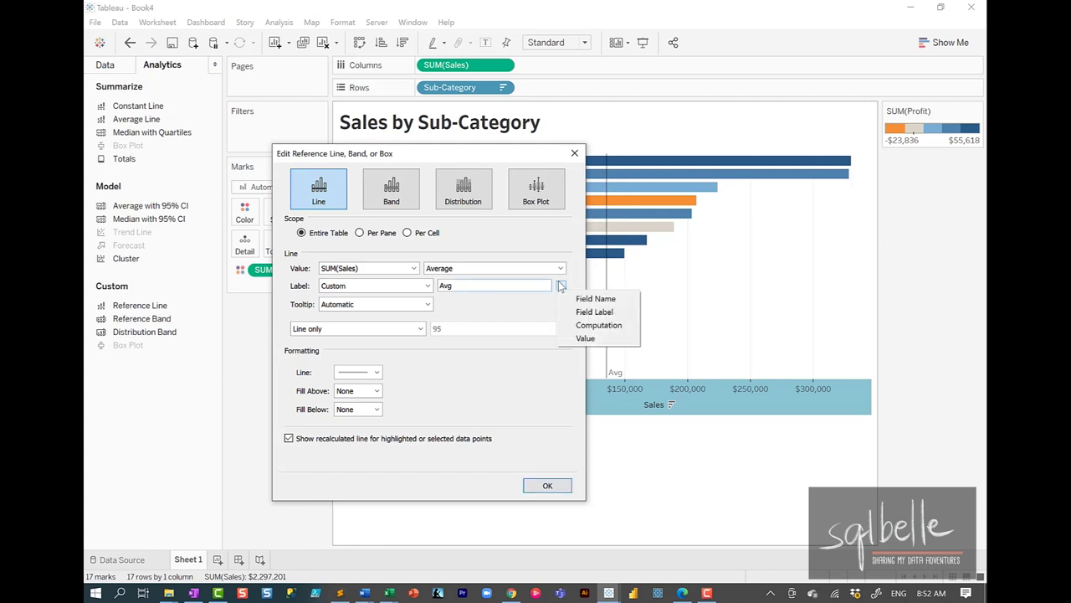
{"action": "left_click", "coordinate": [606, 327]}
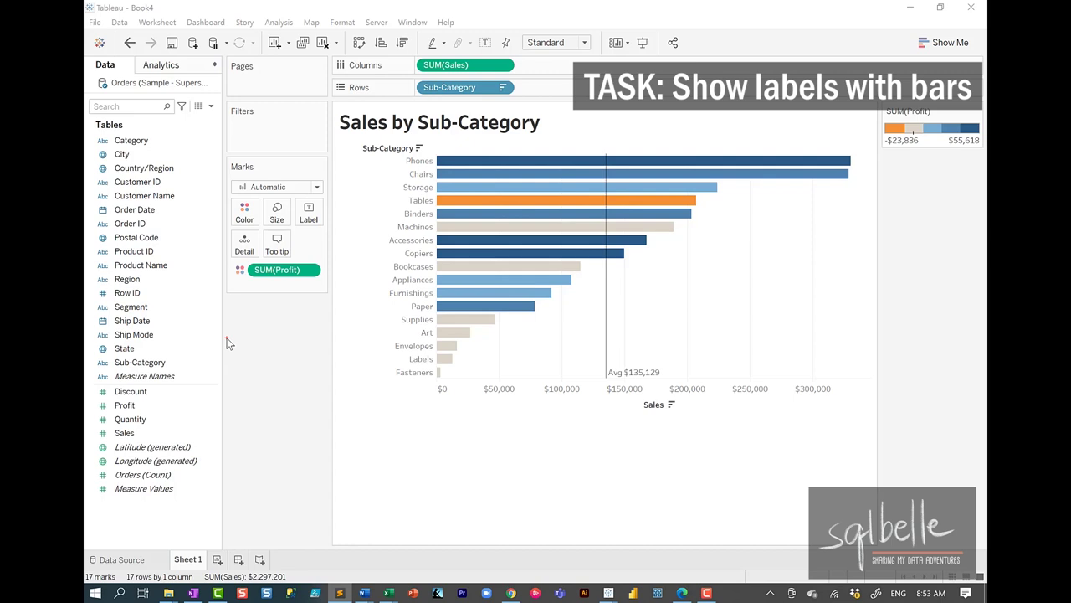
Label each bar with its Sales value.
{"action": "mouse_move", "coordinate": [326, 200]}
{"action": "left_mouse_down"}
{"action": "mouse_move", "coordinate": [297, 202]}
{"action": "mouse_move", "coordinate": [331, 203]}
{"action": "left_mouse_up"}
{"action": "key", "text": "Escape"}
{"action": "left_click", "coordinate": [133, 433]}
{"action": "left_click_drag", "start_coordinate": [147, 441], "coordinate": [309, 214]}
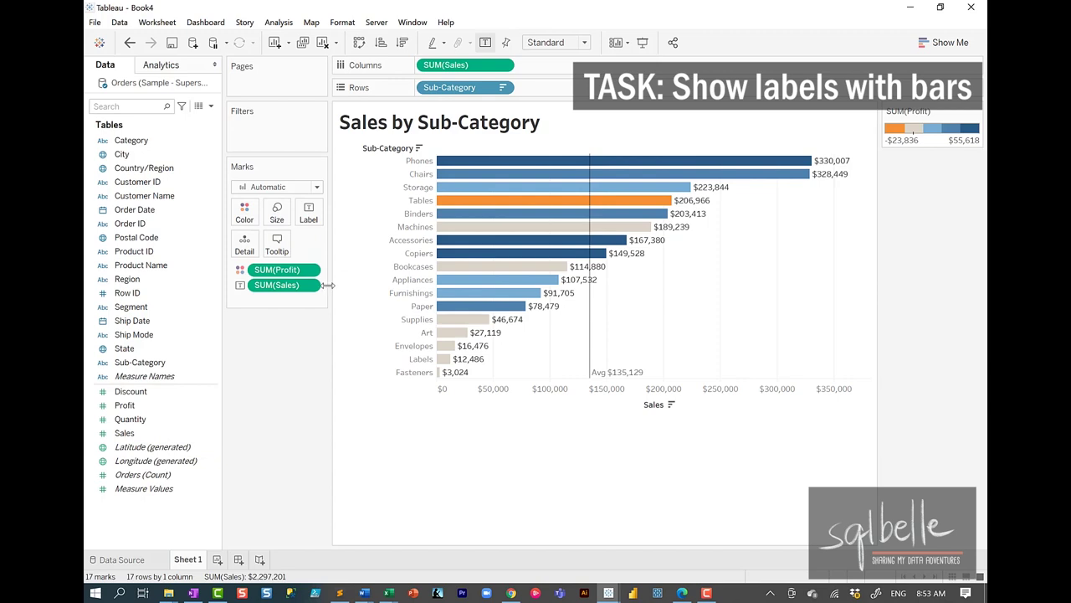
Try left horizontal alignment on the bar labels and return the alignment to Automatic.
{"action": "left_click", "coordinate": [317, 218]}
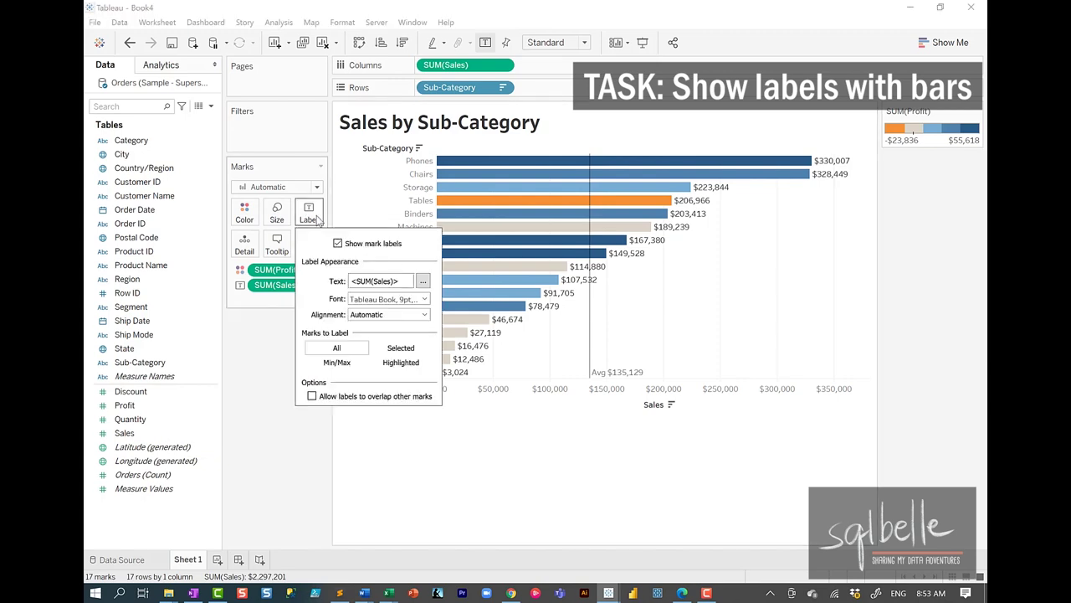
{"action": "left_click", "coordinate": [385, 315]}
{"action": "left_click", "coordinate": [382, 367]}
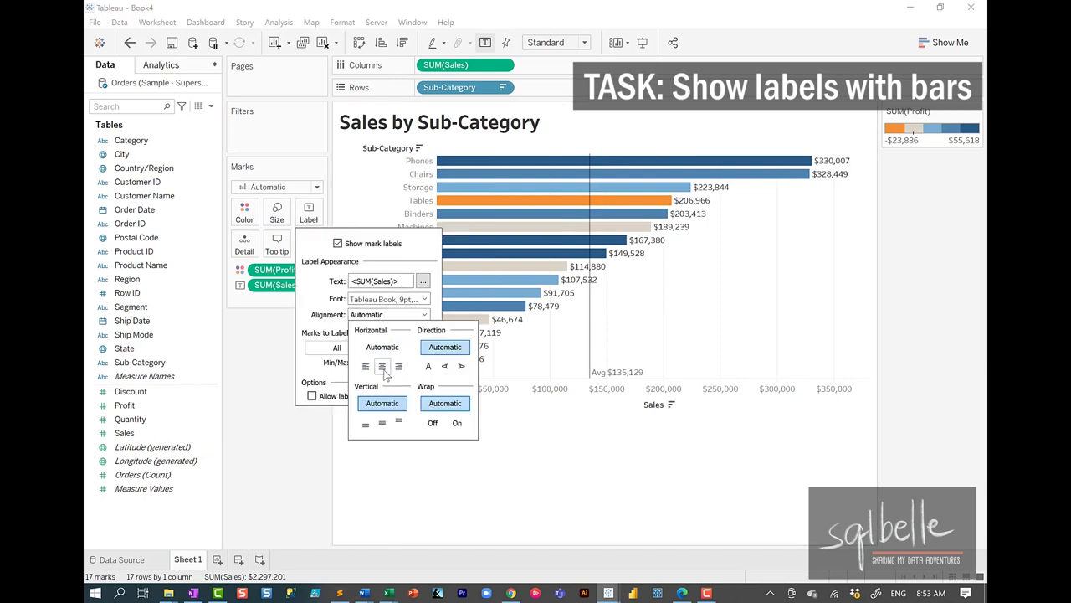
{"action": "left_click", "coordinate": [365, 367]}
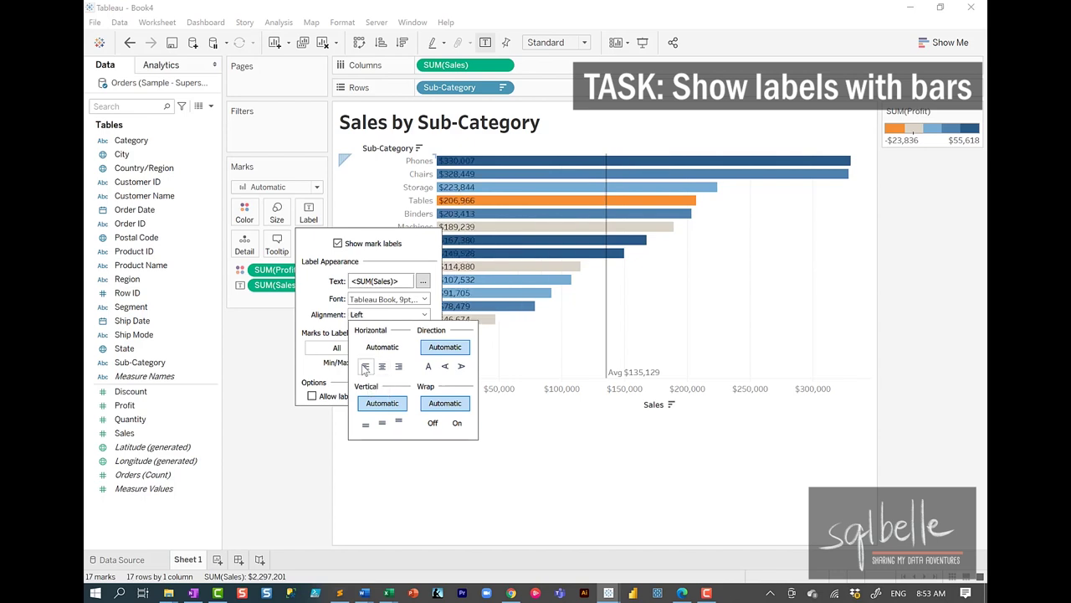
{"action": "left_click", "coordinate": [378, 348]}
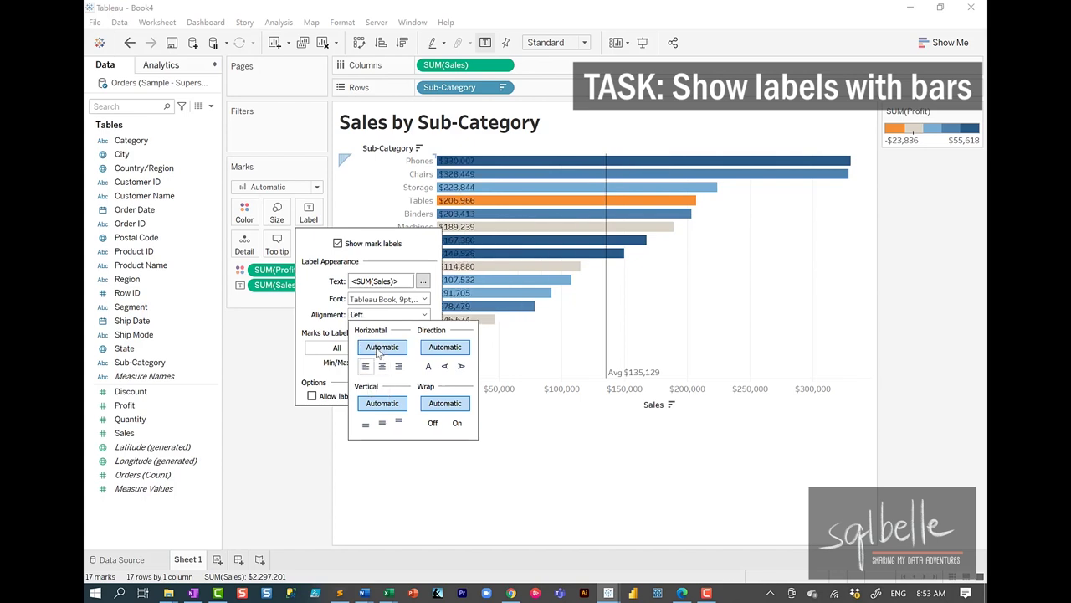
{"action": "left_click", "coordinate": [310, 256]}
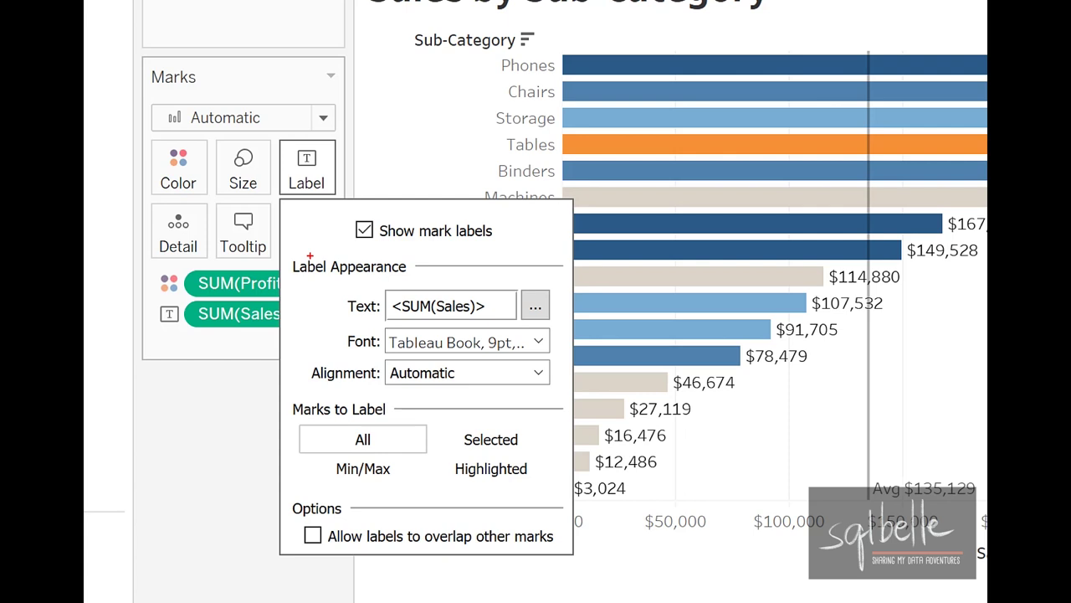
{"action": "mouse_move", "coordinate": [374, 456]}
{"action": "left_mouse_down"}
{"action": "mouse_move", "coordinate": [321, 480]}
{"action": "mouse_move", "coordinate": [390, 462]}
{"action": "left_mouse_up"}
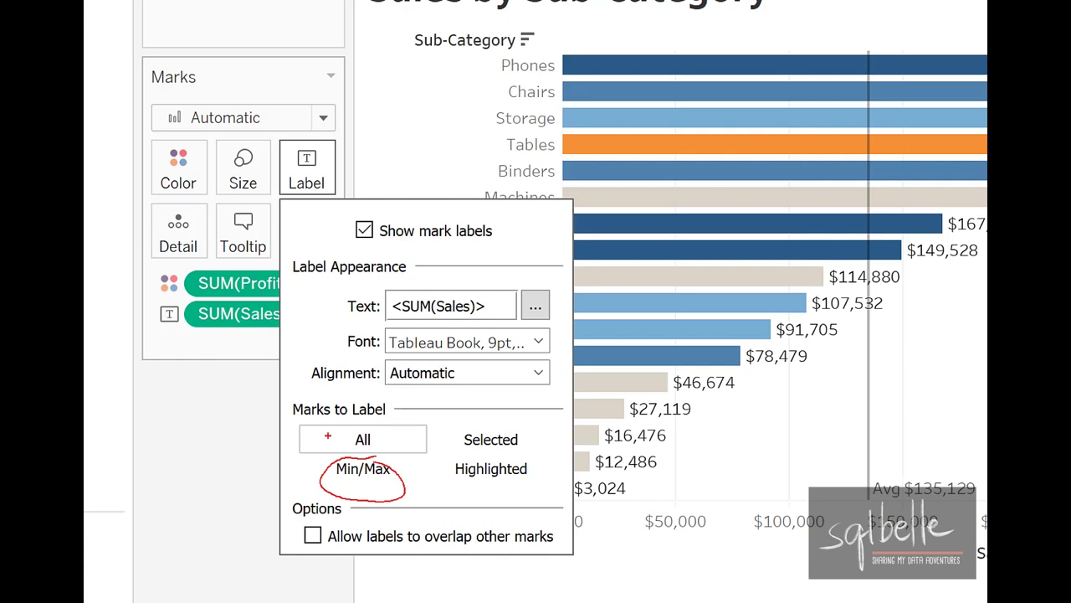
{"action": "mouse_move", "coordinate": [510, 424]}
{"action": "left_mouse_down"}
{"action": "mouse_move", "coordinate": [519, 451]}
{"action": "mouse_move", "coordinate": [460, 424]}
{"action": "left_mouse_up"}
{"action": "mouse_move", "coordinate": [502, 456]}
{"action": "left_mouse_down"}
{"action": "mouse_move", "coordinate": [452, 485]}
{"action": "mouse_move", "coordinate": [500, 458]}
{"action": "left_mouse_up"}
{"action": "key", "text": "Escape"}
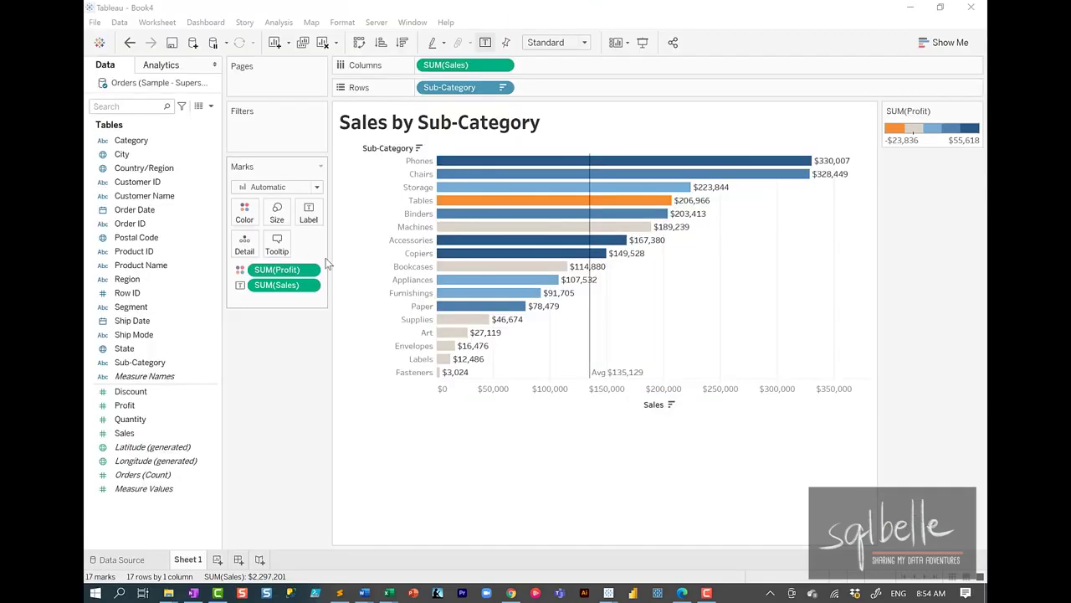
Limit the bar labels to the Min/Max marks.
{"action": "left_click", "coordinate": [308, 213]}
{"action": "left_click", "coordinate": [337, 362]}
Remove the "Sub-Category:" caption in front of the Sub-Category field in the bars' tooltip.
{"action": "mouse_move", "coordinate": [556, 184]}
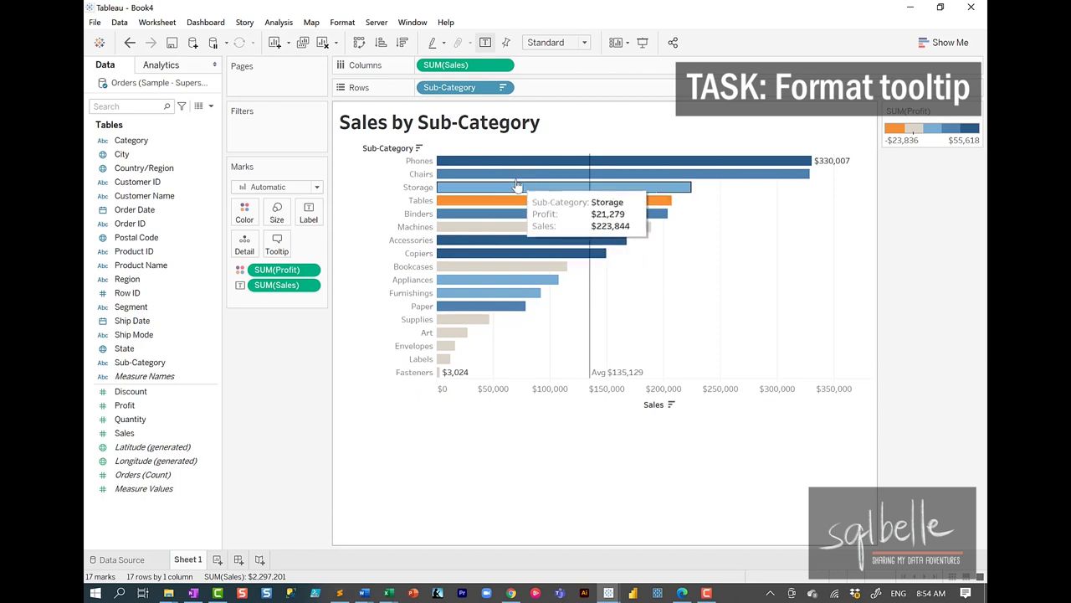
{"action": "left_click", "coordinate": [277, 246]}
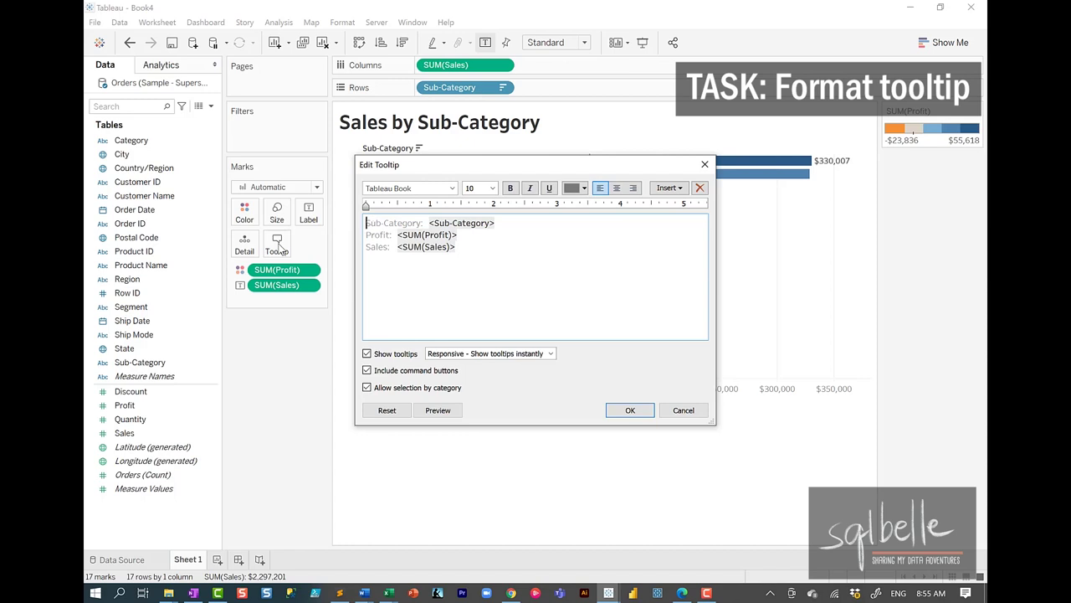
{"action": "key", "text": "ctrl+shift+Right"}
{"action": "key", "text": "ctrl+shift+Right"}
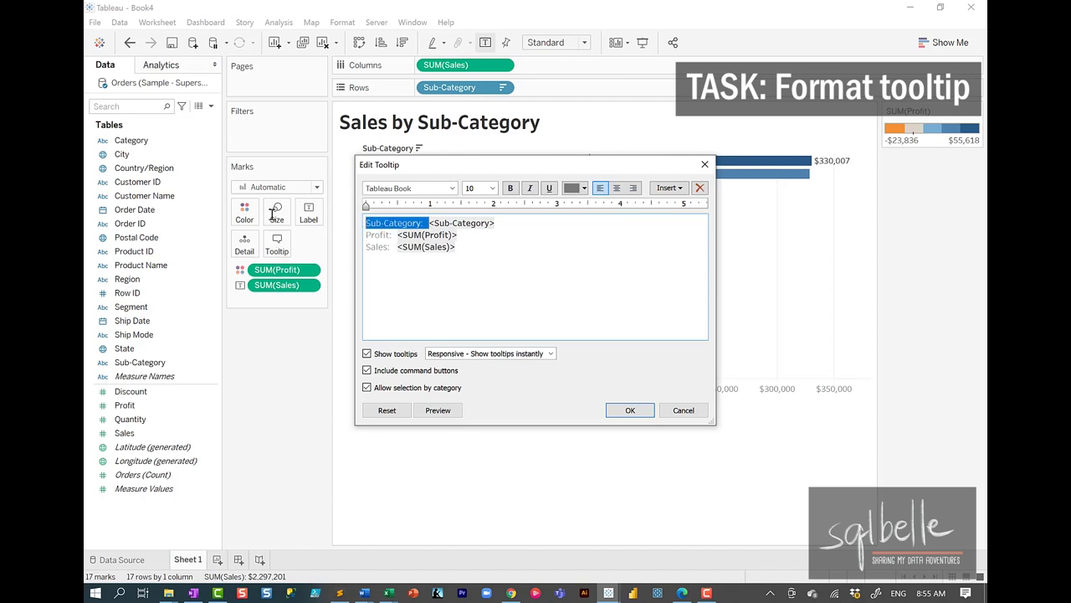
{"action": "key", "text": "Delete"}
Format the Sub-Category field in the tooltip as bold, blue, size 20 text and apply the tooltip changes.
{"action": "key", "text": "shift+End"}
{"action": "key", "text": "ctrl+b"}
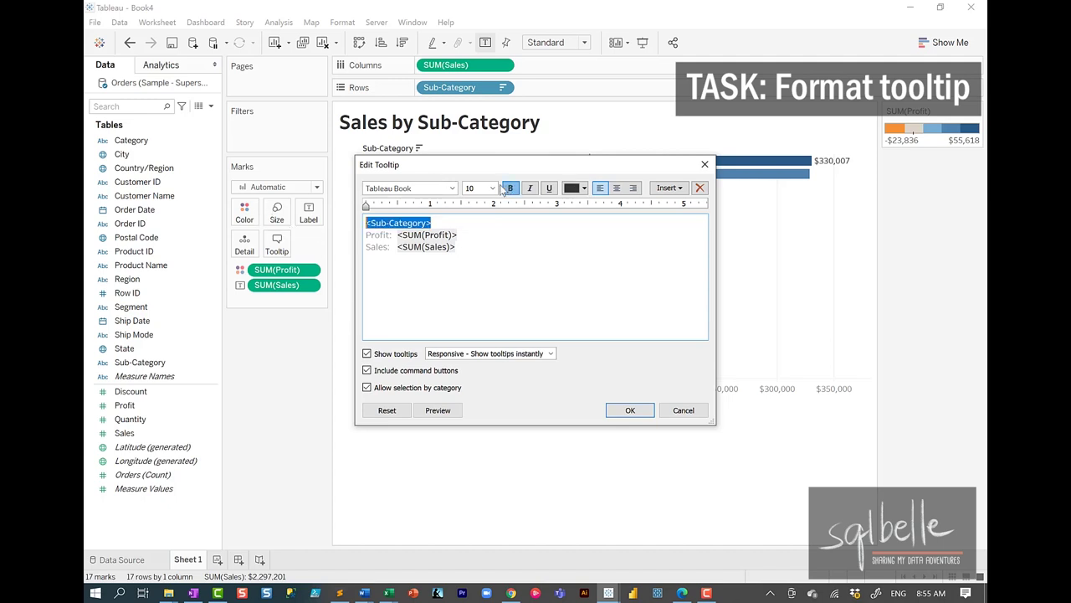
{"action": "left_click", "coordinate": [492, 187]}
{"action": "left_click", "coordinate": [488, 282]}
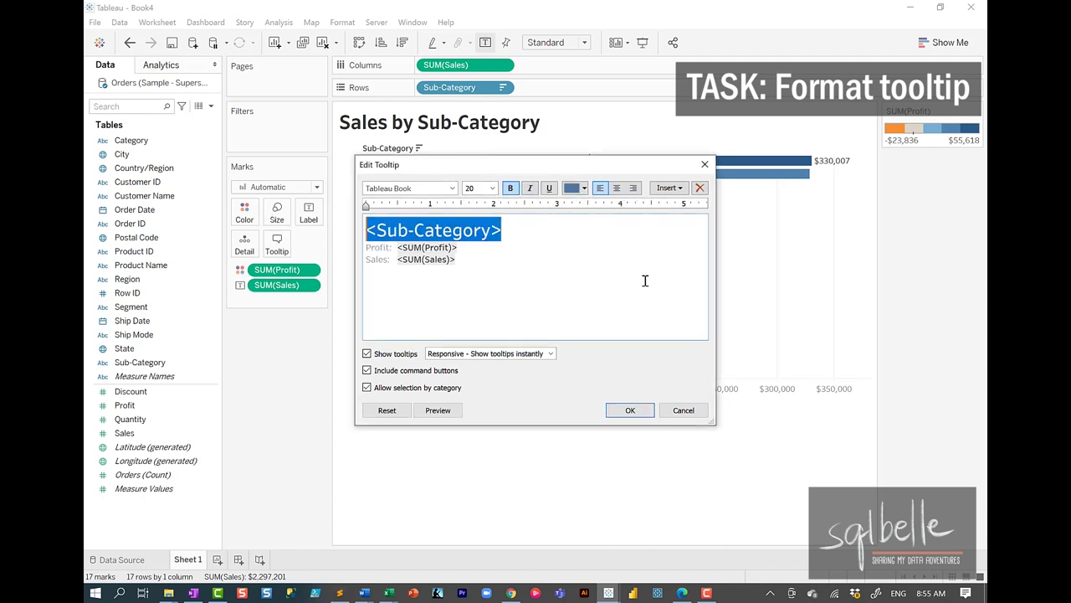
{"action": "left_click", "coordinate": [636, 410]}
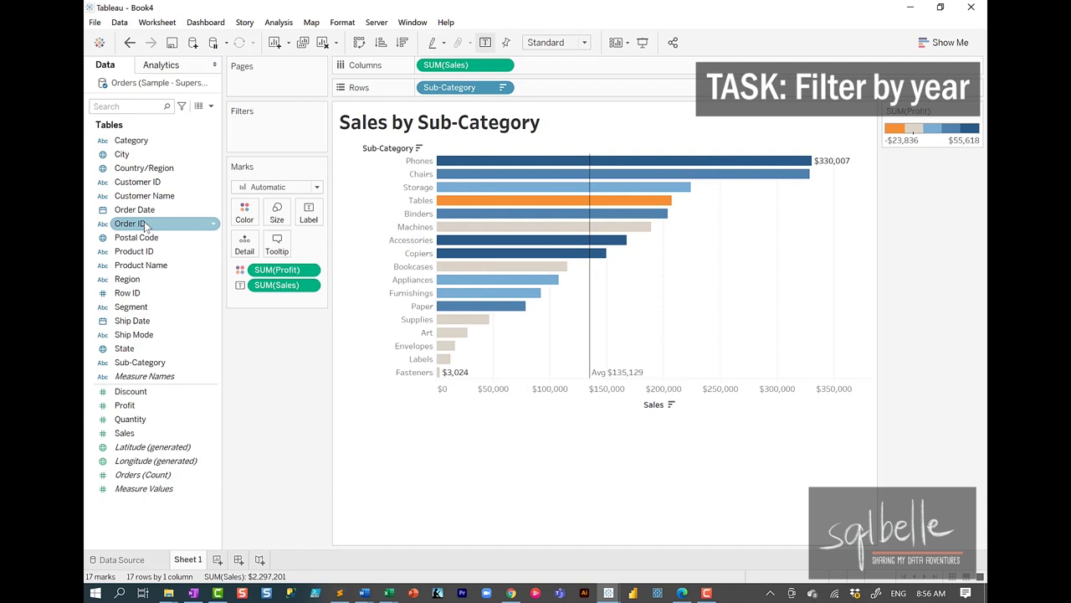
Add an Order Date filter by Years with all years from 2017 to 2020 included.
{"action": "left_click_drag", "start_coordinate": [135, 211], "coordinate": [276, 141]}
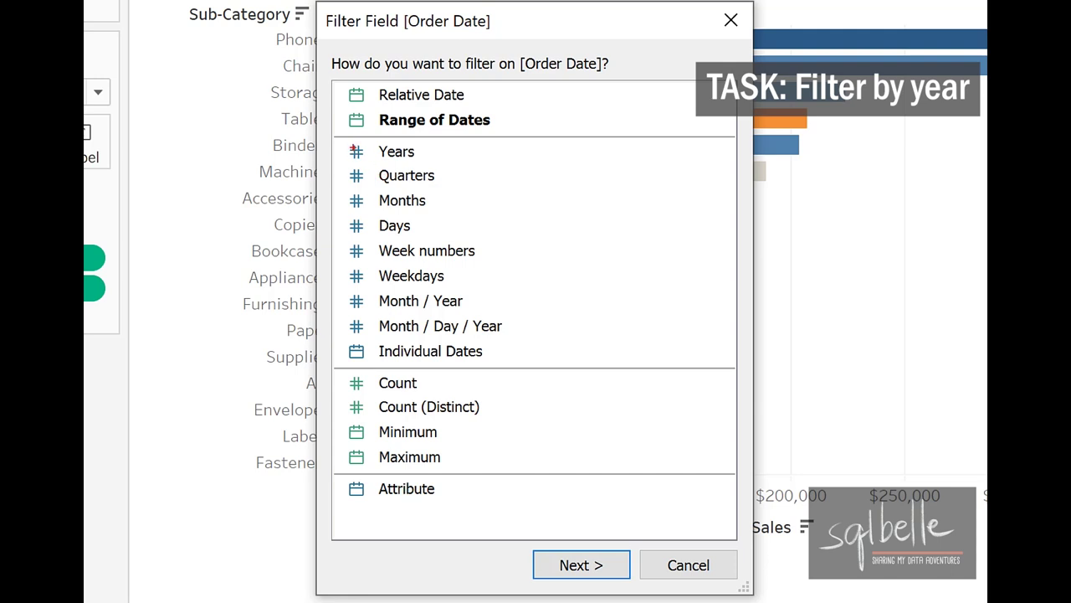
{"action": "left_click_drag", "start_coordinate": [345, 140], "coordinate": [434, 166]}
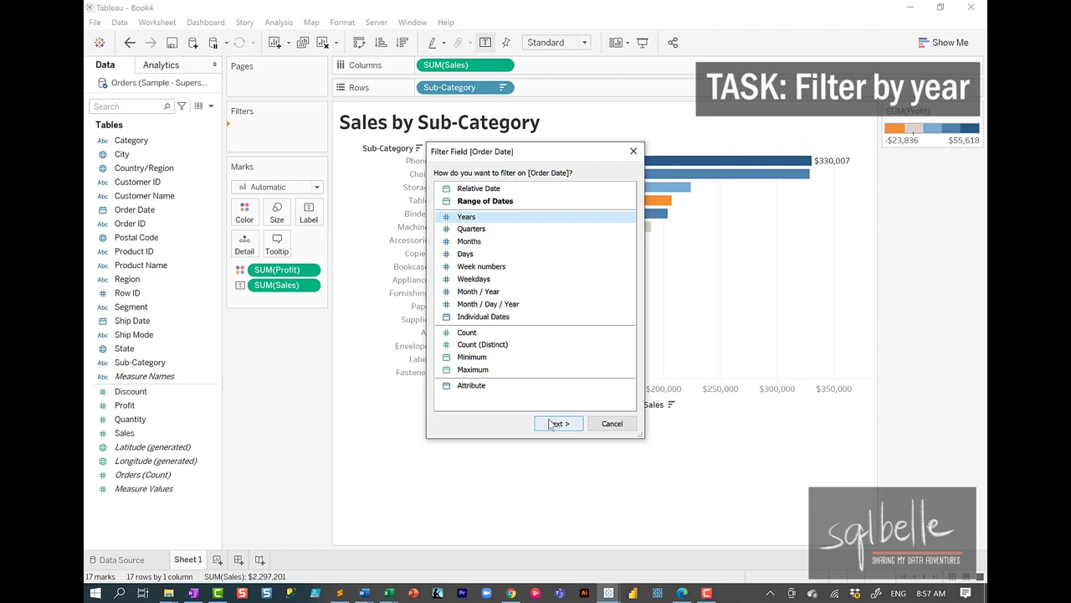
{"action": "left_click", "coordinate": [581, 565]}
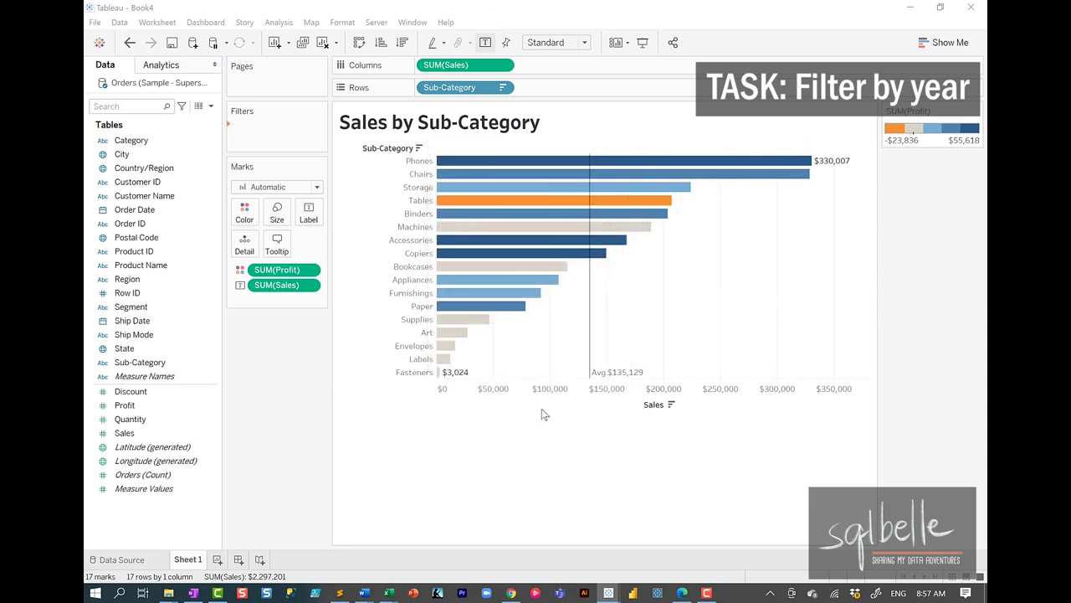
{"action": "left_click", "coordinate": [435, 331]}
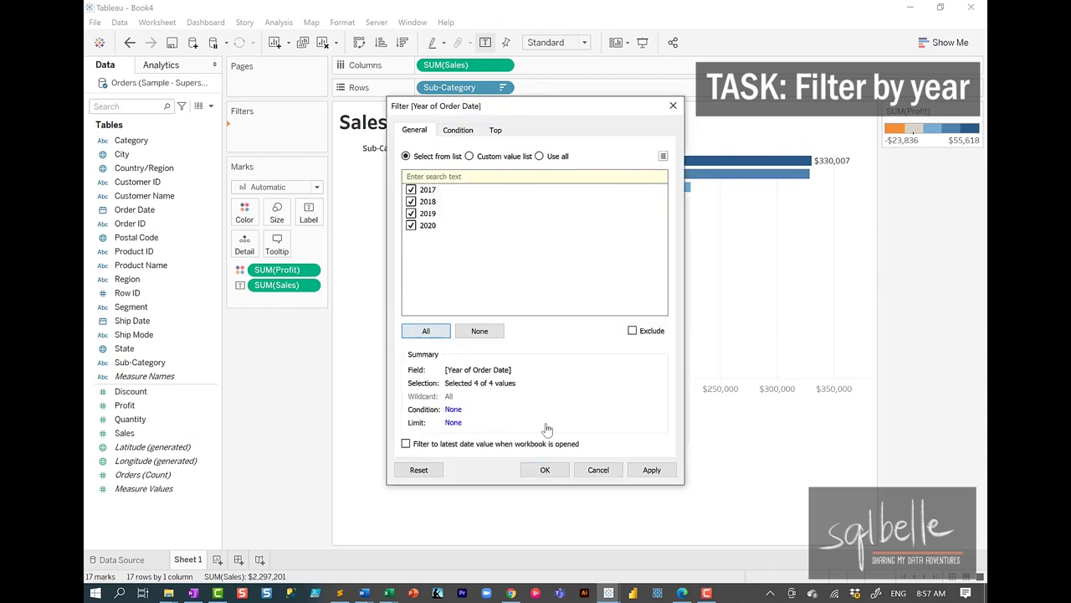
{"action": "left_click", "coordinate": [545, 469]}
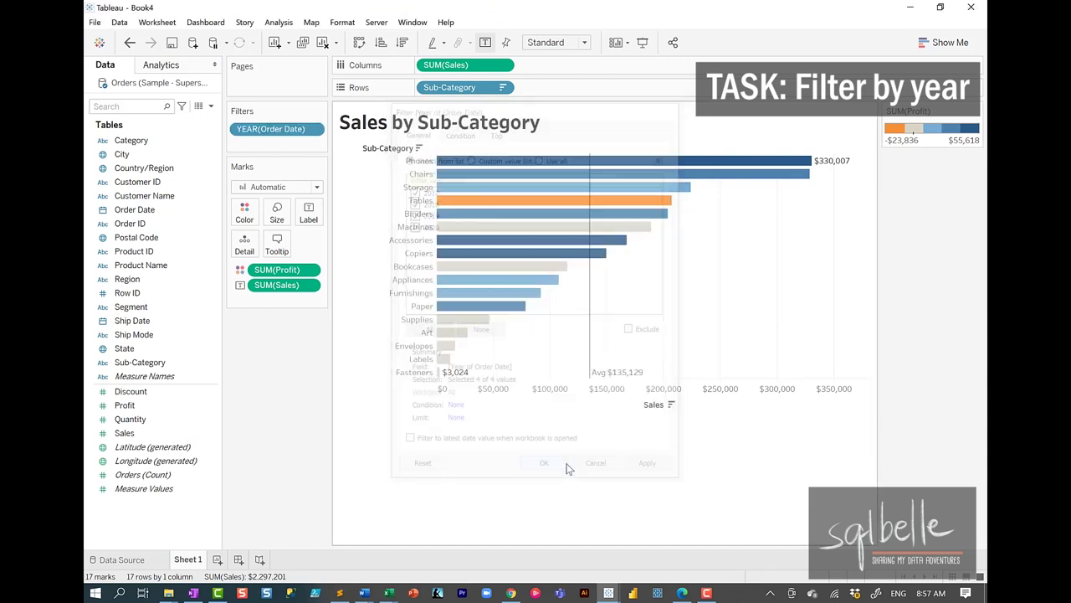
Show the Order Date year filter beside the chart as a single value slider set to 2017.
{"action": "left_click", "coordinate": [314, 130]}
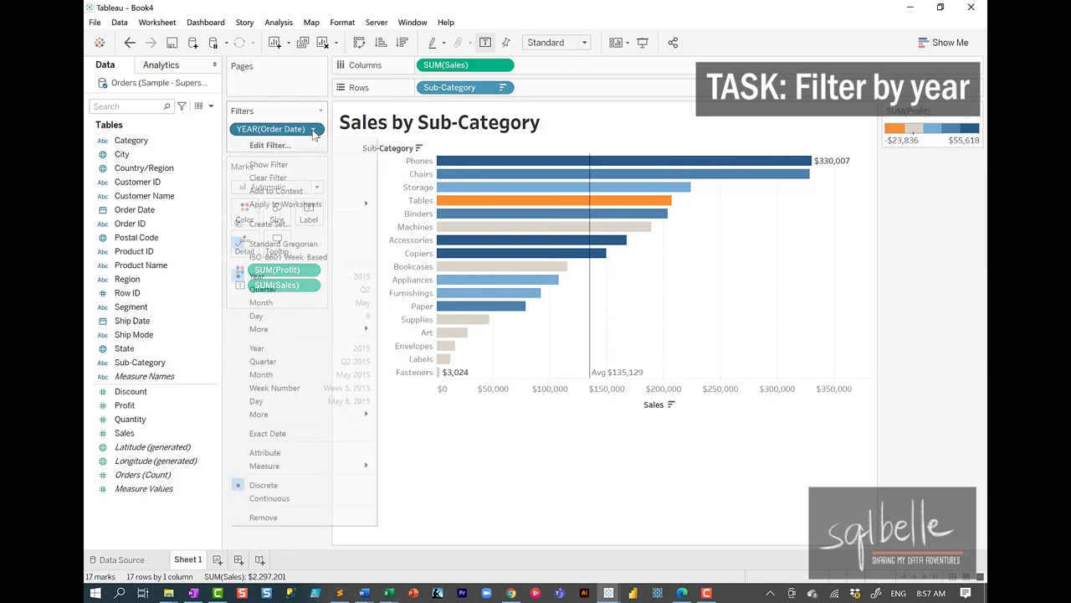
{"action": "left_click", "coordinate": [296, 161]}
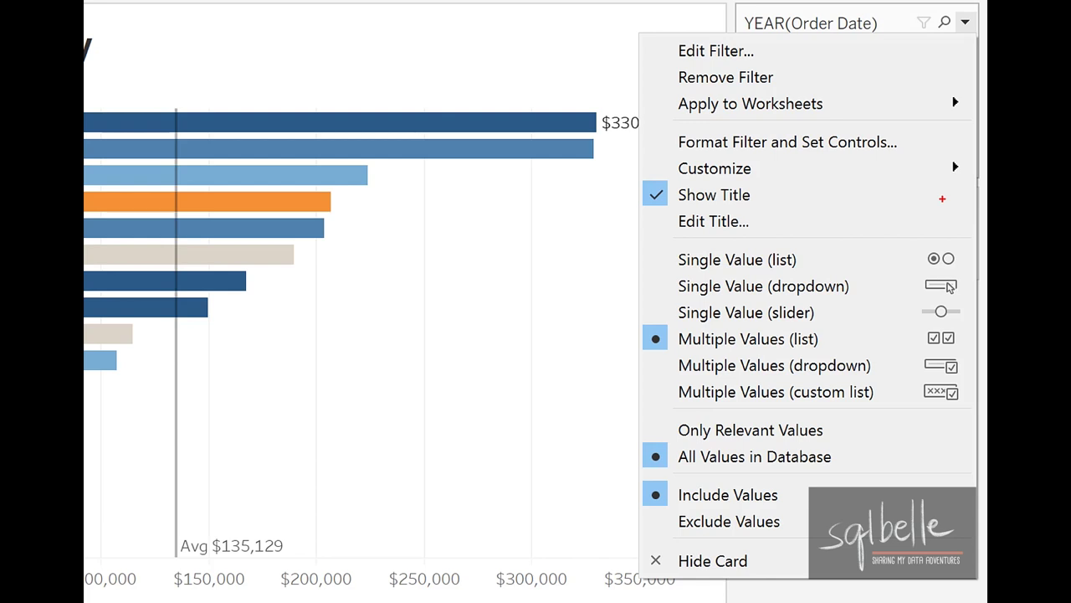
{"action": "mouse_move", "coordinate": [895, 219]}
{"action": "left_mouse_down"}
{"action": "mouse_move", "coordinate": [679, 264]}
{"action": "mouse_move", "coordinate": [949, 347]}
{"action": "mouse_move", "coordinate": [795, 237]}
{"action": "left_mouse_up"}
{"action": "left_click_drag", "start_coordinate": [704, 317], "coordinate": [824, 316]}
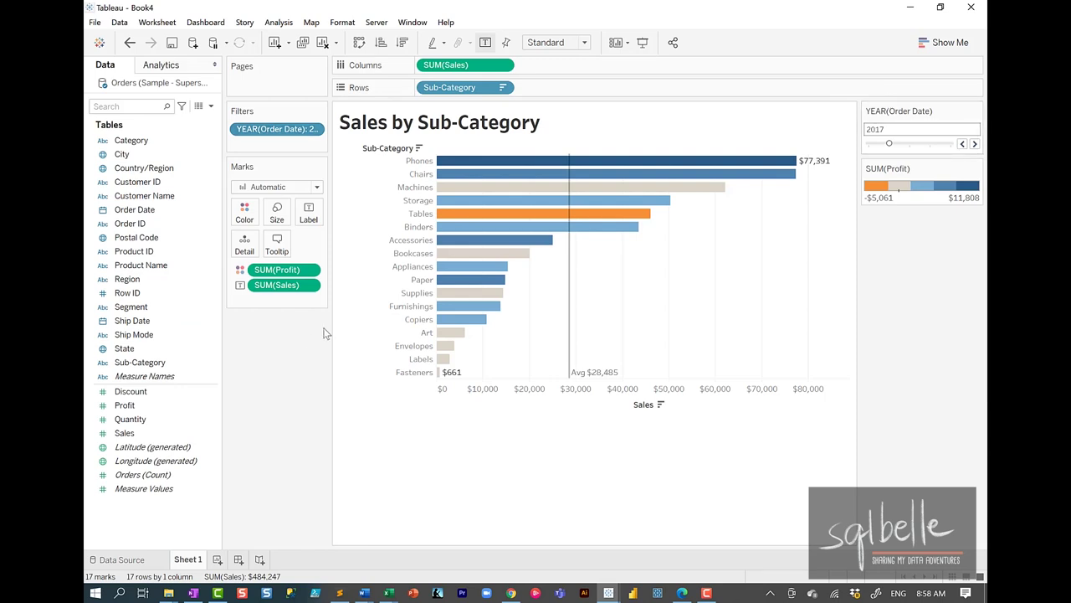
Examine the Marks to Label choices in the bar label options.
{"action": "left_click", "coordinate": [311, 216]}
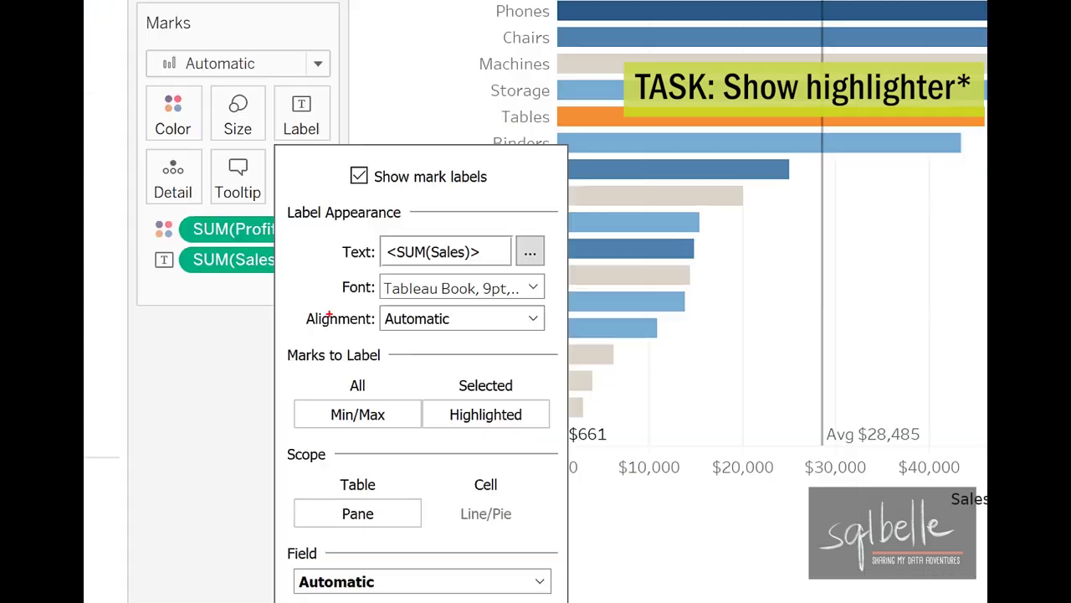
{"action": "mouse_move", "coordinate": [331, 318]}
{"action": "left_mouse_down"}
{"action": "mouse_move", "coordinate": [308, 375]}
{"action": "mouse_move", "coordinate": [369, 325]}
{"action": "mouse_move", "coordinate": [330, 339]}
{"action": "left_mouse_up"}
{"action": "mouse_move", "coordinate": [534, 387]}
{"action": "left_mouse_down"}
{"action": "mouse_move", "coordinate": [432, 400]}
{"action": "mouse_move", "coordinate": [527, 385]}
{"action": "left_mouse_up"}
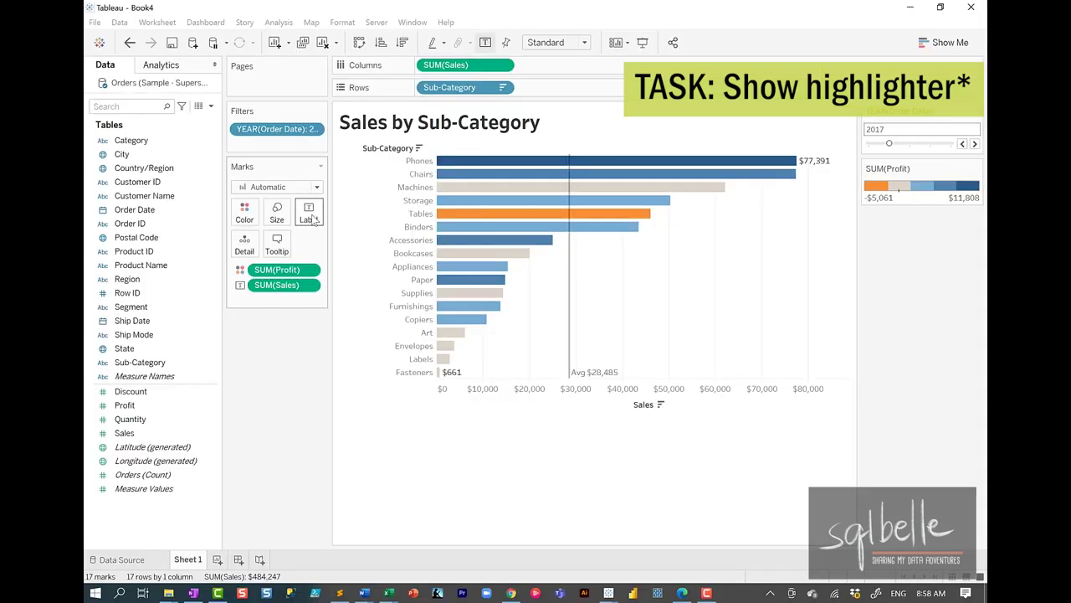
Set the bar labels to appear only on highlighted marks.
{"action": "left_click", "coordinate": [302, 118]}
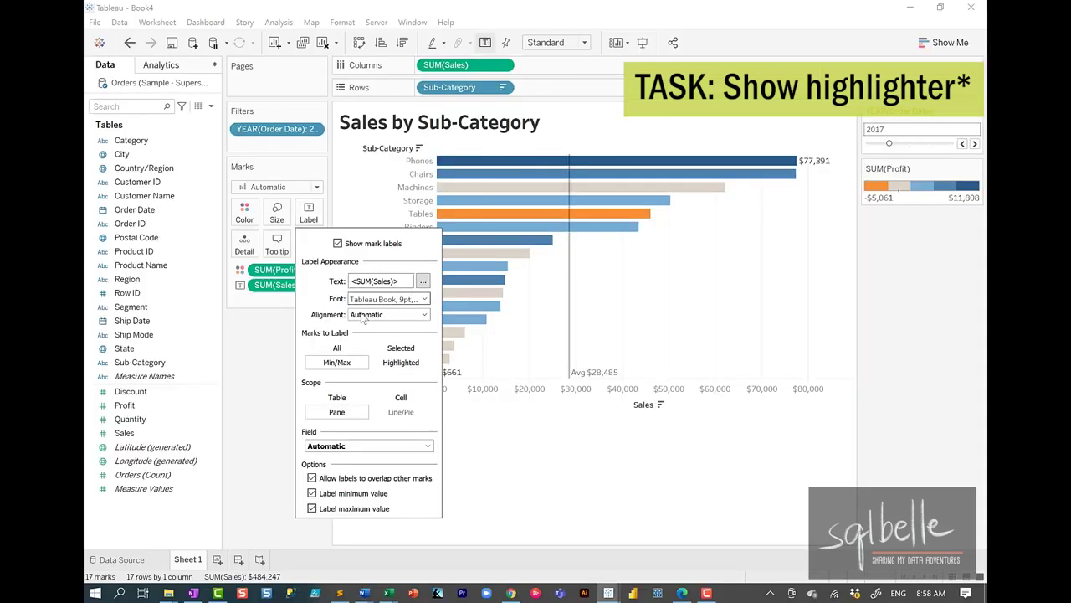
{"action": "left_click", "coordinate": [485, 414]}
{"action": "left_click", "coordinate": [271, 371]}
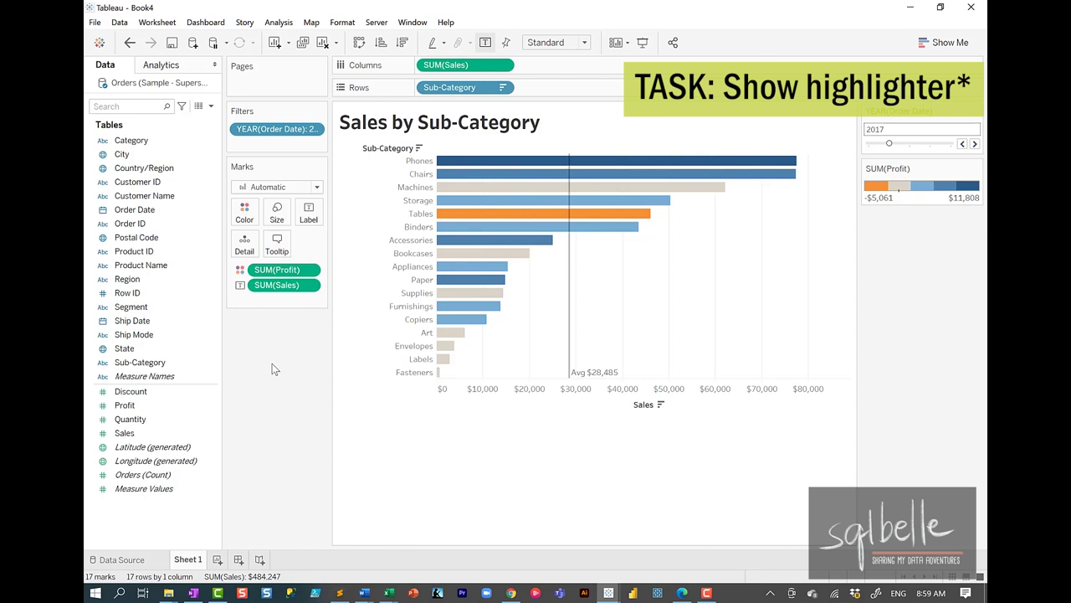
Show the Sub-Category highlighter beside the chart and try it on Bookcases.
{"action": "left_click", "coordinate": [503, 87]}
{"action": "left_click", "coordinate": [487, 137]}
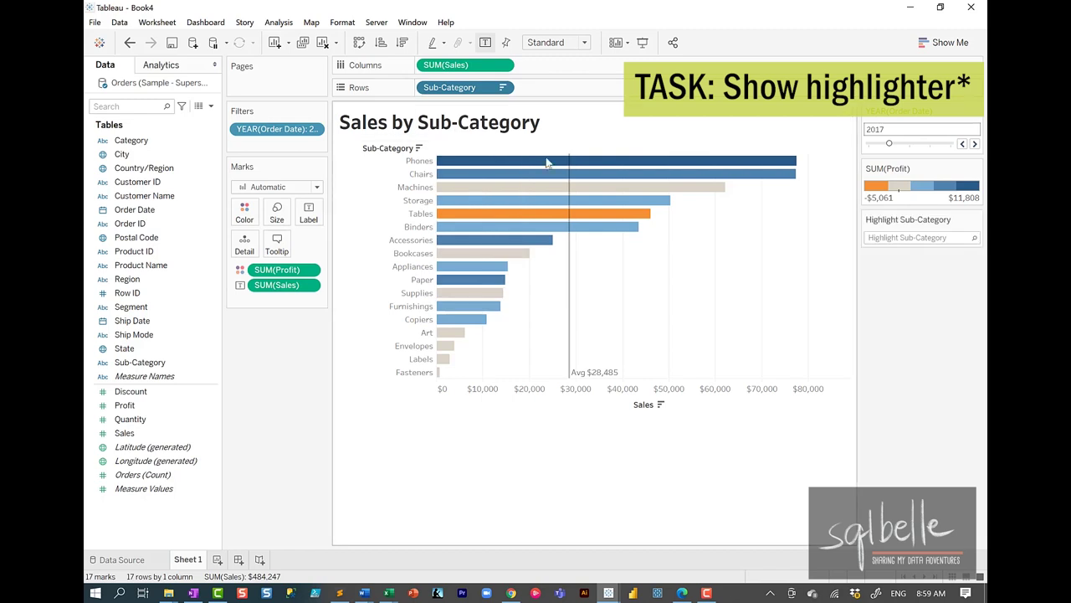
{"action": "left_click", "coordinate": [879, 240]}
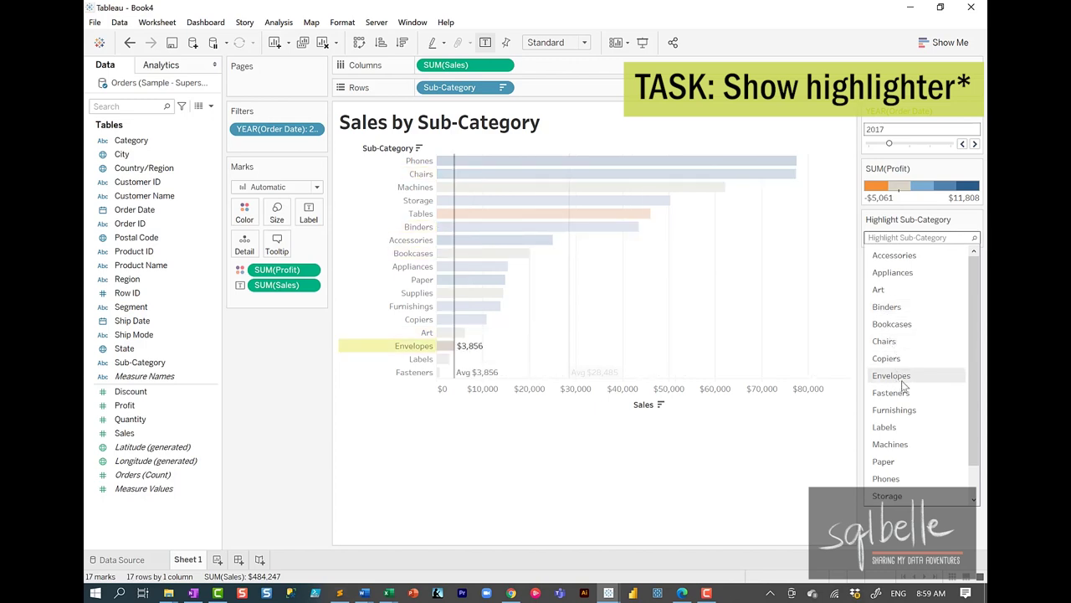
{"action": "left_click", "coordinate": [892, 324]}
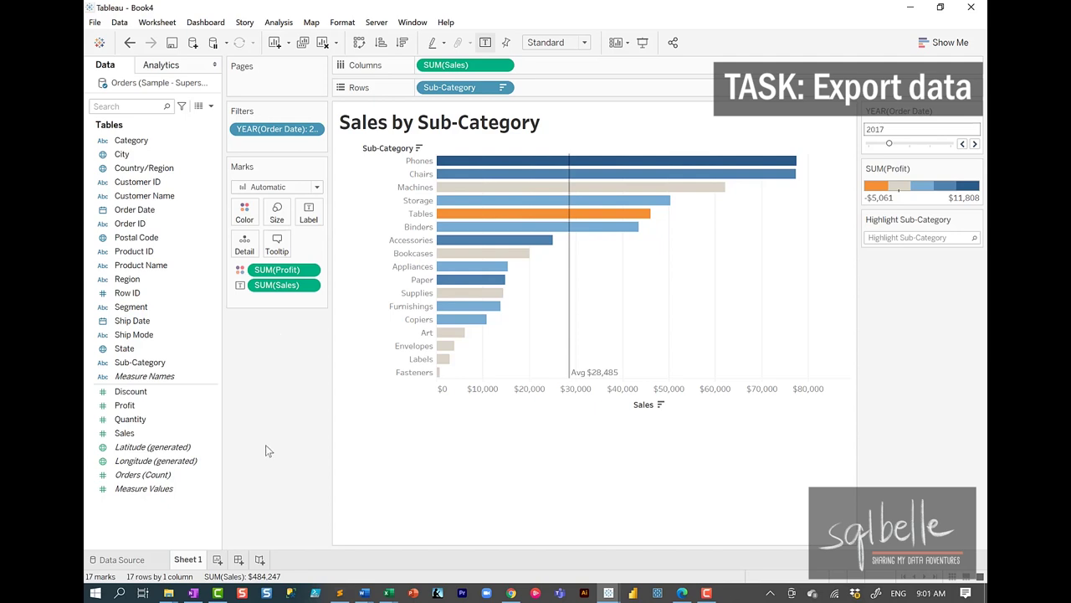
Export the Sales by Sub-Category worksheet as a crosstab to Excel.
{"action": "left_click", "coordinate": [159, 23]}
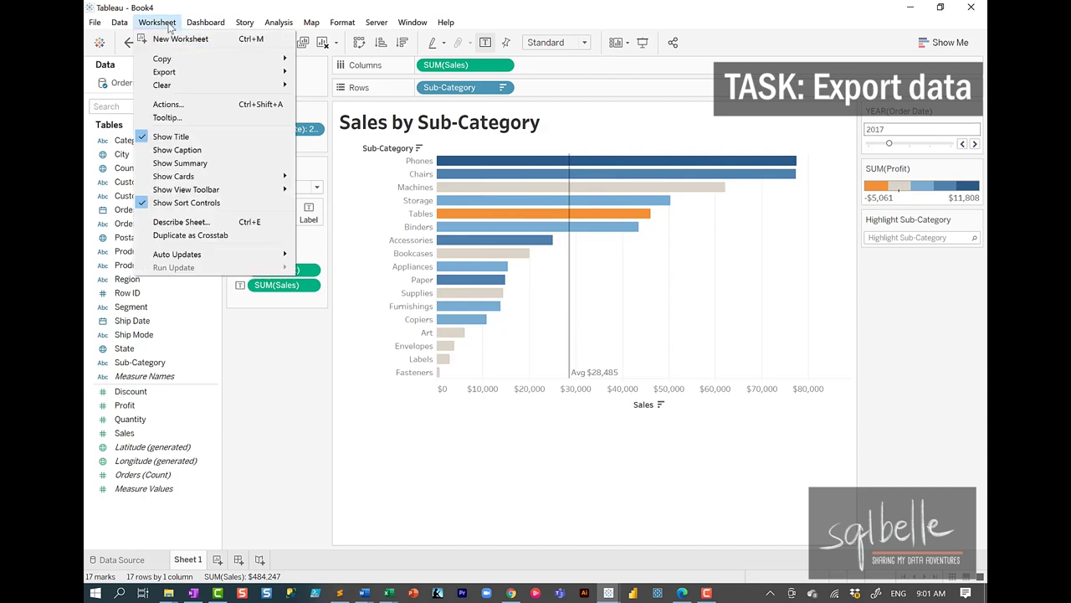
{"action": "mouse_move", "coordinate": [194, 74]}
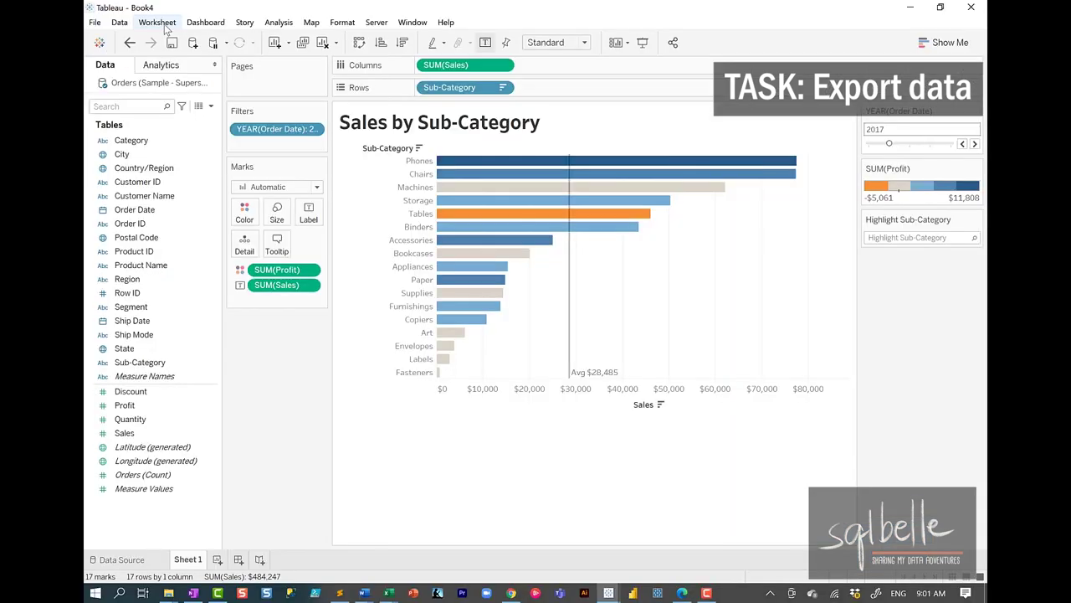
{"action": "left_click", "coordinate": [159, 23]}
{"action": "mouse_move", "coordinate": [191, 80]}
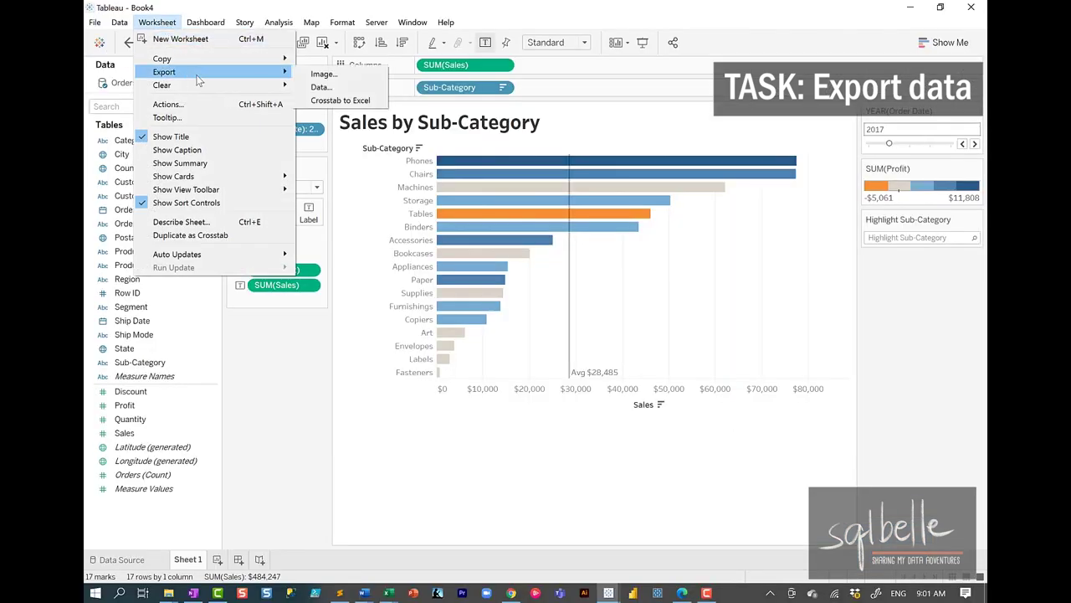
{"action": "left_click", "coordinate": [335, 99]}
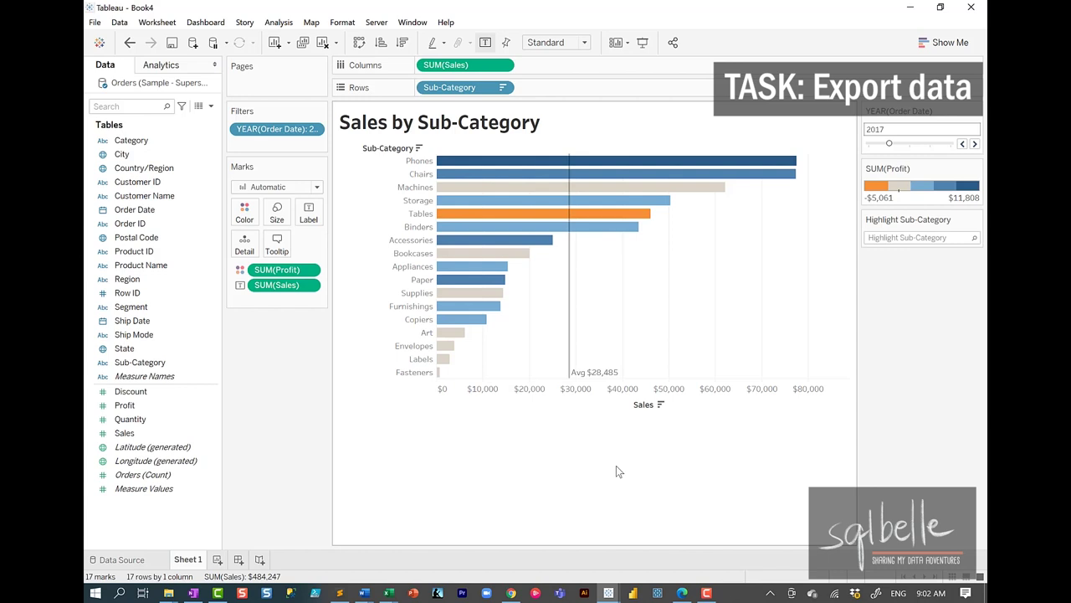
Copy the data of all marks in the view and paste it at cell A1 of the blank Sheet2 in Excel.
{"action": "key", "text": "ctrl+a"}
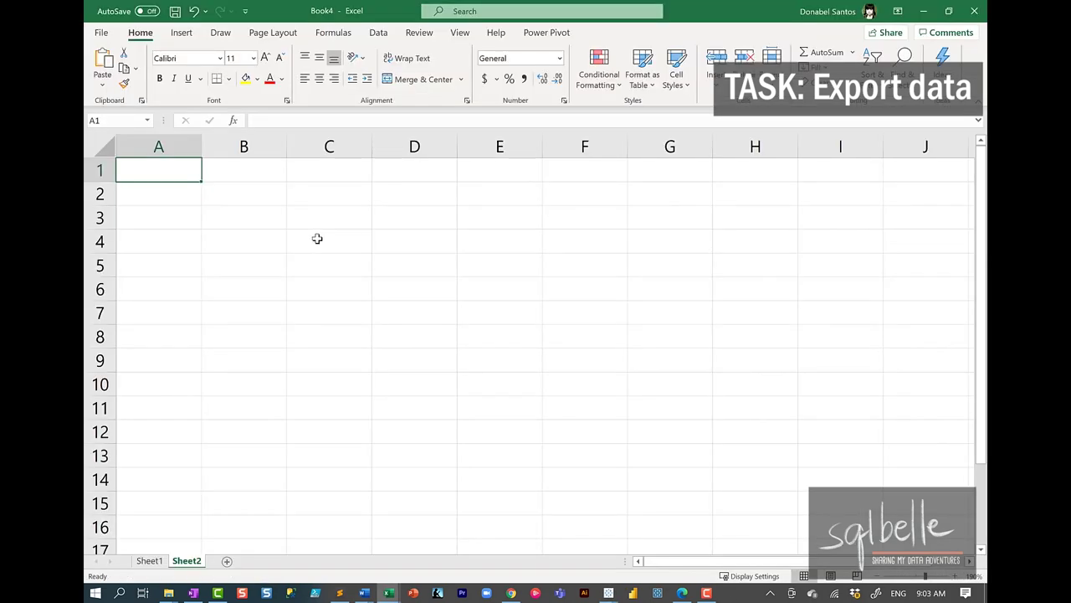
{"action": "key", "text": "ctrl+v"}
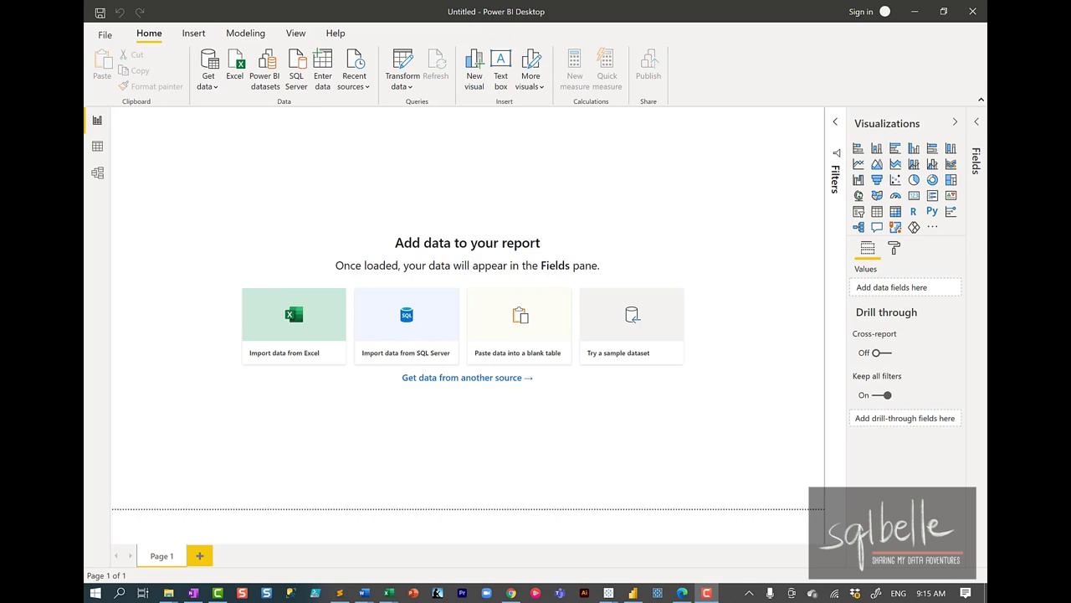
Look at the Fields and Filters panes in Power BI Desktop and collapse both again.
{"action": "left_click", "coordinate": [625, 181]}
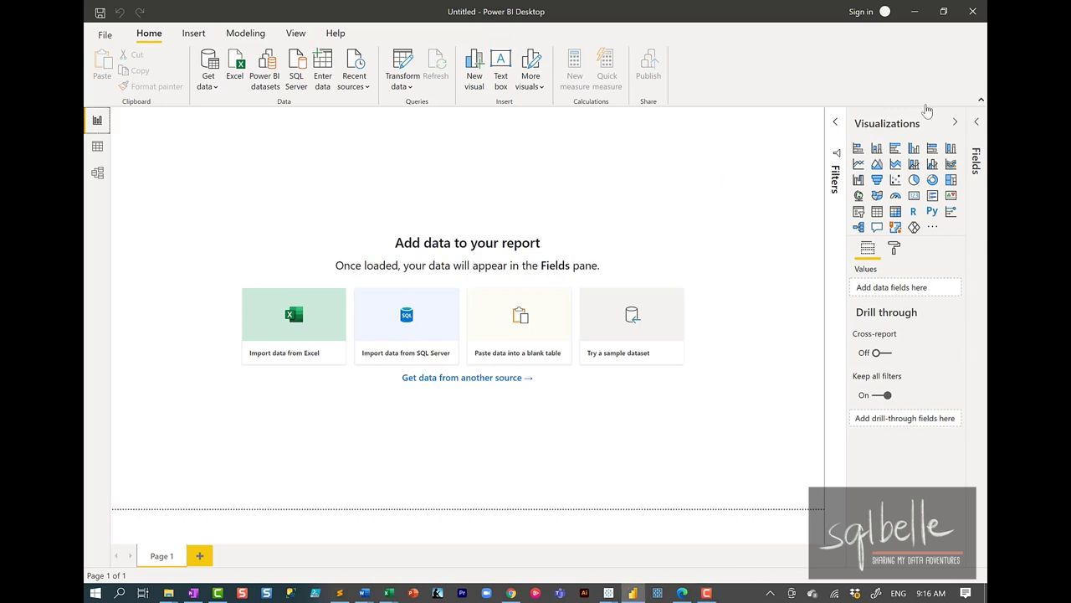
{"action": "left_click", "coordinate": [975, 124]}
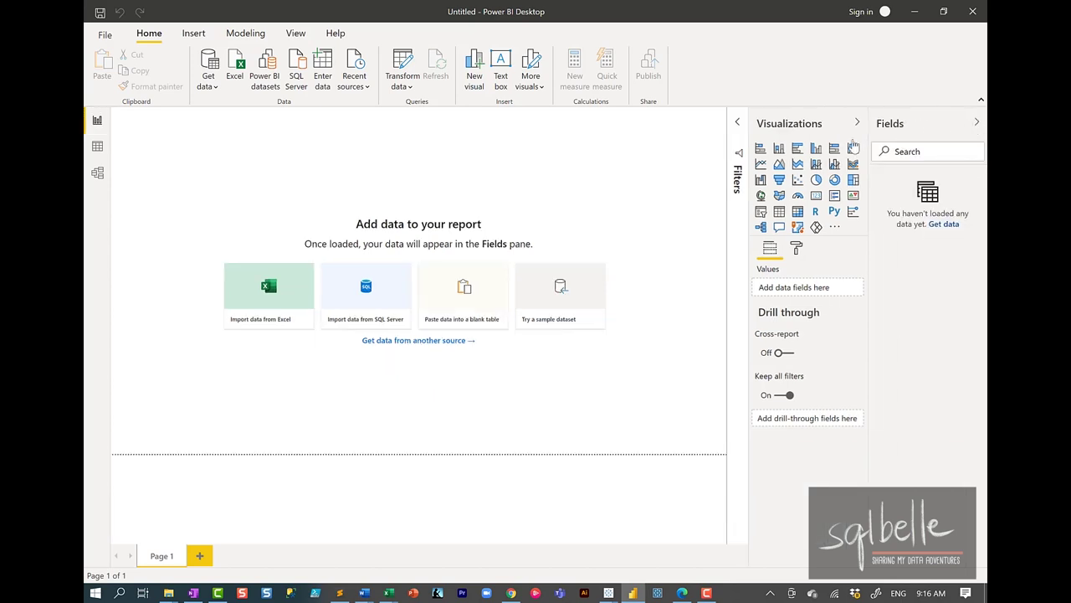
{"action": "left_click", "coordinate": [739, 130]}
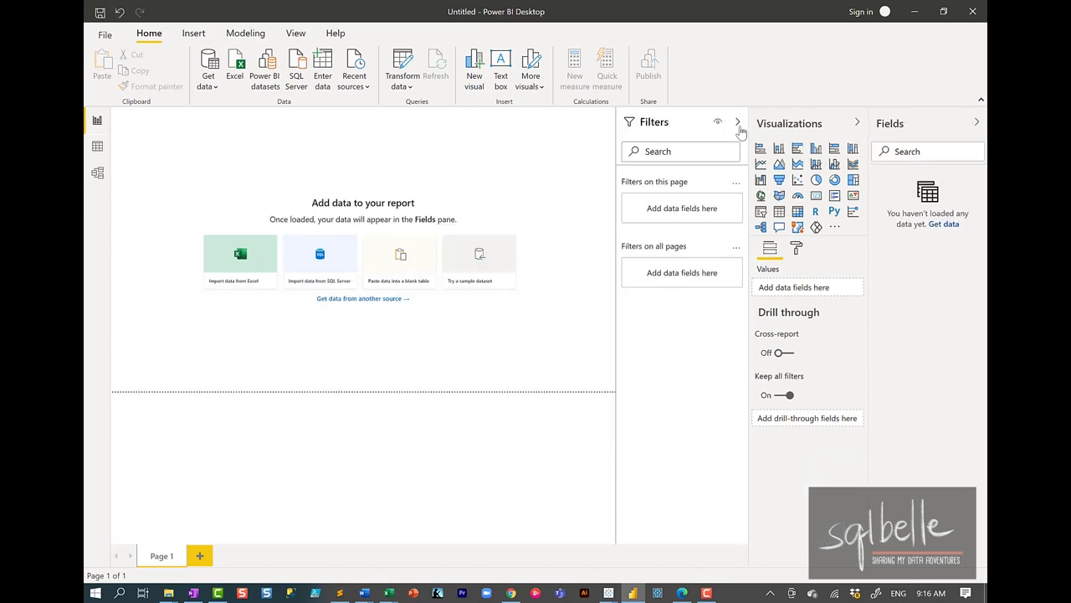
{"action": "left_click", "coordinate": [738, 123]}
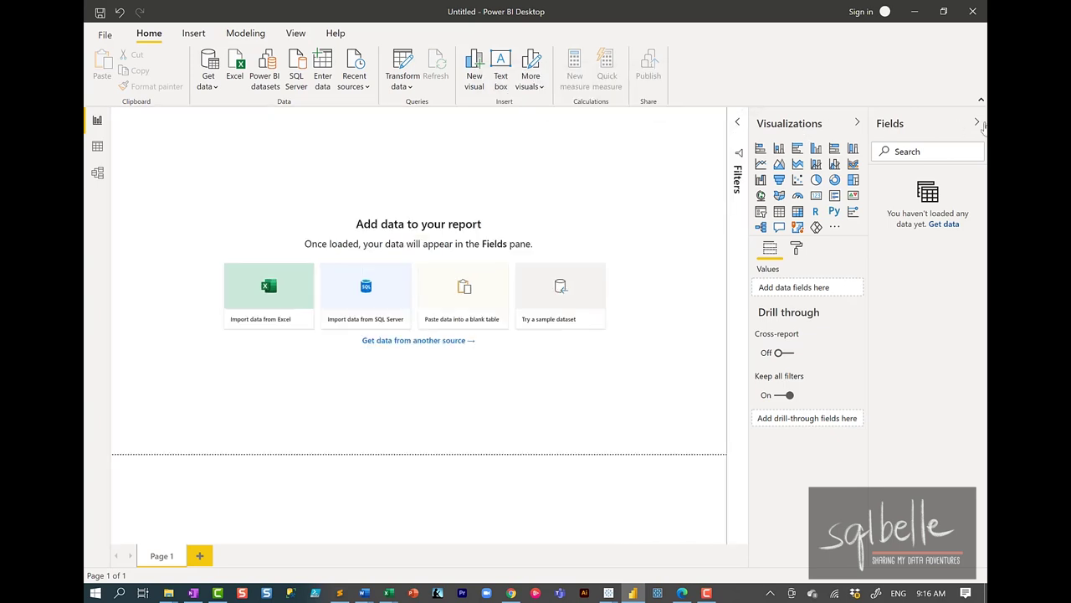
{"action": "left_click", "coordinate": [976, 123]}
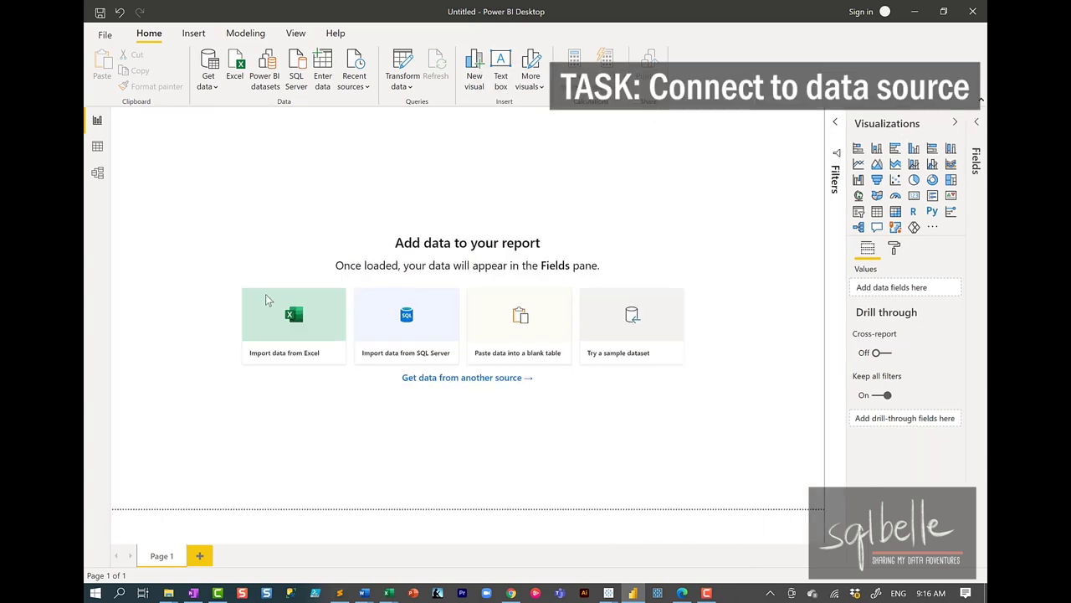
Import the Orders sheet from the Excel file Sample - Superstore V.xlsx and load it without transforming.
{"action": "left_click", "coordinate": [295, 332]}
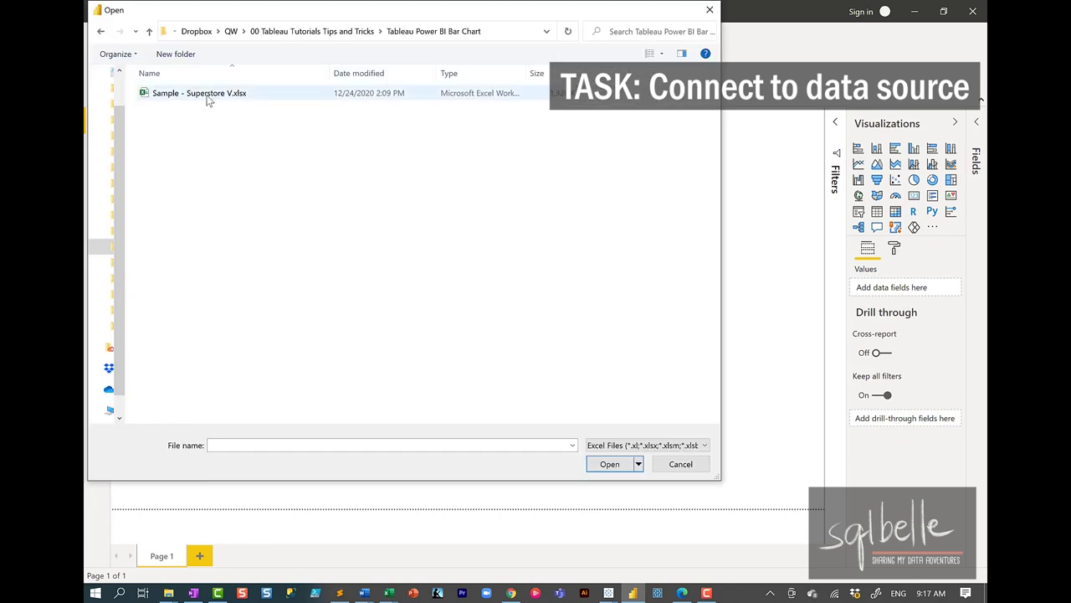
{"action": "left_click", "coordinate": [209, 96]}
{"action": "left_click", "coordinate": [603, 463]}
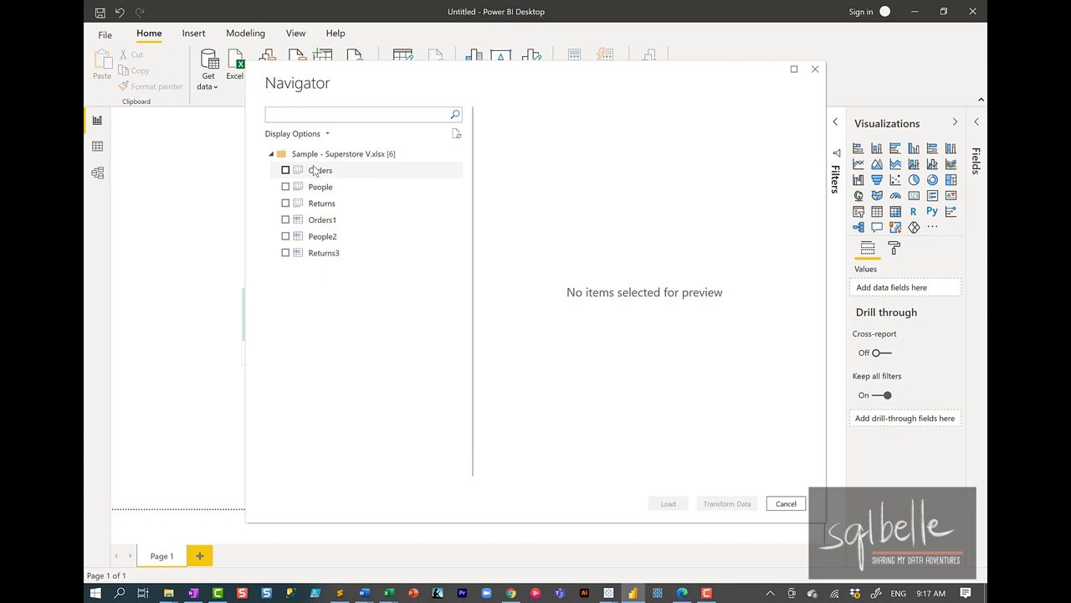
{"action": "left_click", "coordinate": [286, 171]}
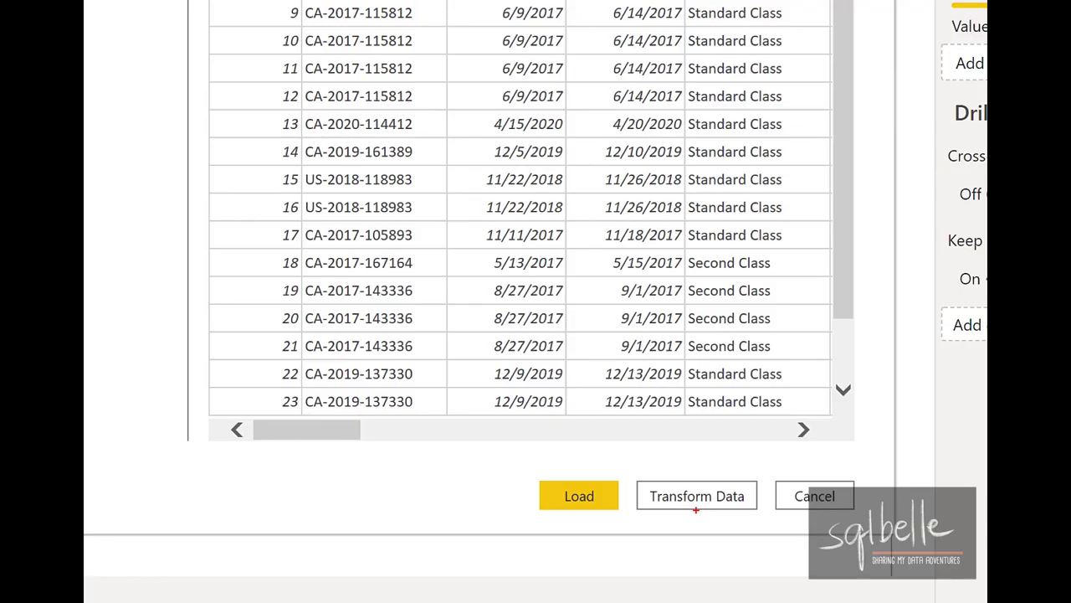
{"action": "mouse_move", "coordinate": [711, 451]}
{"action": "left_mouse_down"}
{"action": "mouse_move", "coordinate": [656, 457]}
{"action": "mouse_move", "coordinate": [768, 465]}
{"action": "mouse_move", "coordinate": [707, 420]}
{"action": "left_mouse_up"}
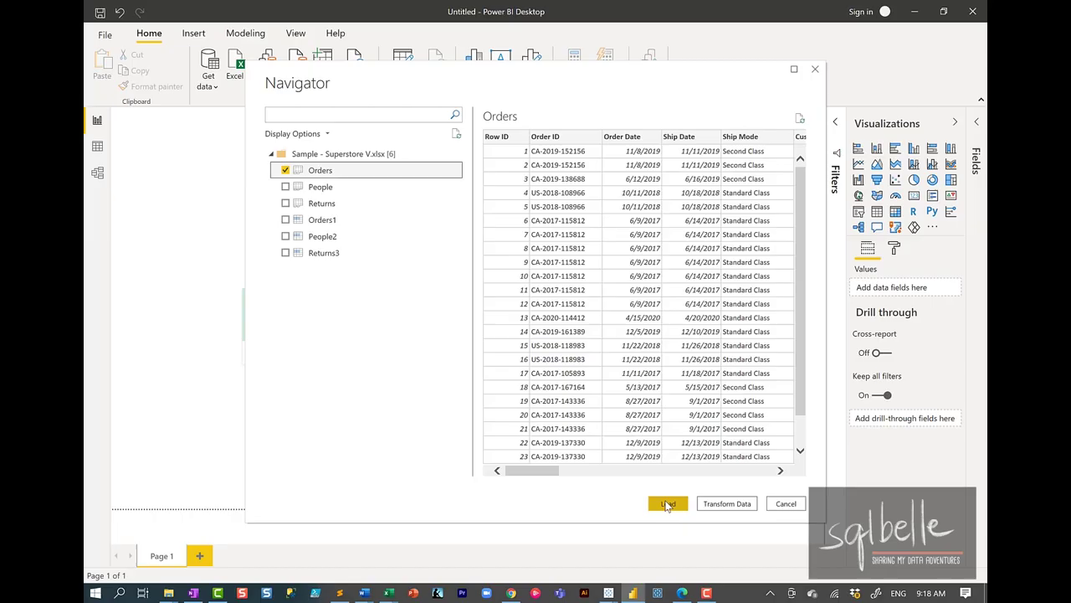
{"action": "left_click", "coordinate": [579, 496]}
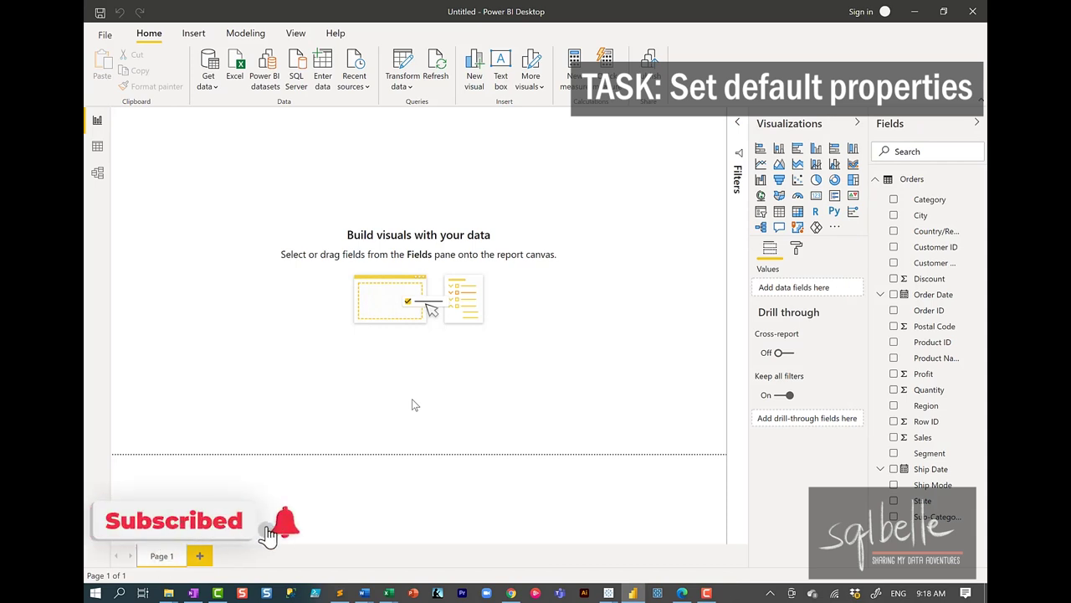
Format the Sales column as Currency with 0 decimal places and keep its summarization as Sum.
{"action": "left_click", "coordinate": [922, 437]}
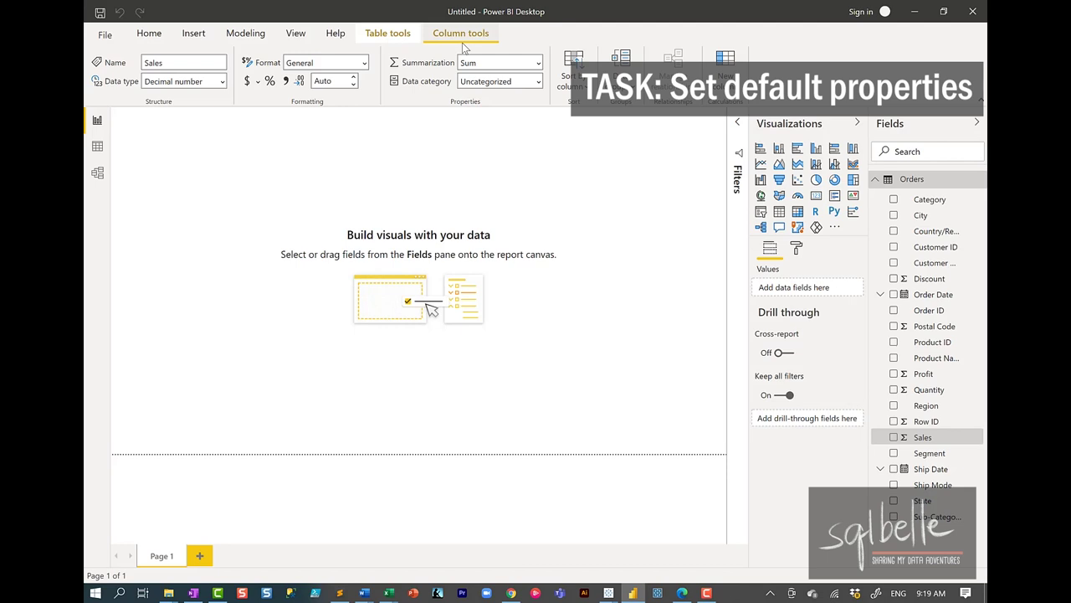
{"action": "left_click", "coordinate": [364, 62]}
{"action": "left_click", "coordinate": [349, 99]}
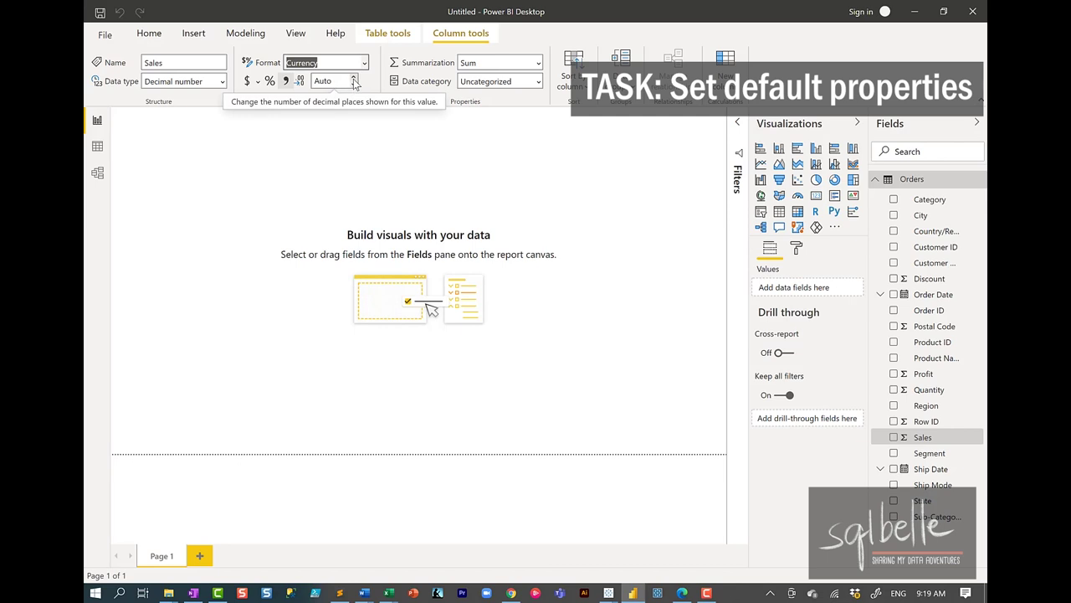
{"action": "left_click", "coordinate": [354, 83]}
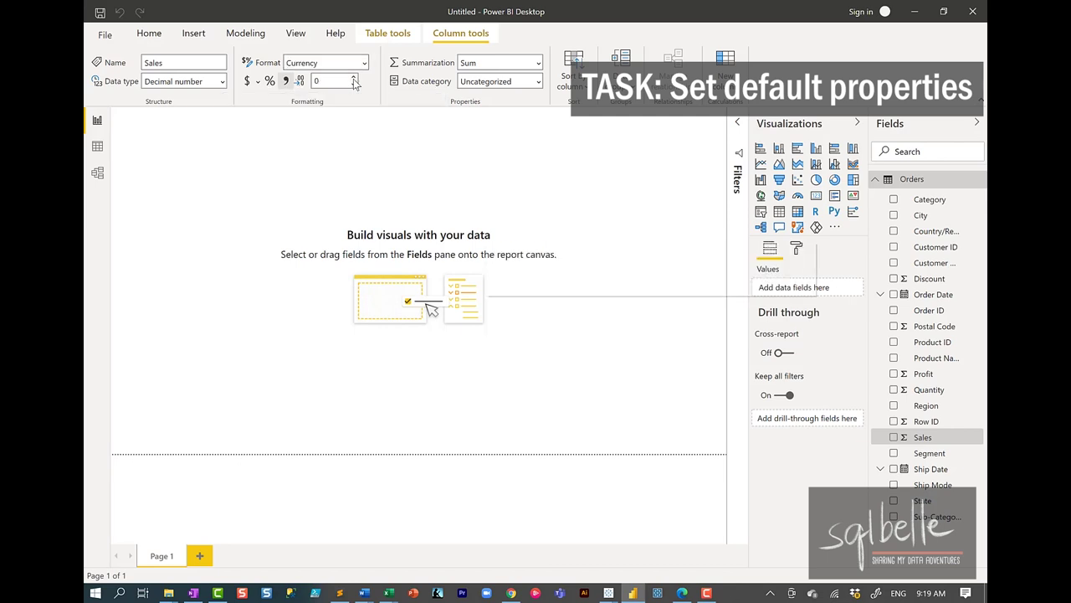
{"action": "left_click", "coordinate": [539, 64]}
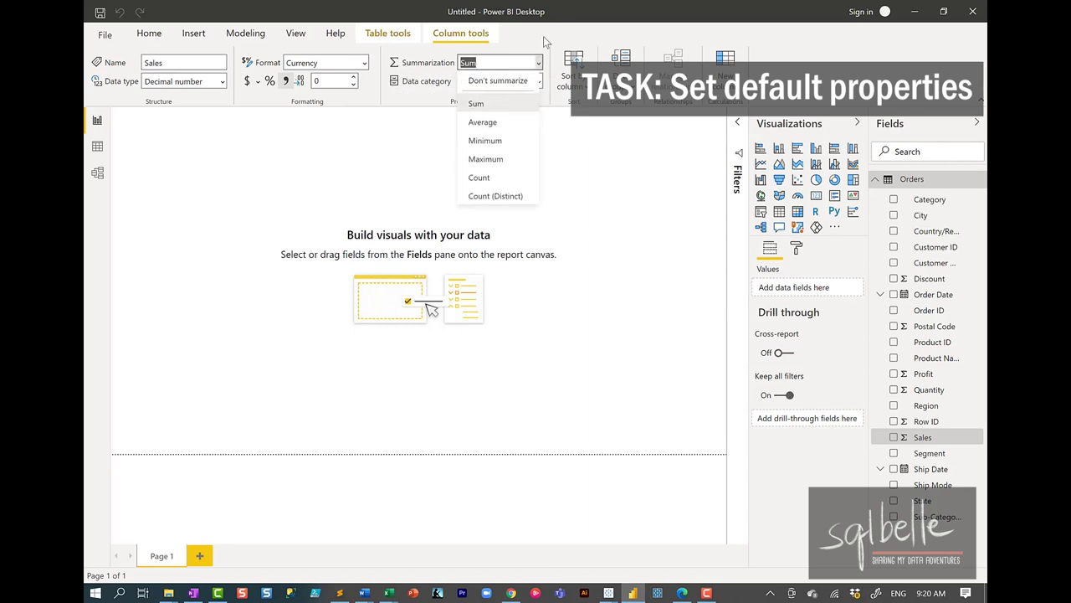
{"action": "left_click", "coordinate": [542, 59]}
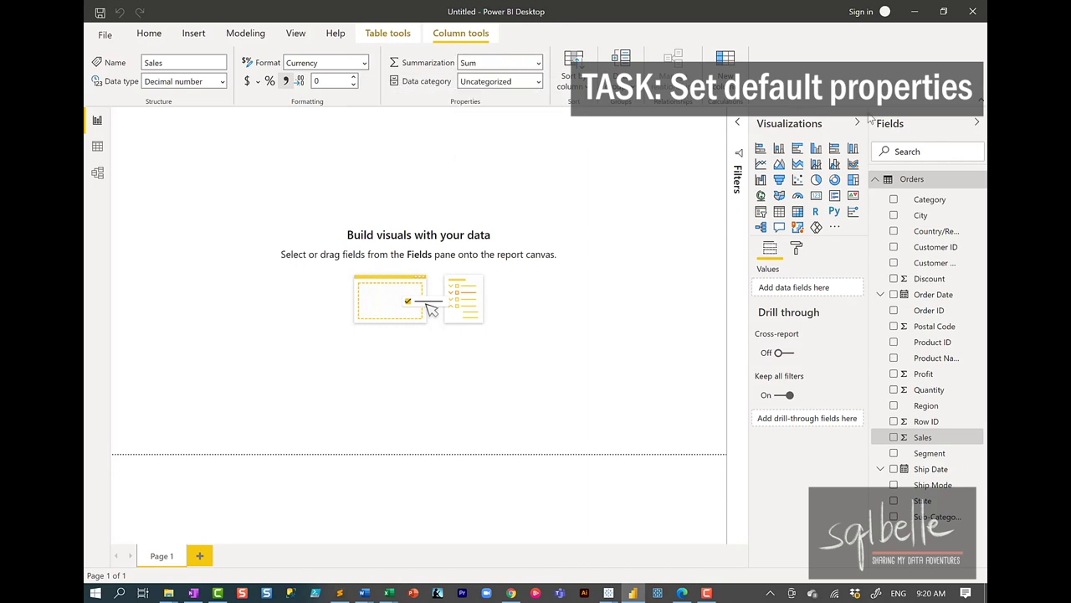
Open the display format choices for the Profit column.
{"action": "right_click", "coordinate": [924, 374]}
{"action": "left_click", "coordinate": [924, 374]}
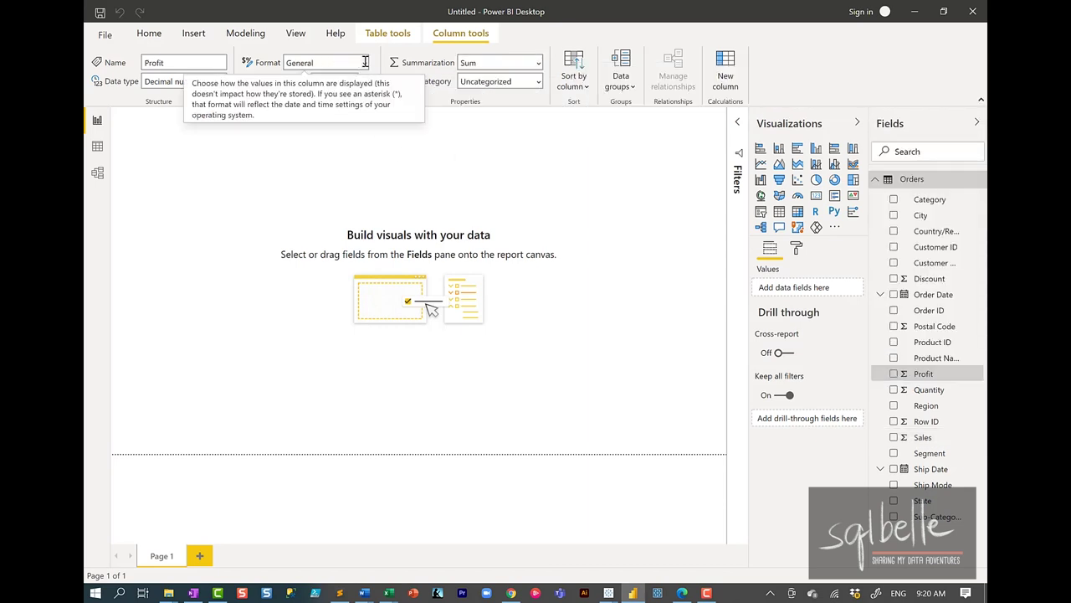
{"action": "left_click", "coordinate": [365, 64]}
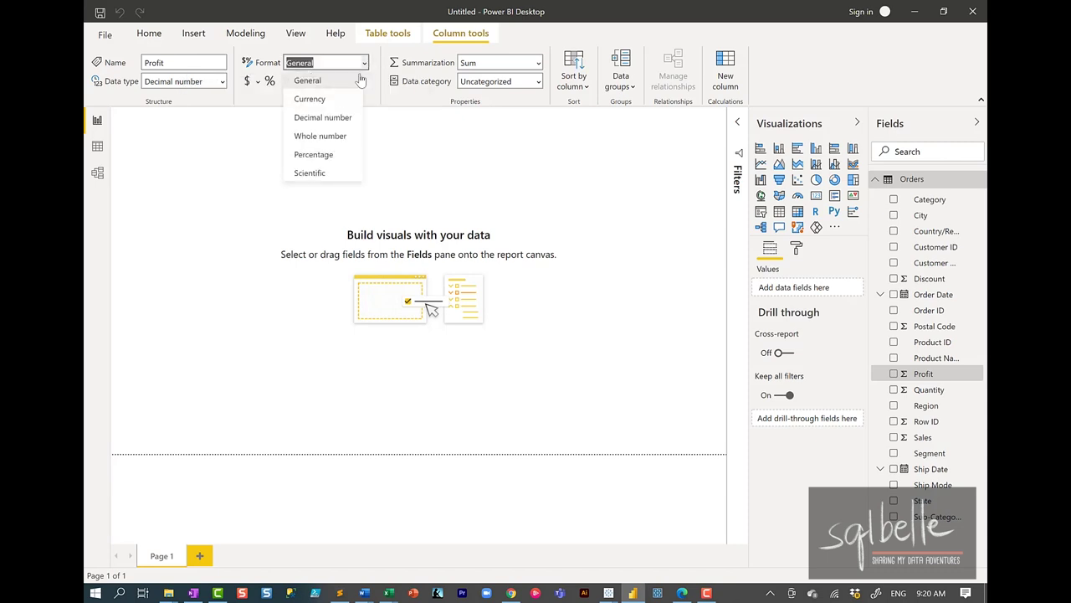
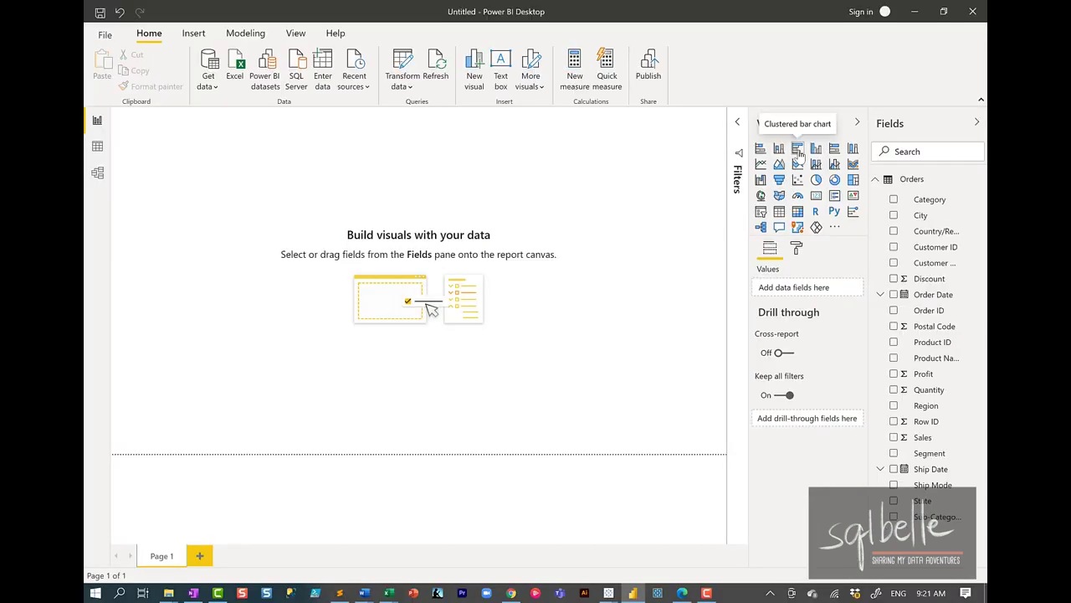
Add a clustered bar chart to the report page and enlarge it down to the page's lower edge.
{"action": "left_click", "coordinate": [615, 206]}
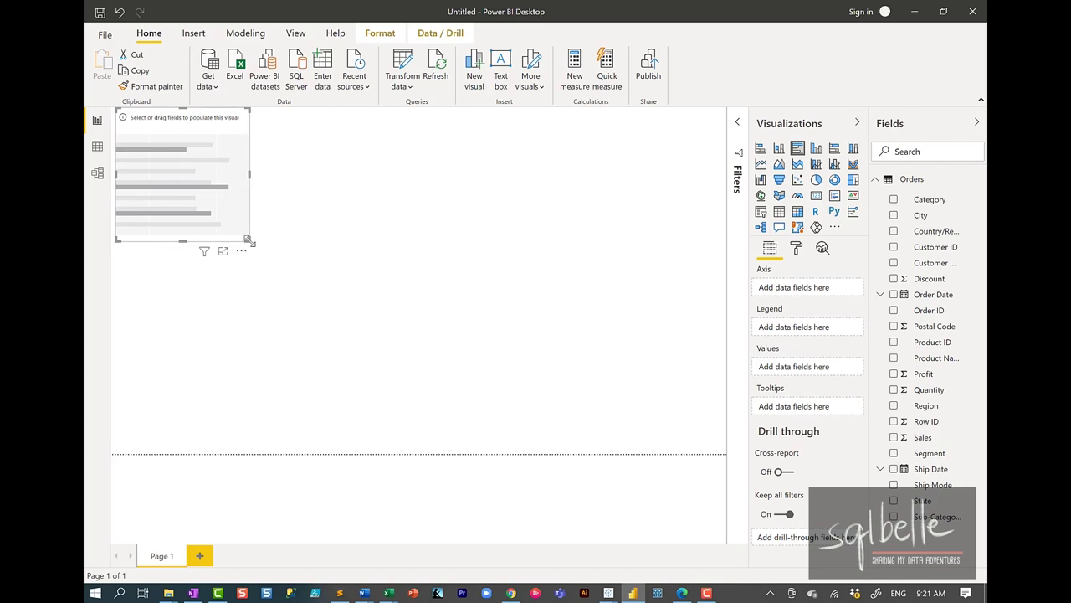
{"action": "left_click_drag", "start_coordinate": [248, 240], "coordinate": [512, 427]}
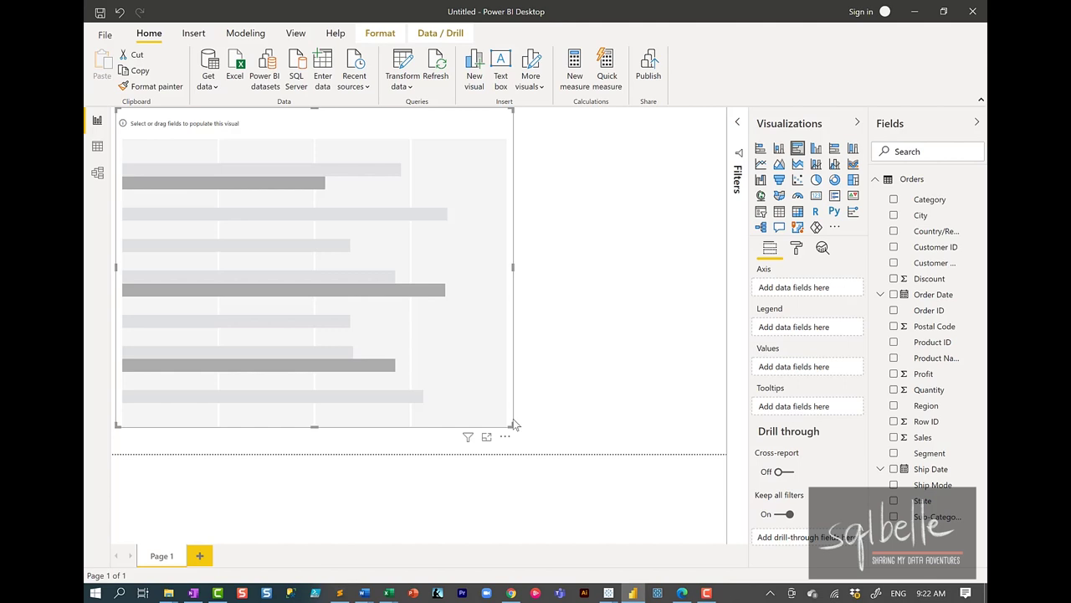
{"action": "left_click_drag", "start_coordinate": [513, 425], "coordinate": [605, 453]}
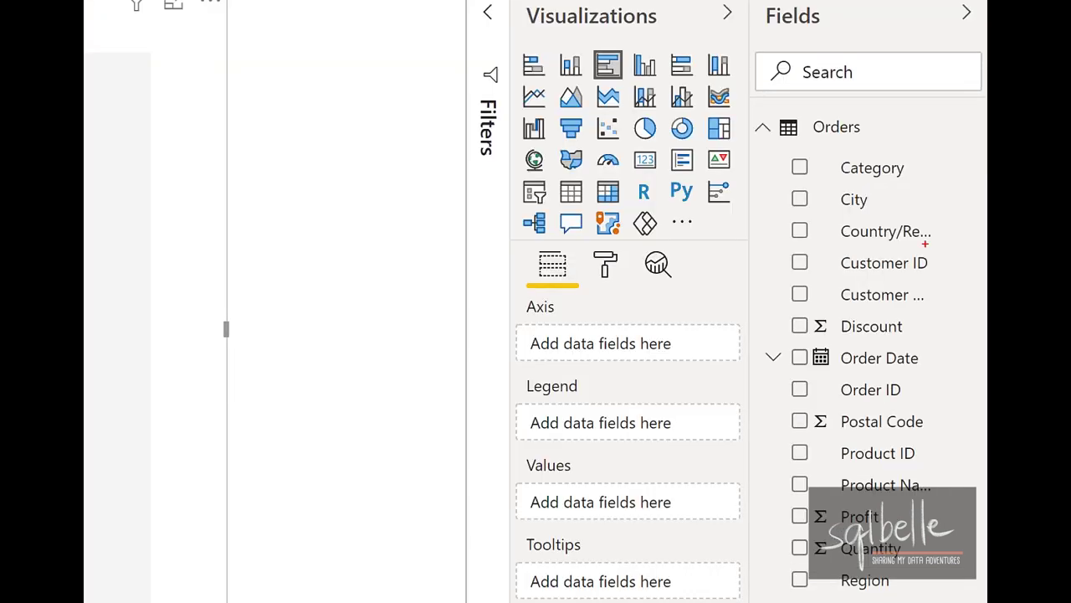
{"action": "mouse_move", "coordinate": [636, 296]}
{"action": "left_mouse_down"}
{"action": "mouse_move", "coordinate": [560, 298]}
{"action": "mouse_move", "coordinate": [538, 360]}
{"action": "mouse_move", "coordinate": [663, 364]}
{"action": "mouse_move", "coordinate": [611, 295]}
{"action": "left_mouse_up"}
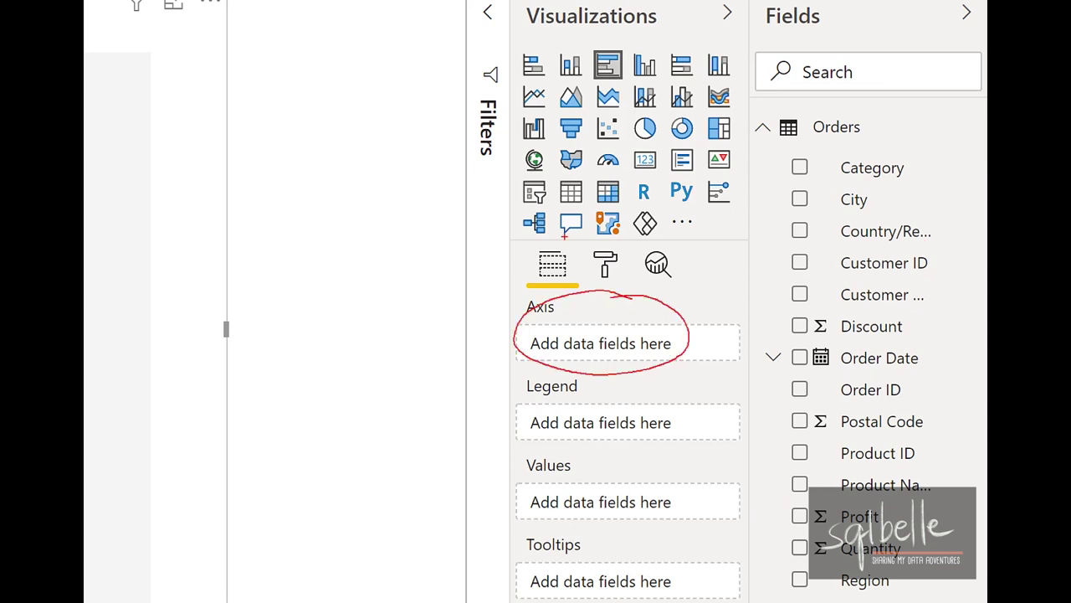
{"action": "mouse_move", "coordinate": [659, 470]}
{"action": "left_mouse_down"}
{"action": "mouse_move", "coordinate": [517, 492]}
{"action": "mouse_move", "coordinate": [713, 495]}
{"action": "mouse_move", "coordinate": [666, 460]}
{"action": "left_mouse_up"}
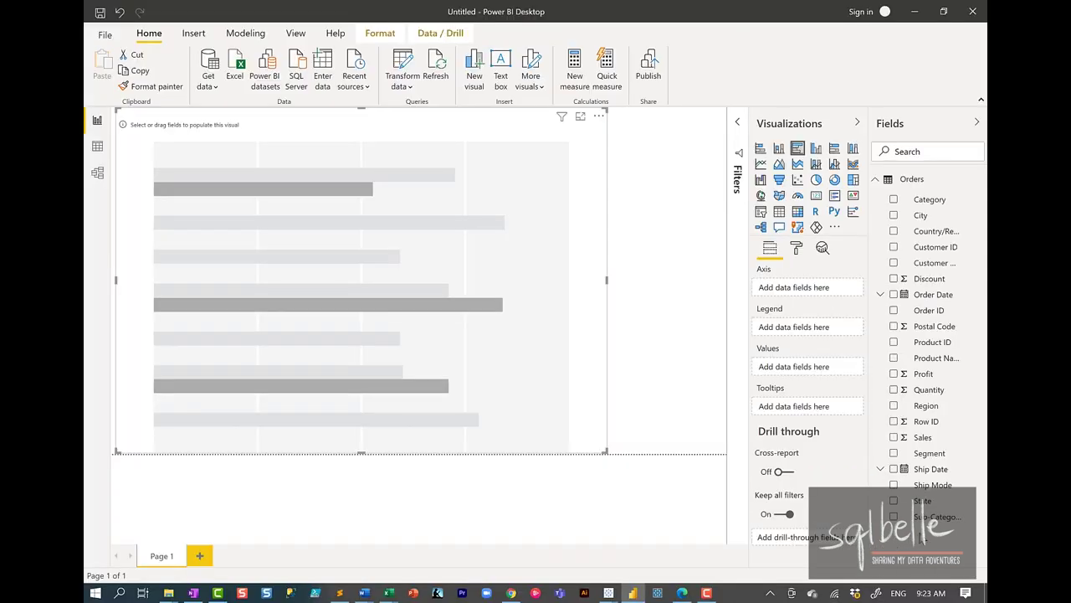
Assign Sub-Category to the bar chart's axis and Sales to its values.
{"action": "left_click_drag", "start_coordinate": [933, 516], "coordinate": [810, 292]}
{"action": "left_click_drag", "start_coordinate": [920, 437], "coordinate": [808, 374]}
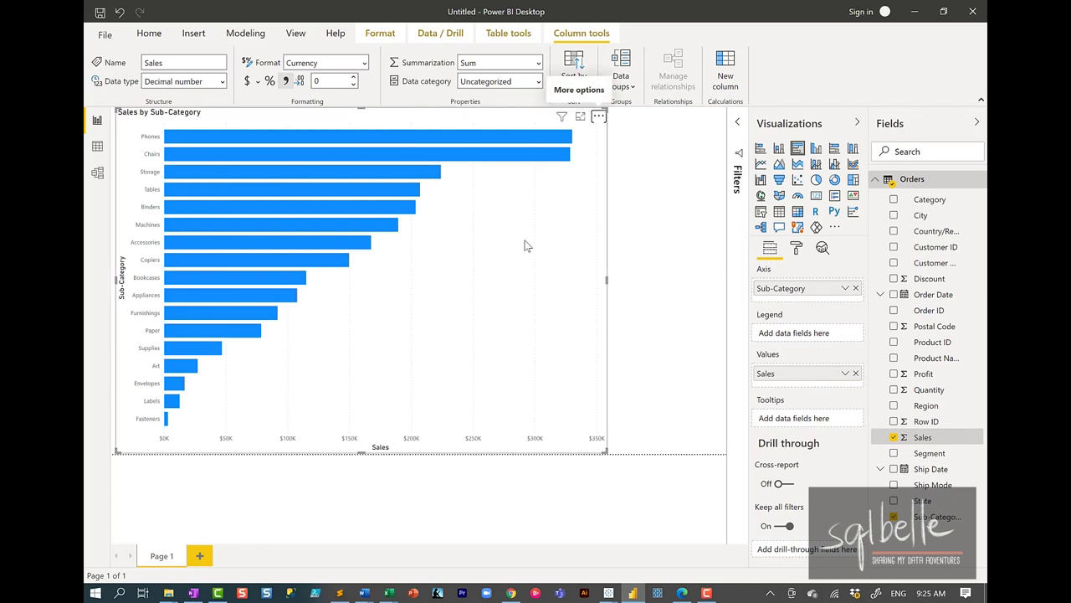
Sort the chart's bars in ascending order of Sales and return them to descending order.
{"action": "left_click", "coordinate": [599, 117]}
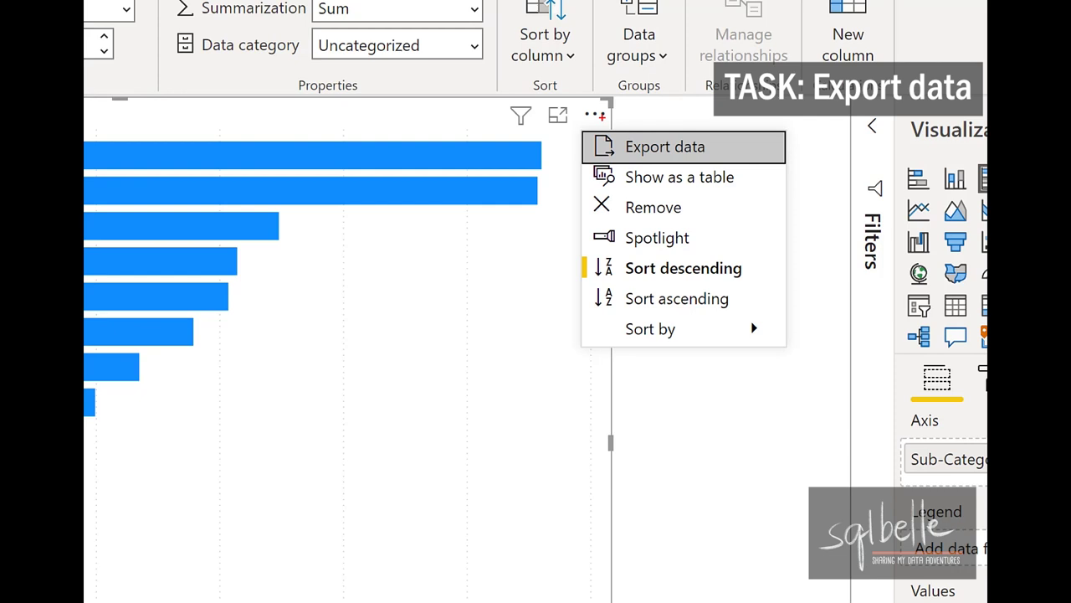
{"action": "mouse_move", "coordinate": [686, 122]}
{"action": "left_mouse_down"}
{"action": "mouse_move", "coordinate": [620, 128]}
{"action": "mouse_move", "coordinate": [616, 158]}
{"action": "mouse_move", "coordinate": [713, 129]}
{"action": "left_mouse_up"}
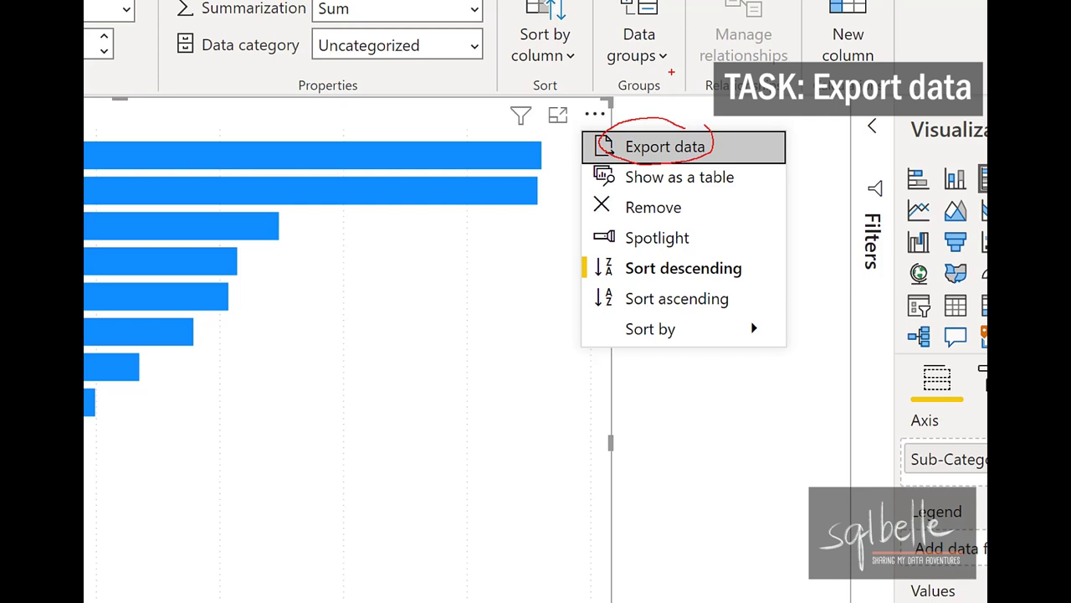
{"action": "mouse_move", "coordinate": [629, 161]}
{"action": "left_mouse_down"}
{"action": "mouse_move", "coordinate": [571, 184]}
{"action": "mouse_move", "coordinate": [775, 171]}
{"action": "mouse_move", "coordinate": [662, 151]}
{"action": "mouse_move", "coordinate": [691, 145]}
{"action": "left_mouse_up"}
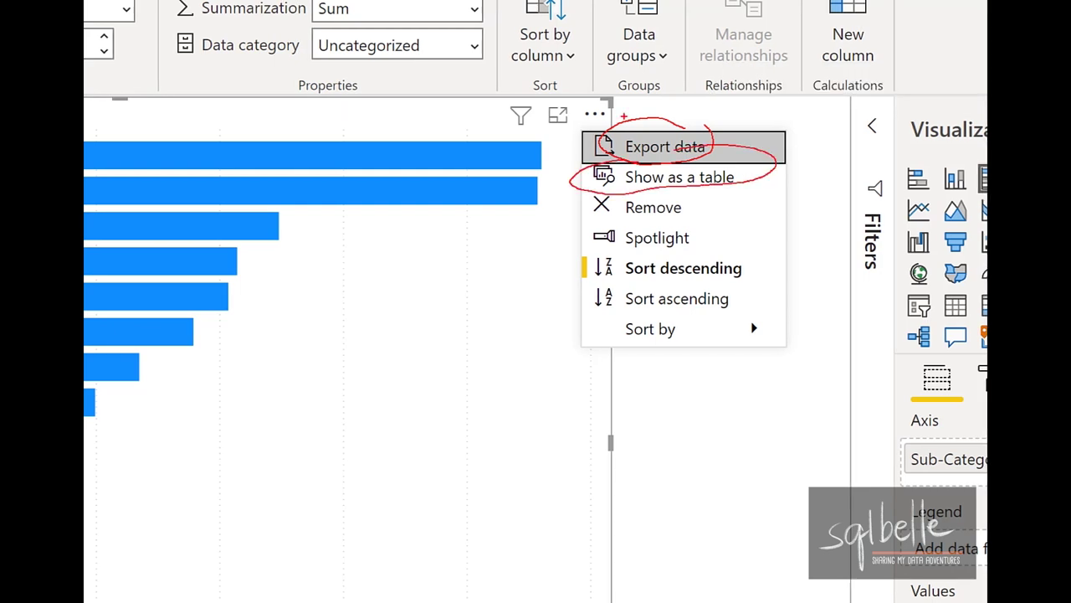
{"action": "mouse_move", "coordinate": [710, 223]}
{"action": "left_mouse_down"}
{"action": "mouse_move", "coordinate": [633, 215]}
{"action": "mouse_move", "coordinate": [718, 243]}
{"action": "mouse_move", "coordinate": [711, 219]}
{"action": "left_mouse_up"}
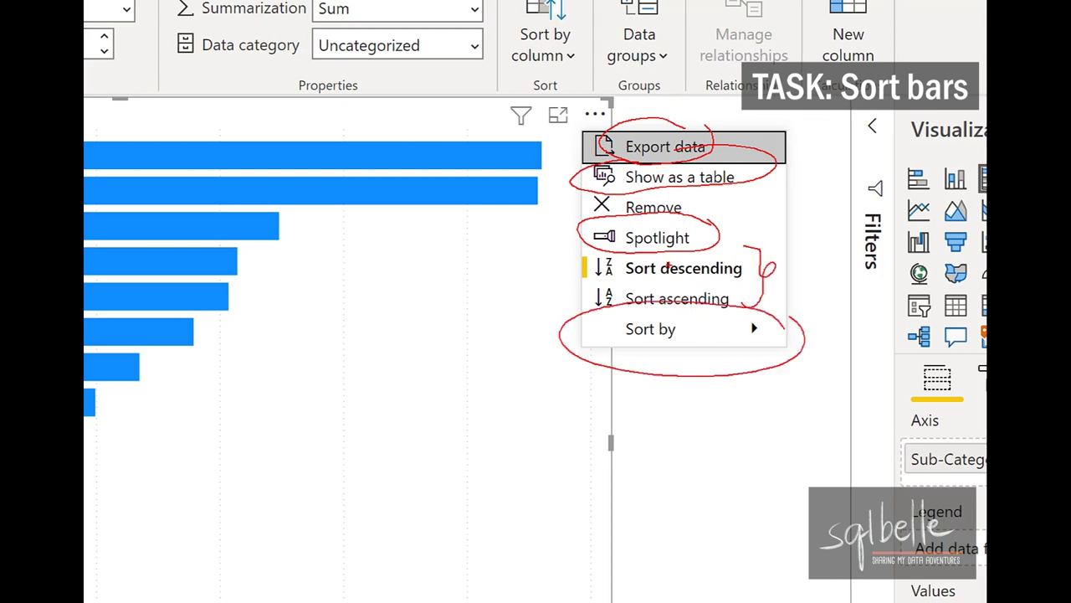
{"action": "mouse_move", "coordinate": [642, 222]}
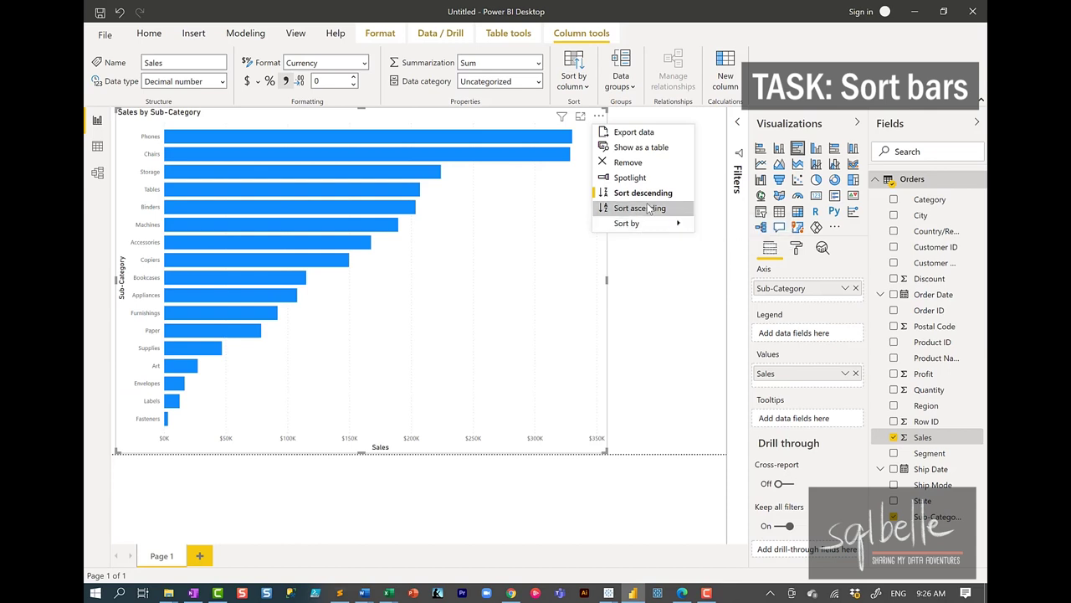
{"action": "left_click", "coordinate": [645, 209]}
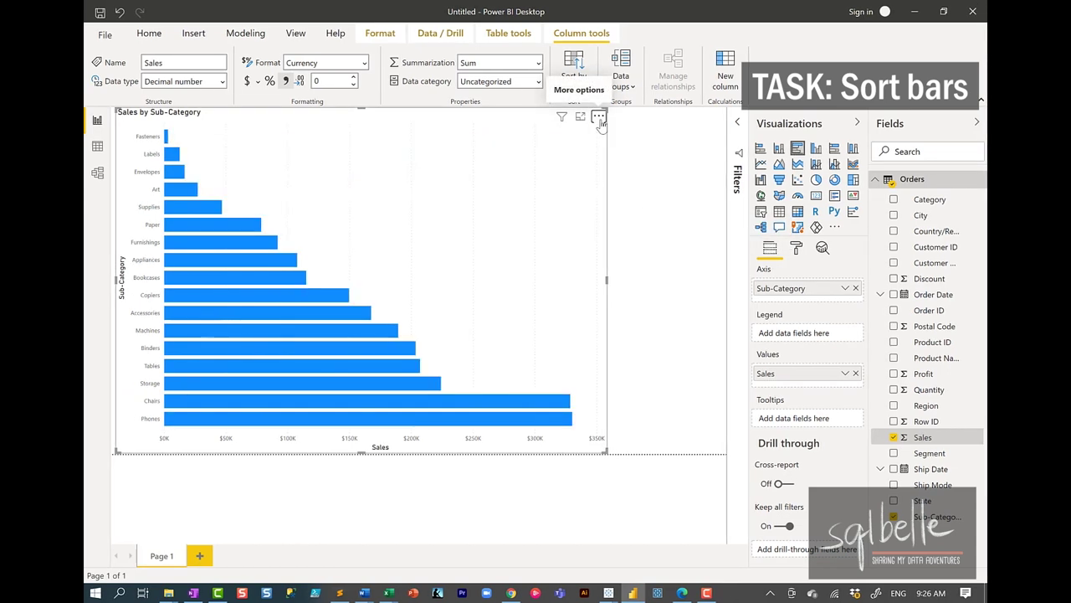
{"action": "left_click", "coordinate": [599, 116]}
{"action": "left_click", "coordinate": [627, 192]}
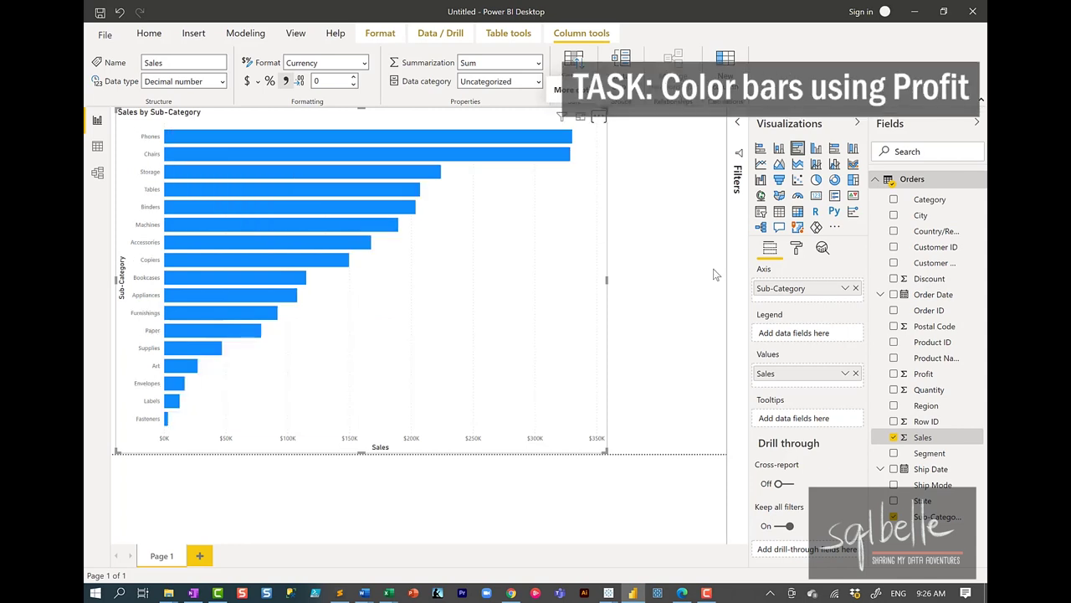
{"action": "left_click", "coordinate": [674, 260]}
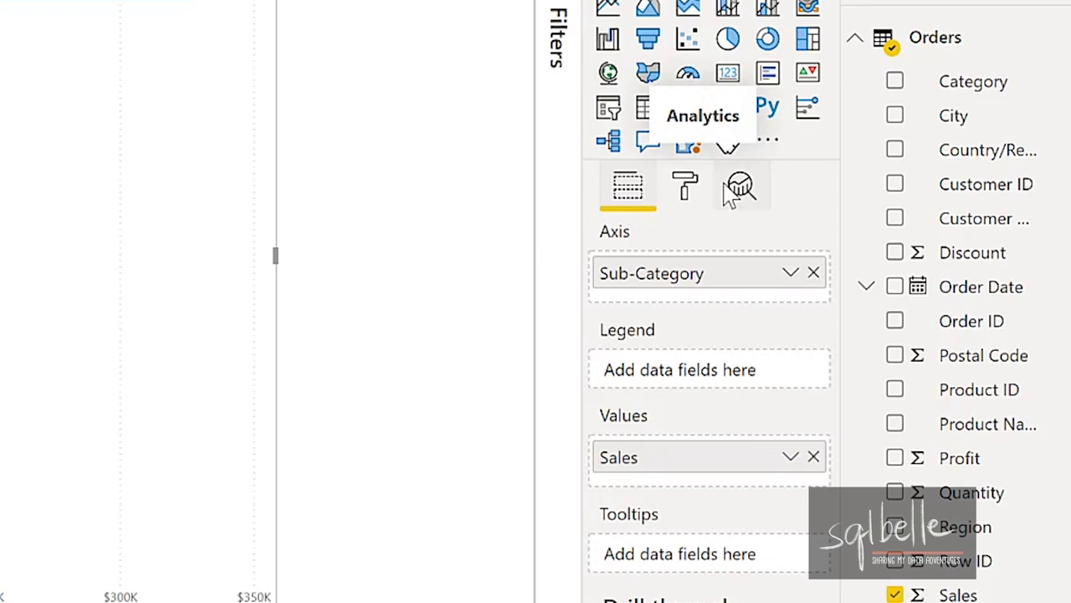
Open the Data colors formatting options of the bar chart.
{"action": "left_click", "coordinate": [685, 189]}
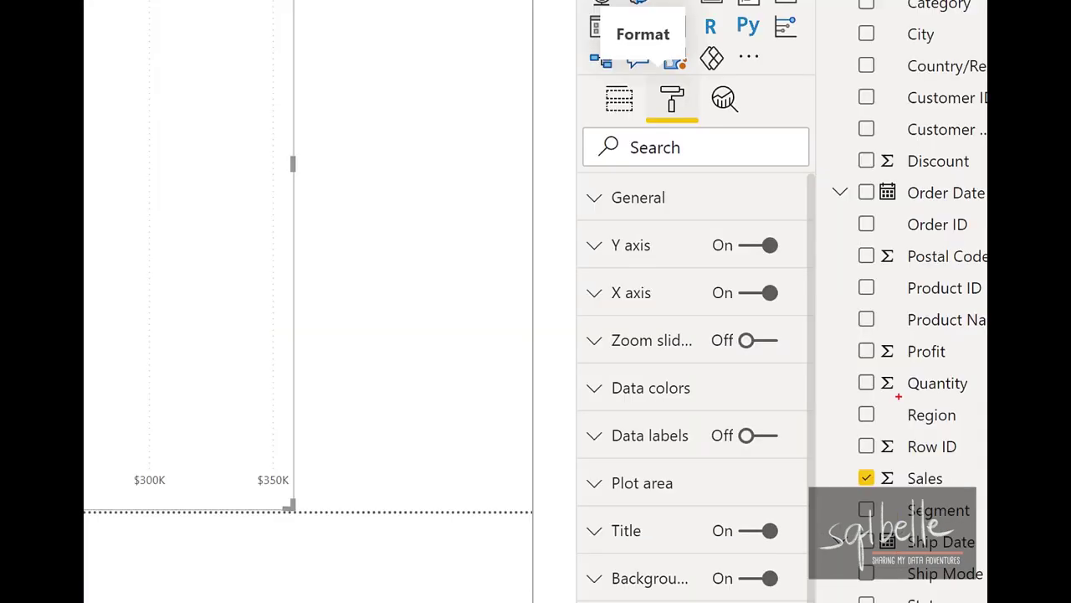
{"action": "mouse_move", "coordinate": [522, 338]}
{"action": "left_mouse_down"}
{"action": "mouse_move", "coordinate": [497, 448]}
{"action": "mouse_move", "coordinate": [547, 477]}
{"action": "left_mouse_up"}
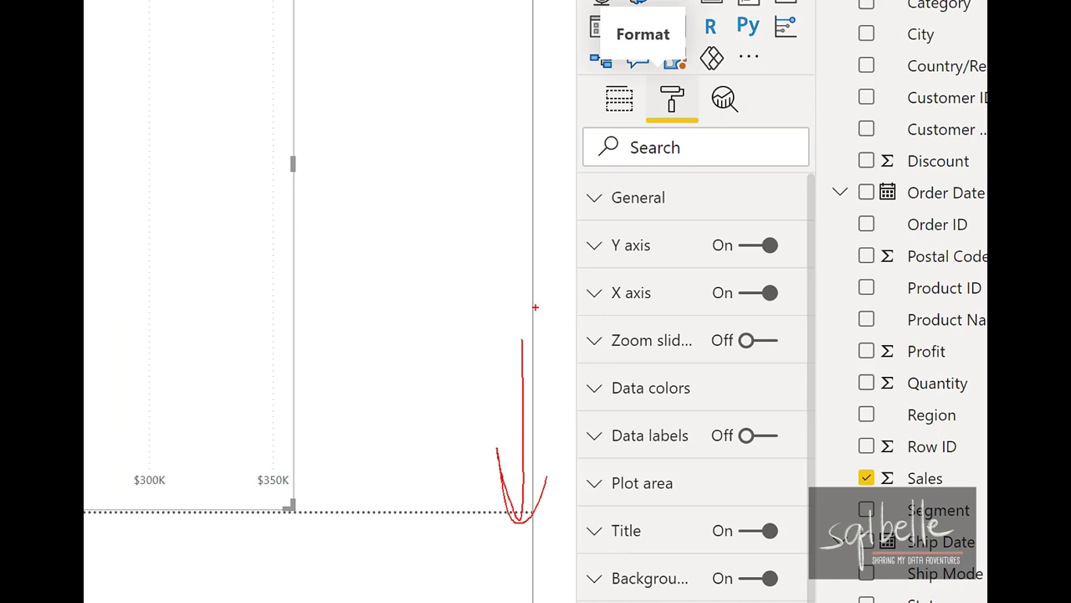
{"action": "mouse_move", "coordinate": [707, 366]}
{"action": "left_mouse_down"}
{"action": "mouse_move", "coordinate": [620, 413]}
{"action": "mouse_move", "coordinate": [703, 363]}
{"action": "left_mouse_up"}
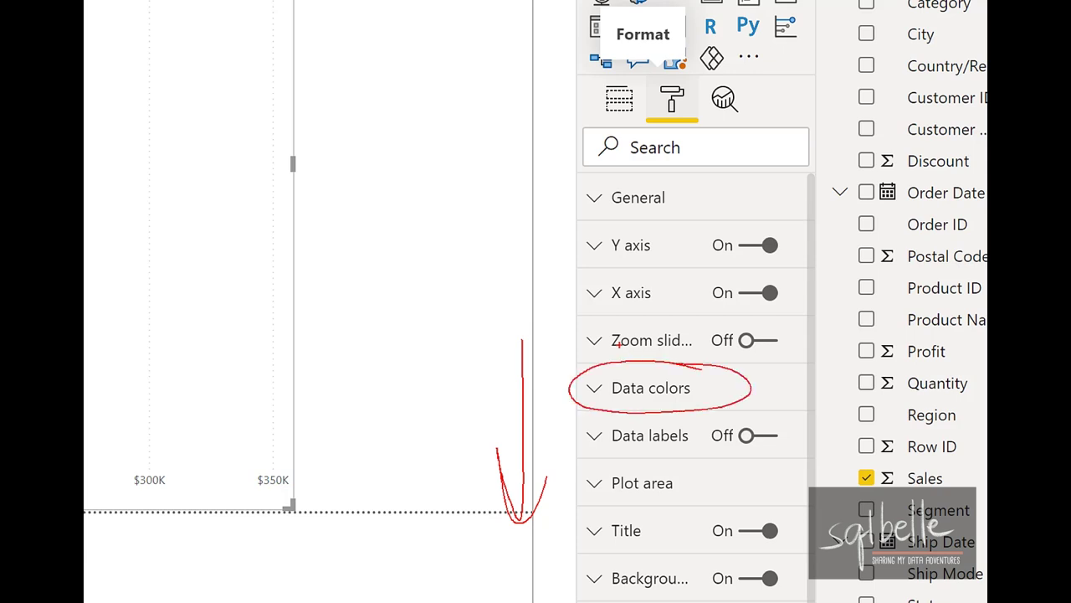
{"action": "key", "text": "Escape"}
{"action": "left_click", "coordinate": [815, 397]}
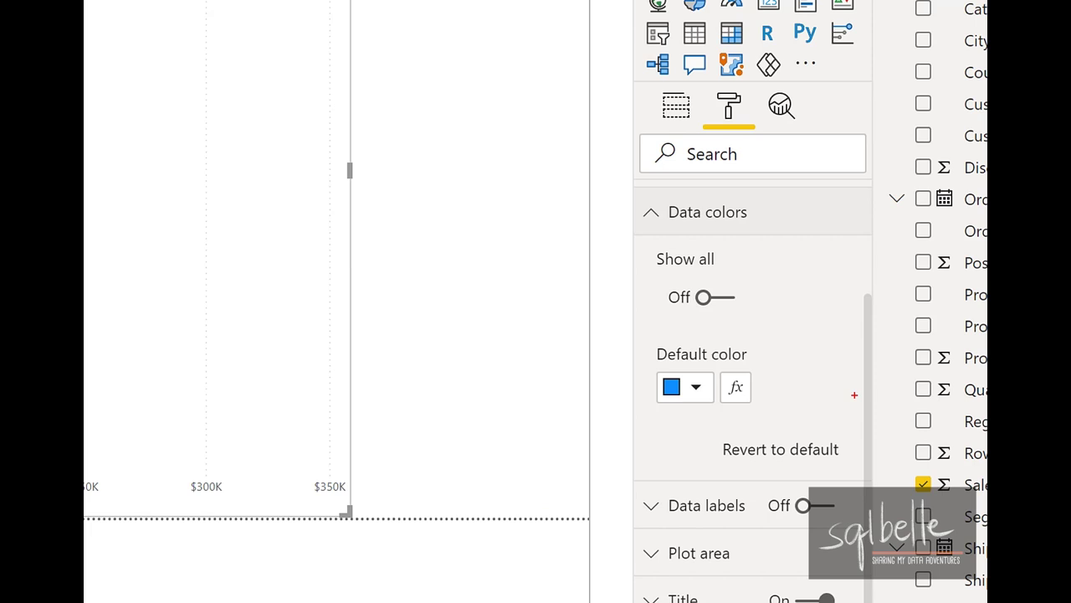
Turn on Show all to list a separate color for each sub-category, and turn it off again.
{"action": "mouse_move", "coordinate": [760, 257]}
{"action": "left_mouse_down"}
{"action": "mouse_move", "coordinate": [626, 303]}
{"action": "mouse_move", "coordinate": [784, 247]}
{"action": "left_mouse_up"}
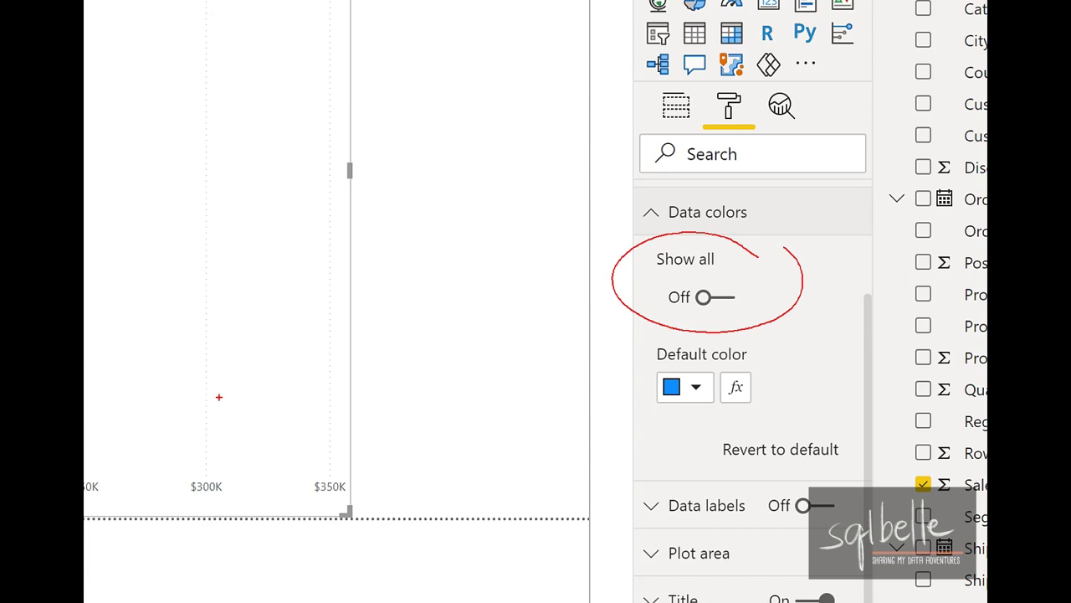
{"action": "key", "text": "Escape"}
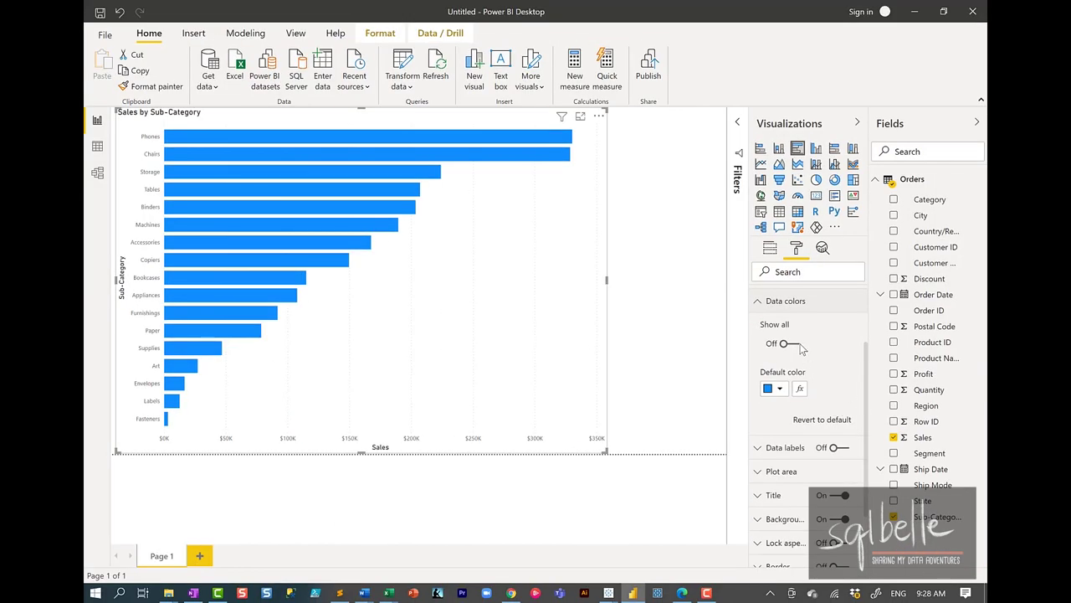
{"action": "left_click", "coordinate": [783, 344]}
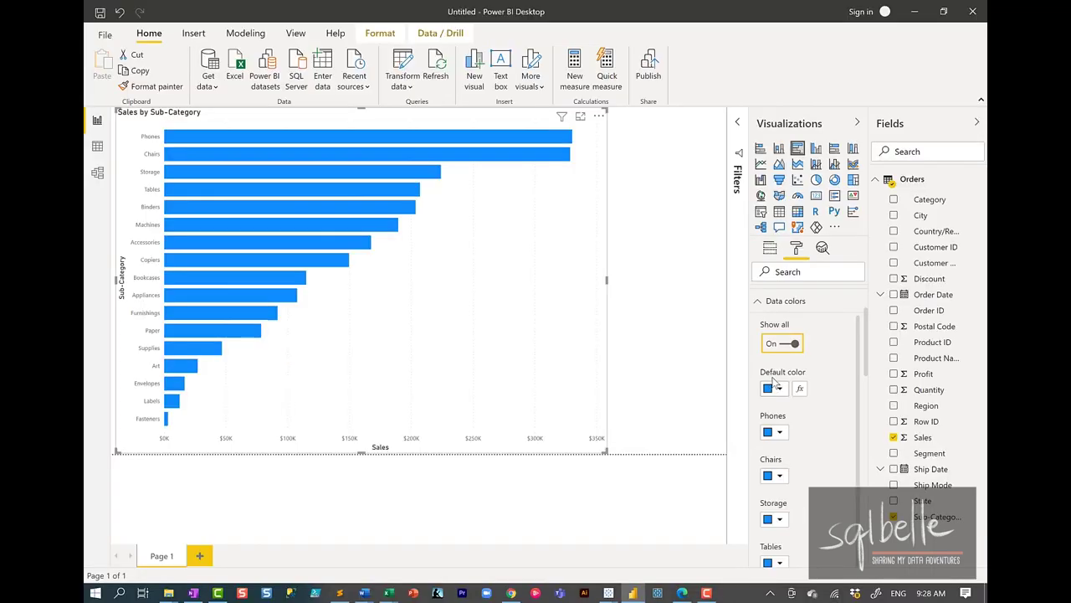
{"action": "left_click", "coordinate": [782, 344]}
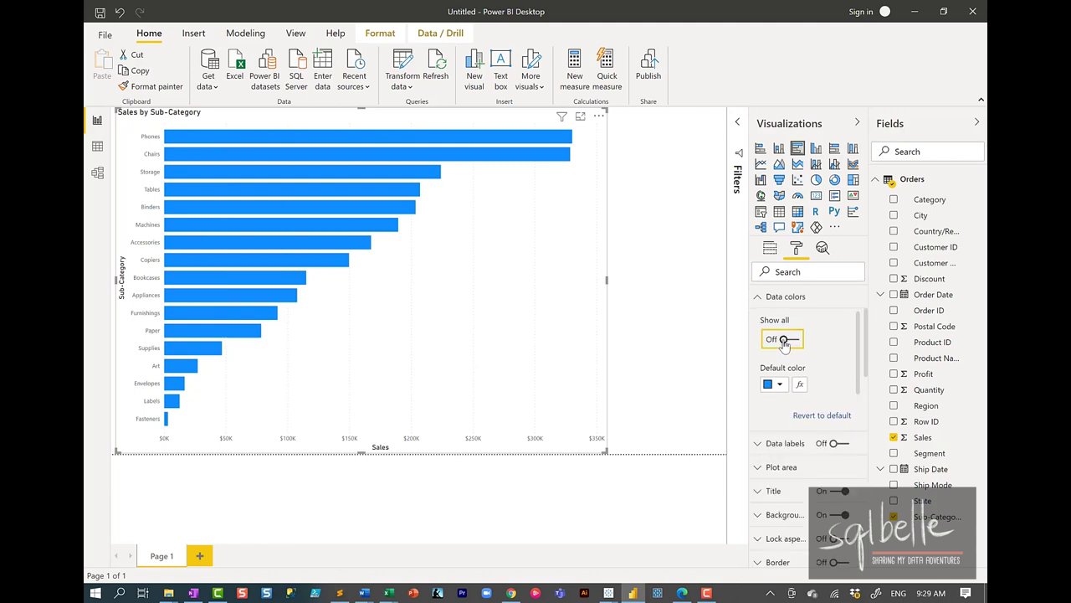
Set the bars' default color to a conditional color scale based on the Sum of Profit.
{"action": "left_click", "coordinate": [800, 391]}
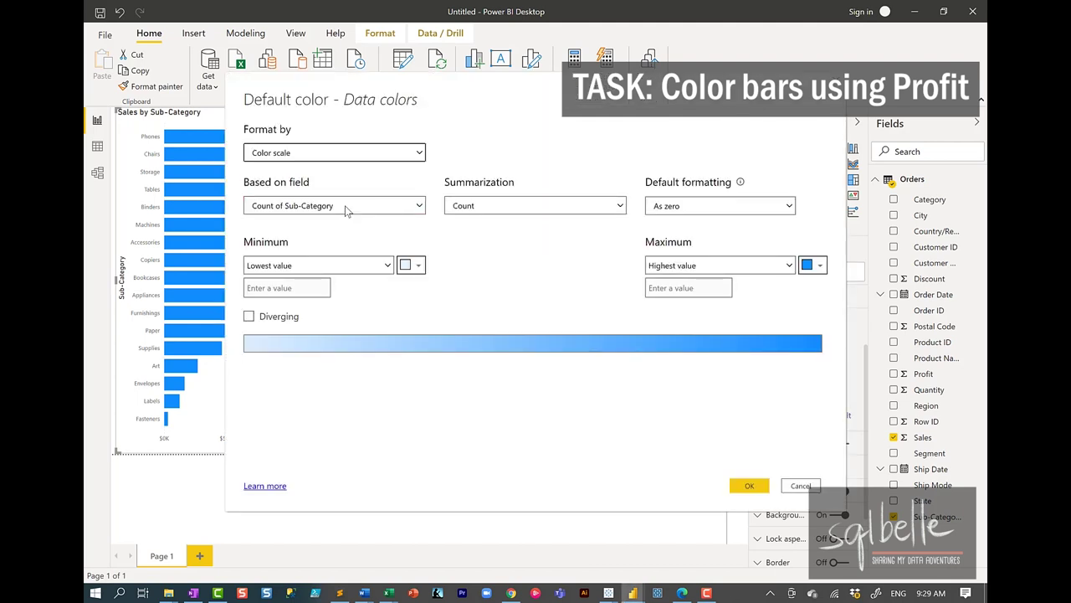
{"action": "left_click", "coordinate": [346, 207]}
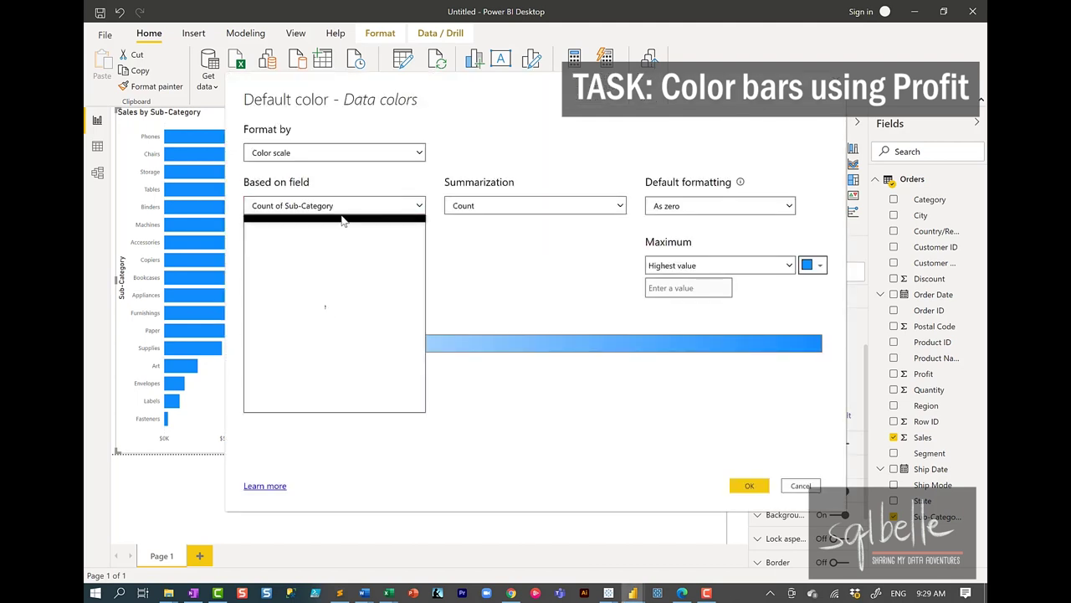
{"action": "type", "text": "profit"}
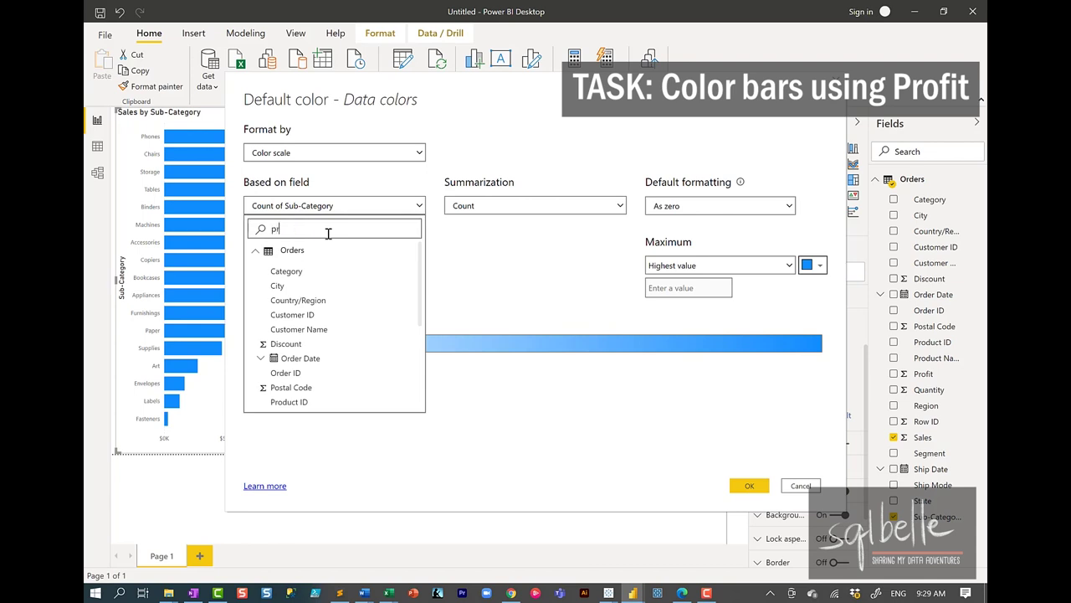
{"action": "left_click", "coordinate": [281, 271]}
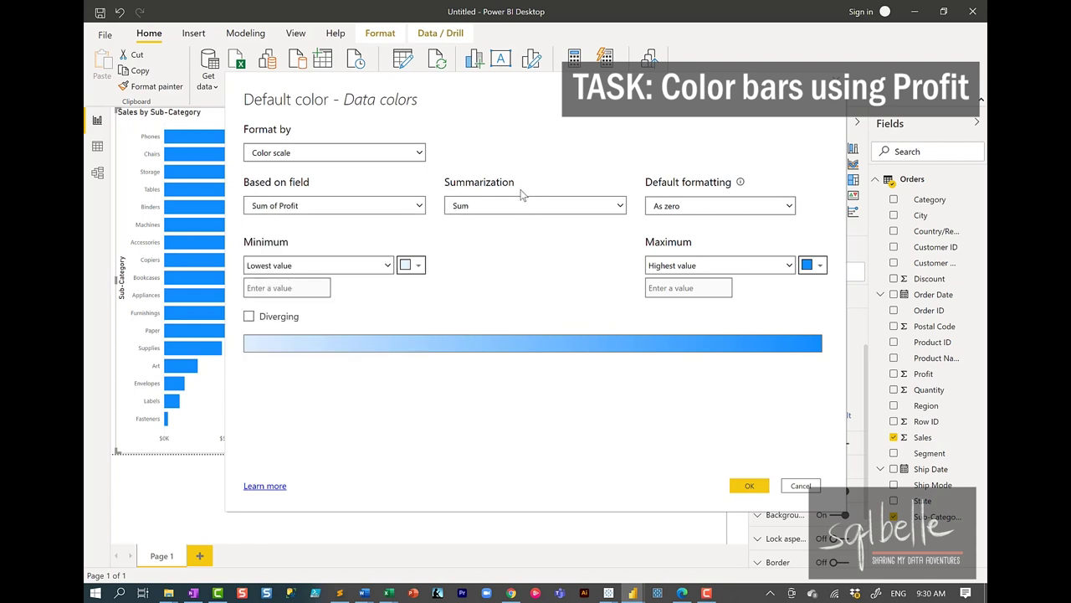
Make the color scale diverging with orange for the lowest value, light gray for the middle and dark blue for the highest, and apply it.
{"action": "left_click", "coordinate": [248, 317]}
{"action": "left_click", "coordinate": [409, 270]}
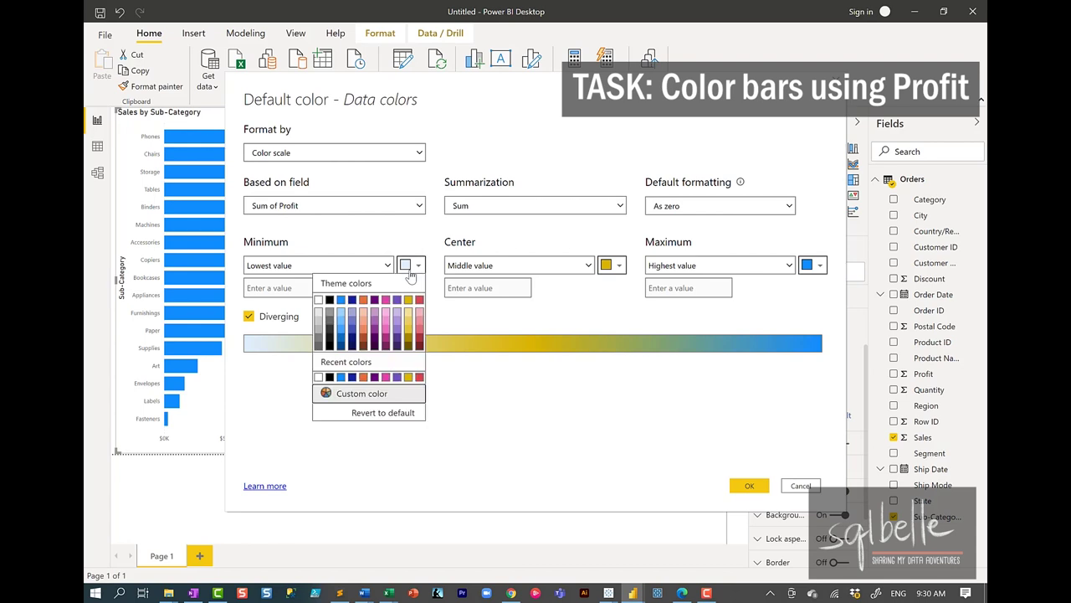
{"action": "left_click", "coordinate": [363, 334]}
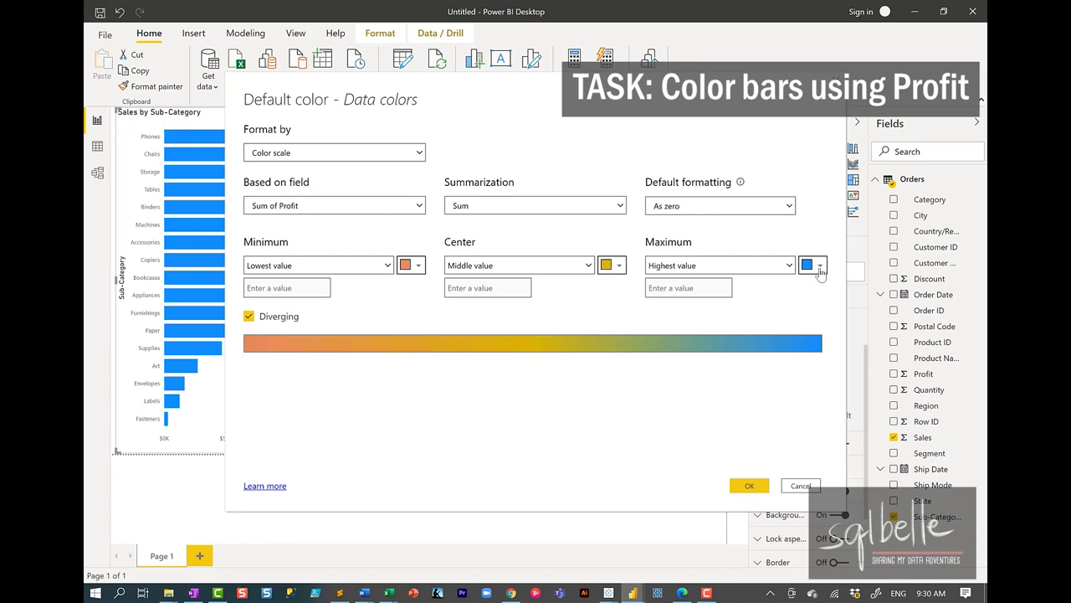
{"action": "left_click", "coordinate": [821, 265]}
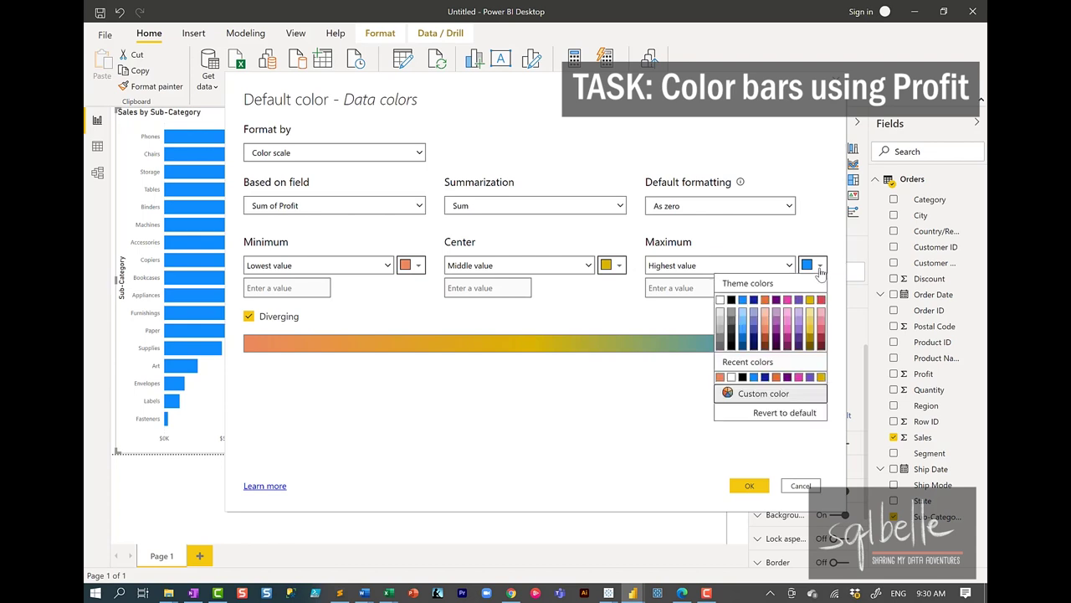
{"action": "left_click", "coordinate": [744, 344]}
{"action": "left_click", "coordinate": [620, 265]}
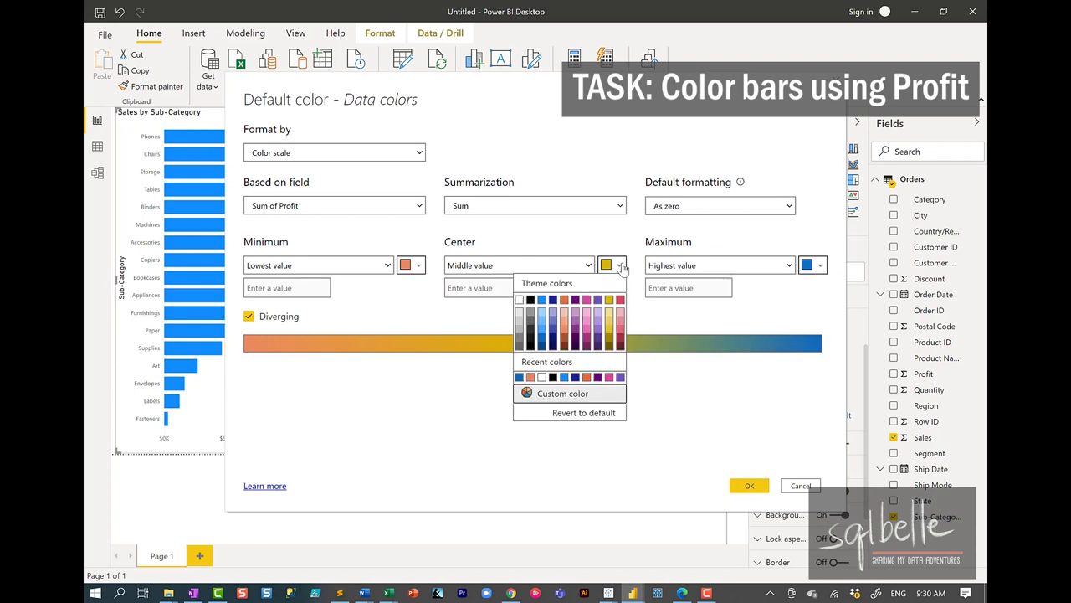
{"action": "left_click", "coordinate": [520, 312]}
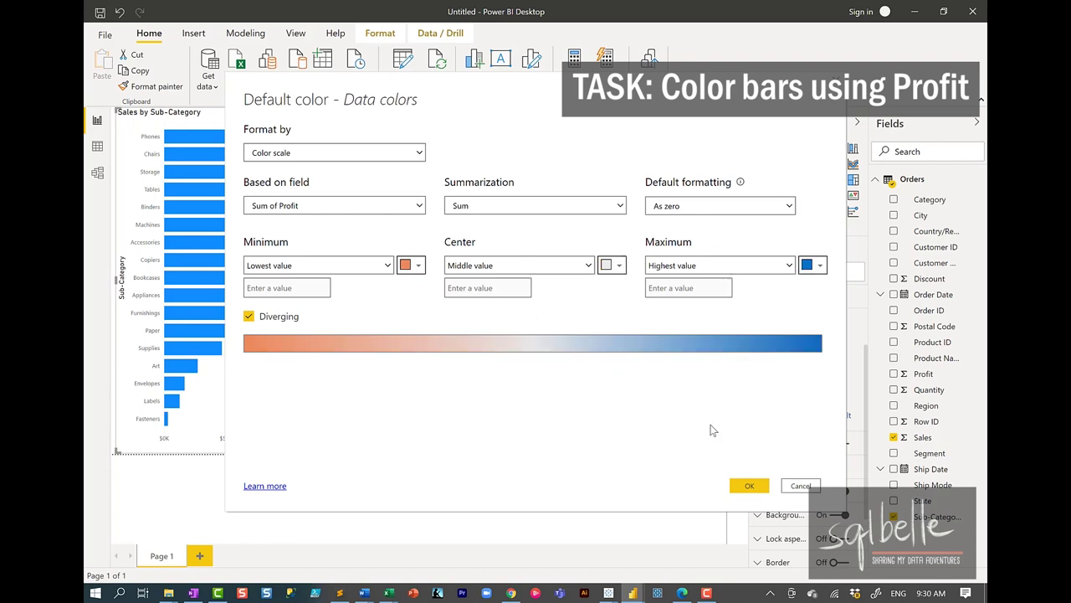
{"action": "left_click", "coordinate": [747, 487]}
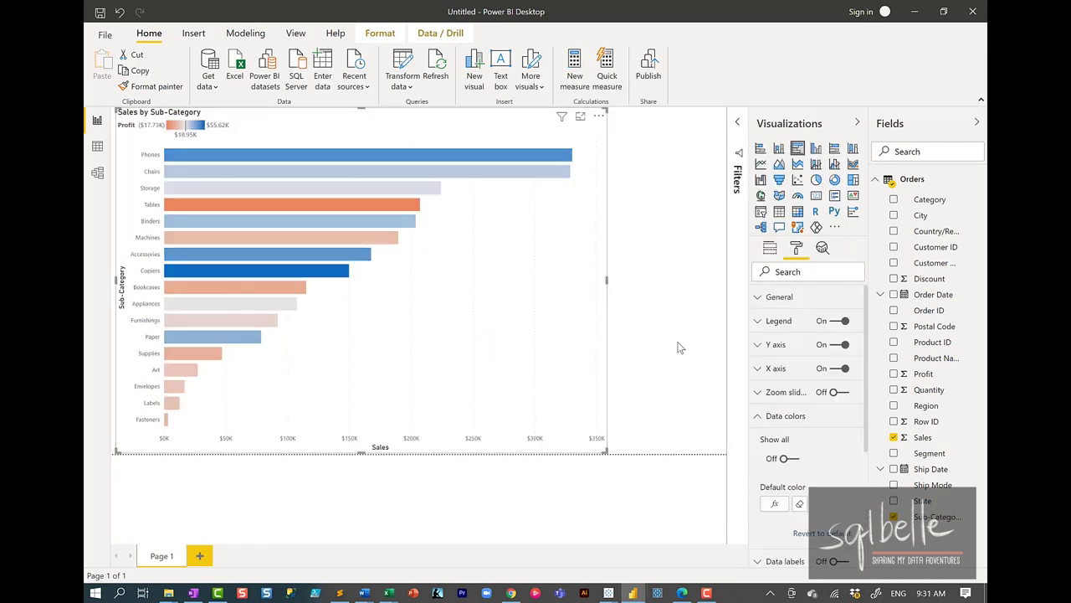
Hide the Profit color legend and show it again.
{"action": "left_click", "coordinate": [834, 326]}
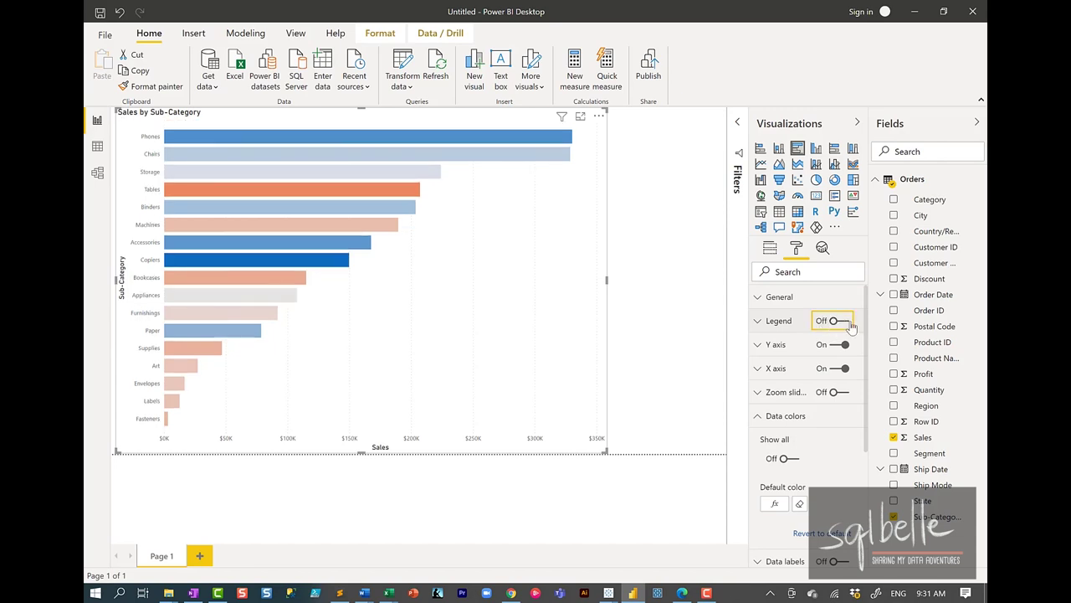
{"action": "left_click", "coordinate": [850, 325]}
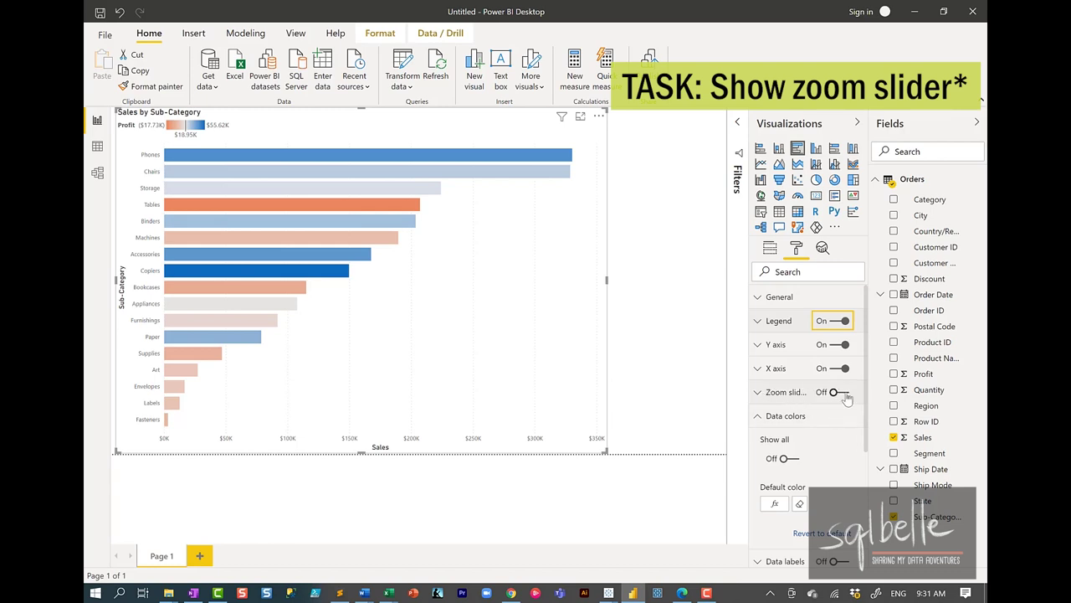
Turn on the zoom slider, try narrowing the Sales axis range from its low end, and turn the slider off.
{"action": "left_click", "coordinate": [841, 394]}
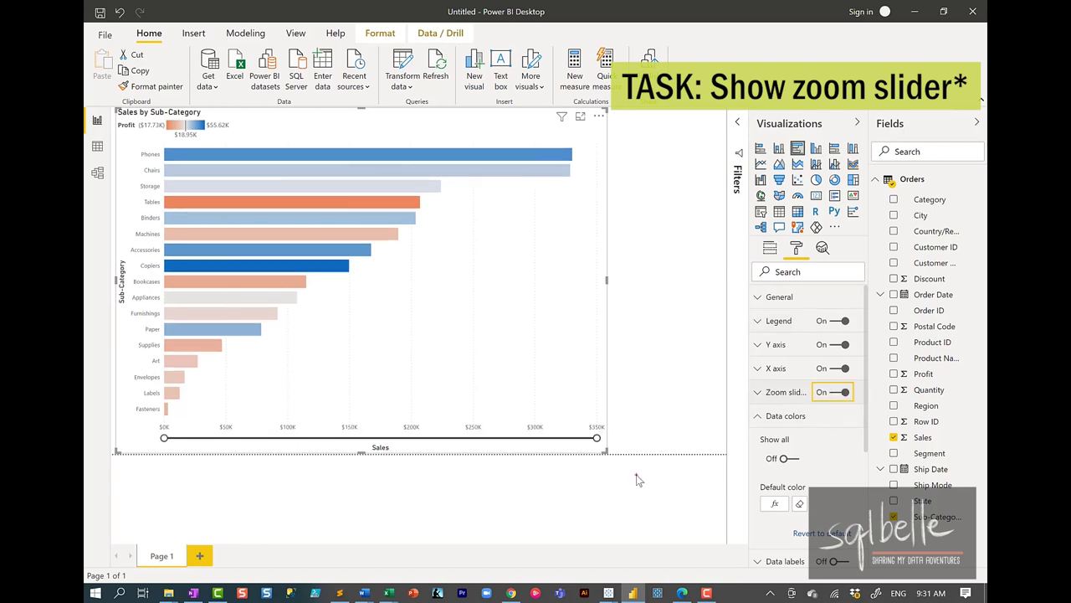
{"action": "mouse_move", "coordinate": [306, 409]}
{"action": "left_mouse_down"}
{"action": "mouse_move", "coordinate": [144, 467]}
{"action": "mouse_move", "coordinate": [653, 423]}
{"action": "mouse_move", "coordinate": [382, 408]}
{"action": "left_mouse_up"}
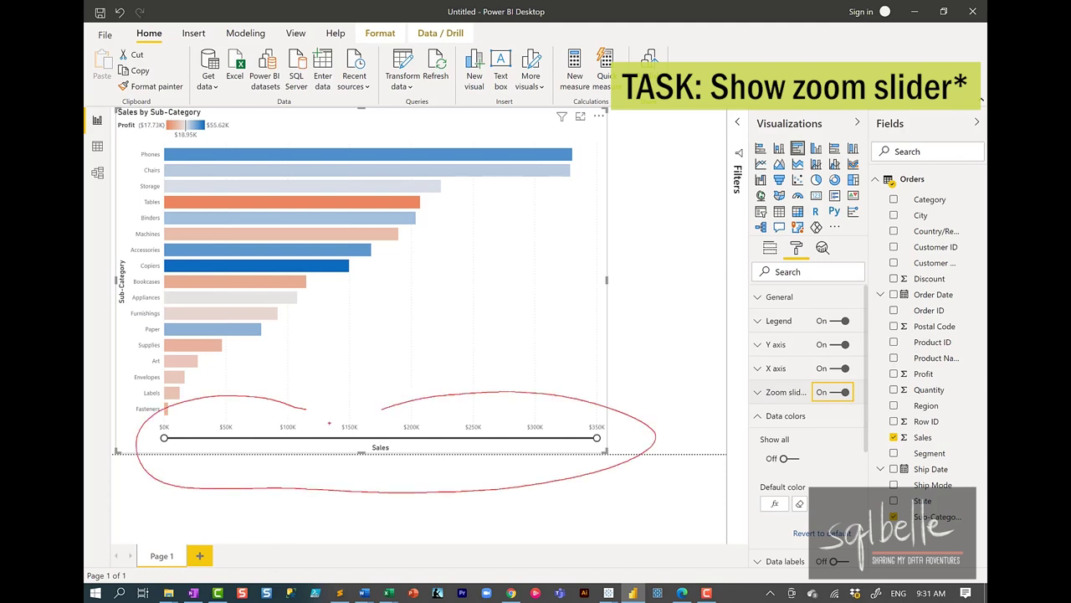
{"action": "key", "text": "Escape"}
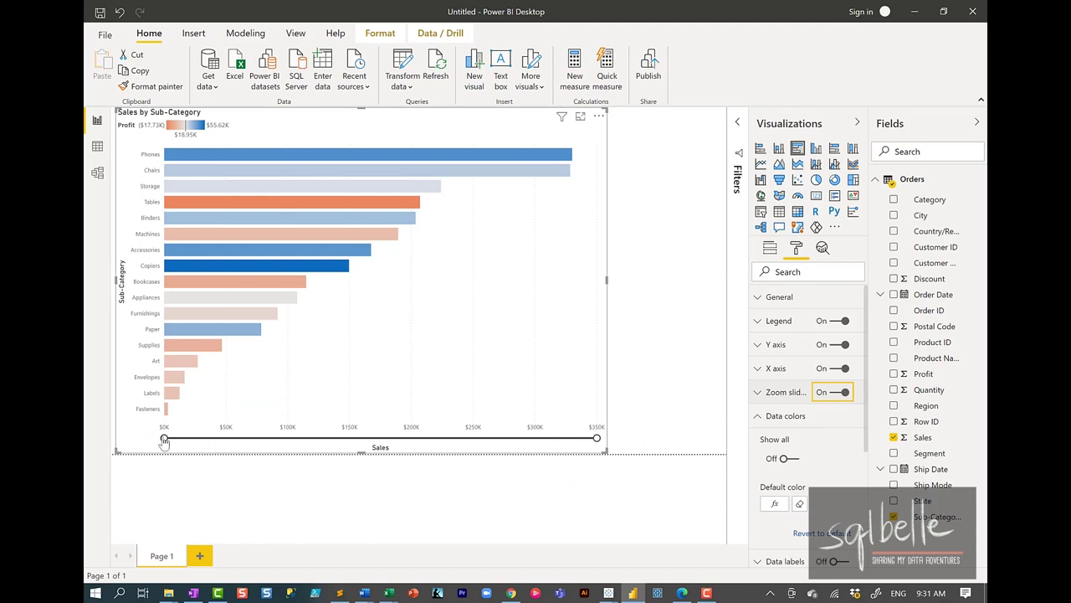
{"action": "mouse_move", "coordinate": [164, 438]}
{"action": "left_mouse_down"}
{"action": "mouse_move", "coordinate": [329, 450]}
{"action": "mouse_move", "coordinate": [426, 443]}
{"action": "mouse_move", "coordinate": [166, 444]}
{"action": "left_mouse_up"}
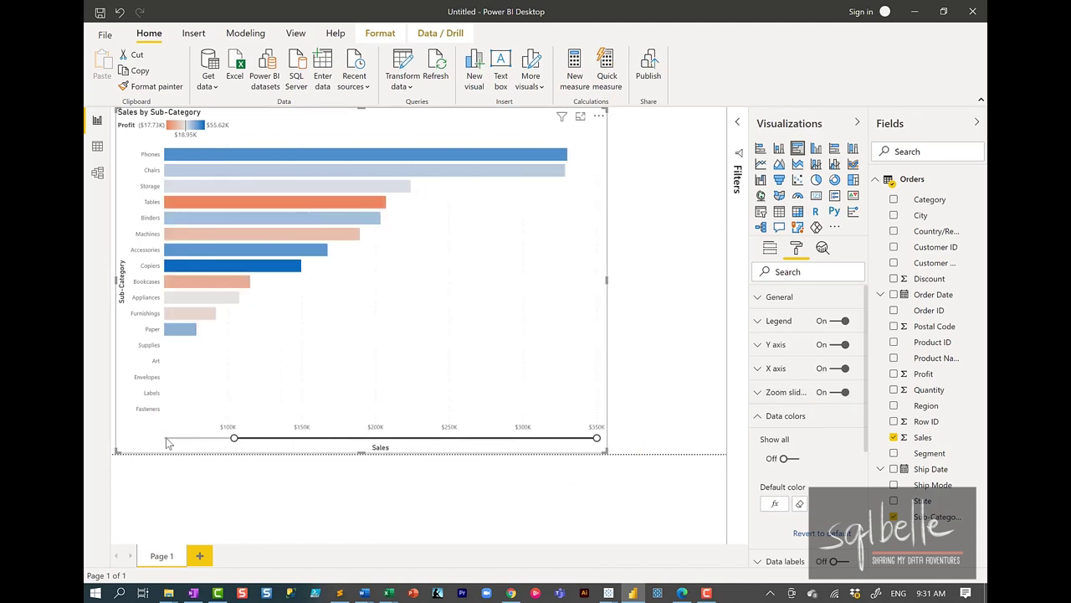
{"action": "left_click", "coordinate": [832, 398]}
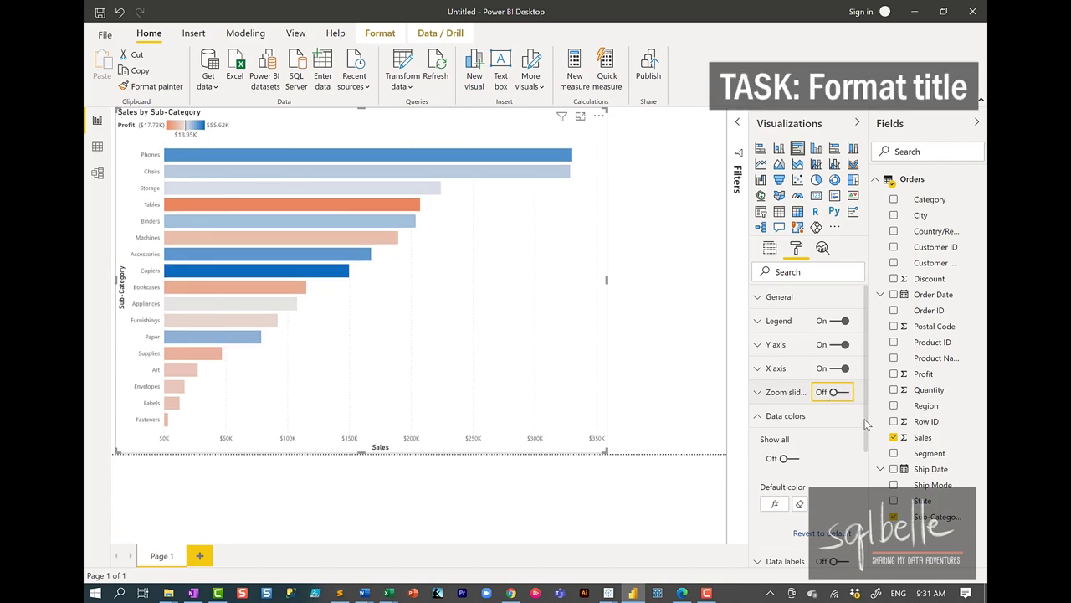
Give the chart title a light gray background and set its text size to 30 pt.
{"action": "left_click_drag", "start_coordinate": [865, 420], "coordinate": [867, 540]}
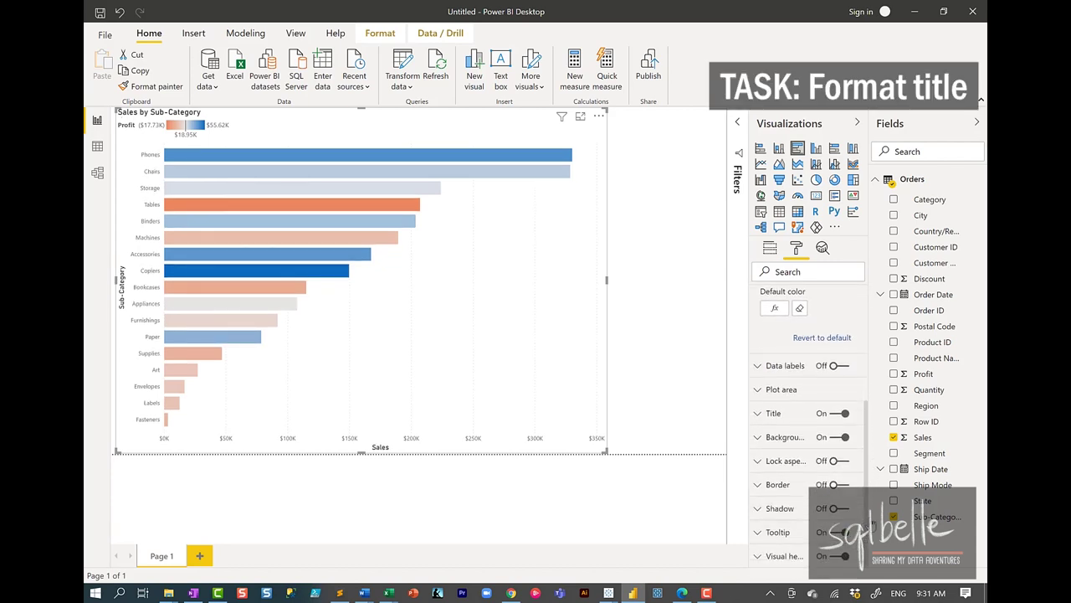
{"action": "left_click", "coordinate": [779, 418]}
{"action": "scroll", "coordinate": [805, 423], "scroll_direction": "down", "scroll_amount": 3}
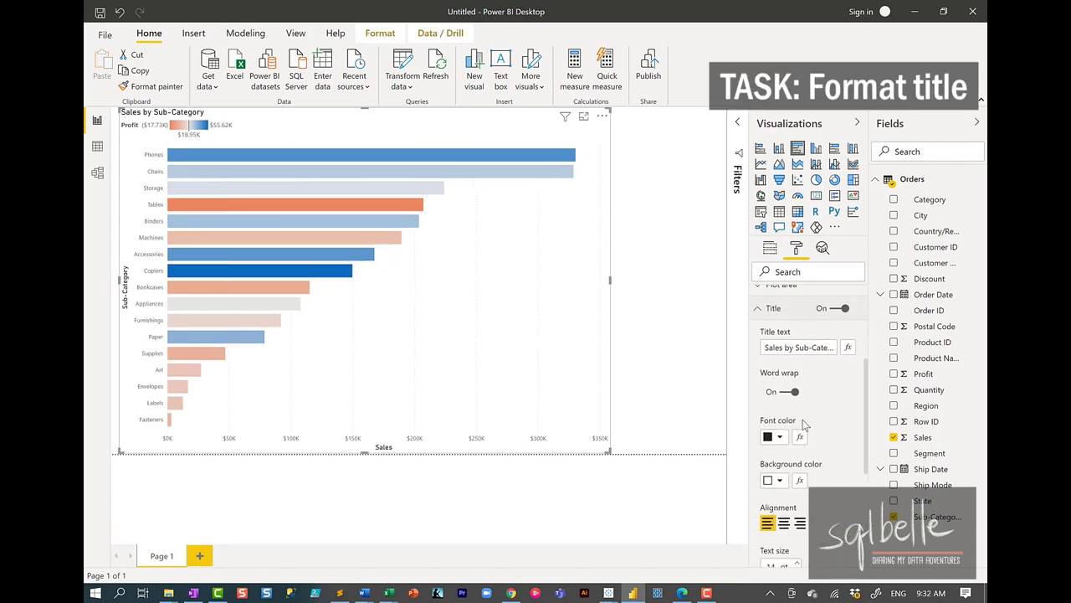
{"action": "scroll", "coordinate": [805, 423], "scroll_direction": "down", "scroll_amount": 1}
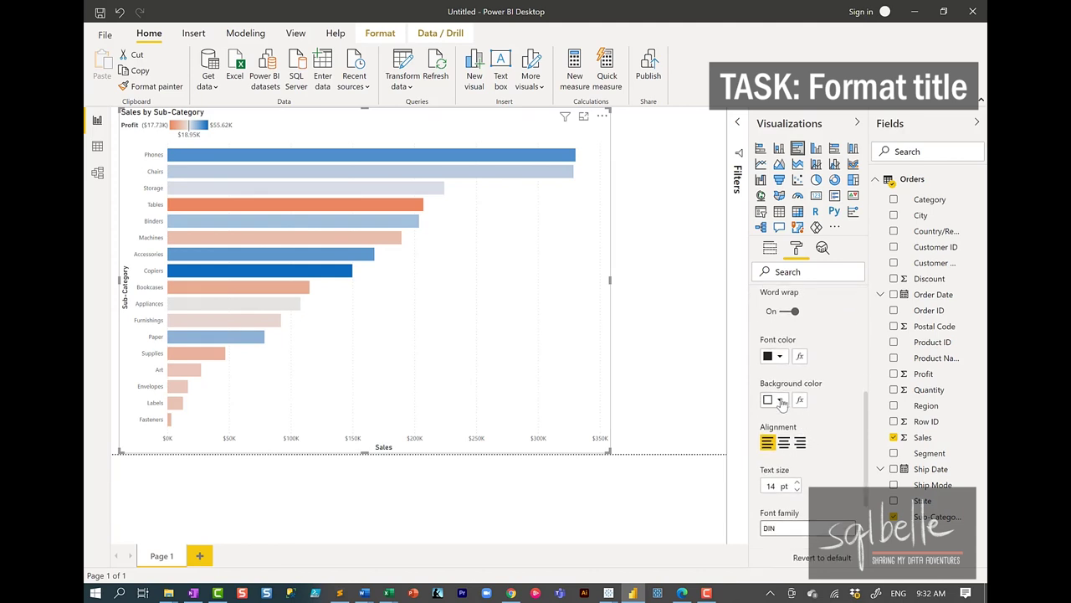
{"action": "left_click", "coordinate": [780, 399]}
{"action": "left_click", "coordinate": [759, 285]}
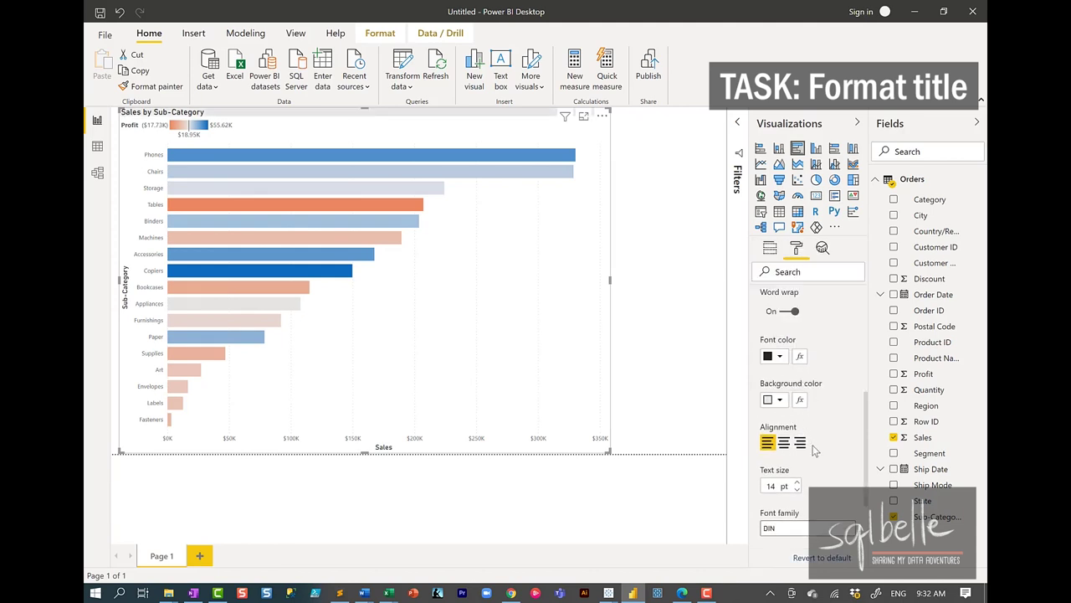
{"action": "left_click", "coordinate": [773, 485]}
{"action": "type", "text": "30"}
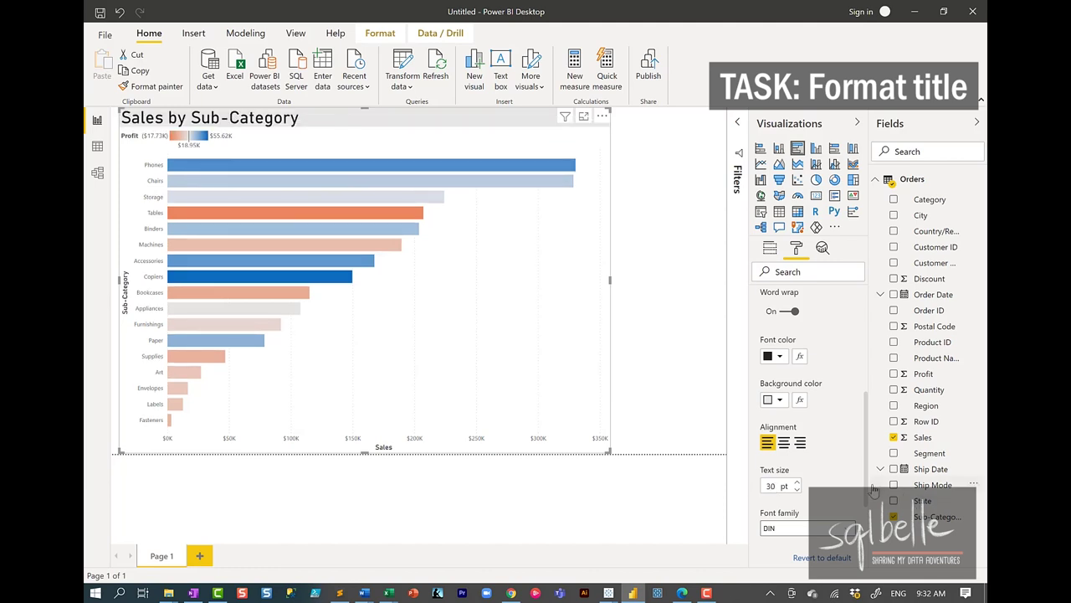
Change the chart title's font family to a heavy, bold sans-serif and deselect the chart.
{"action": "scroll", "coordinate": [869, 494], "scroll_direction": "down", "scroll_amount": 2}
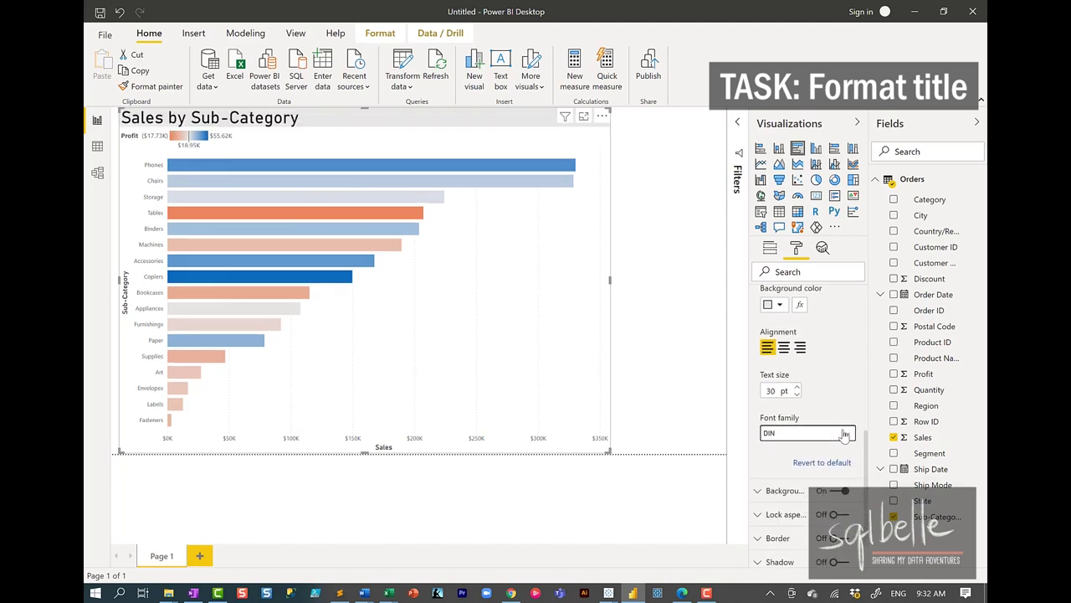
{"action": "left_click", "coordinate": [806, 433]}
{"action": "left_click", "coordinate": [791, 247]}
{"action": "left_click", "coordinate": [672, 463]}
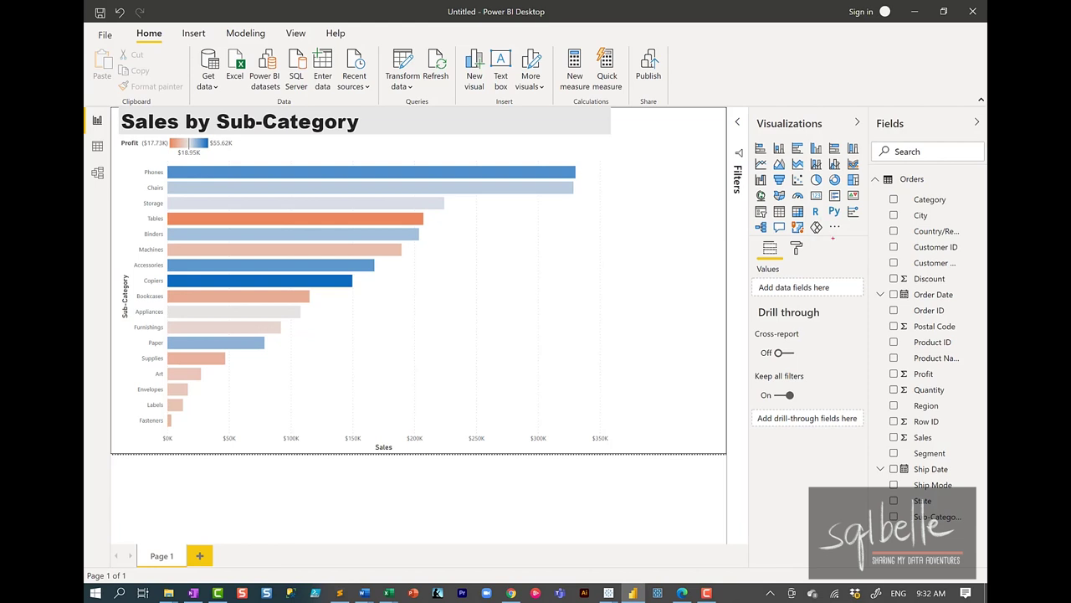
{"action": "left_click_drag", "start_coordinate": [833, 238], "coordinate": [828, 238]}
{"action": "key", "text": "Escape"}
Turn on data labels for the bars and set their text size to 11 pt.
{"action": "left_click", "coordinate": [590, 261]}
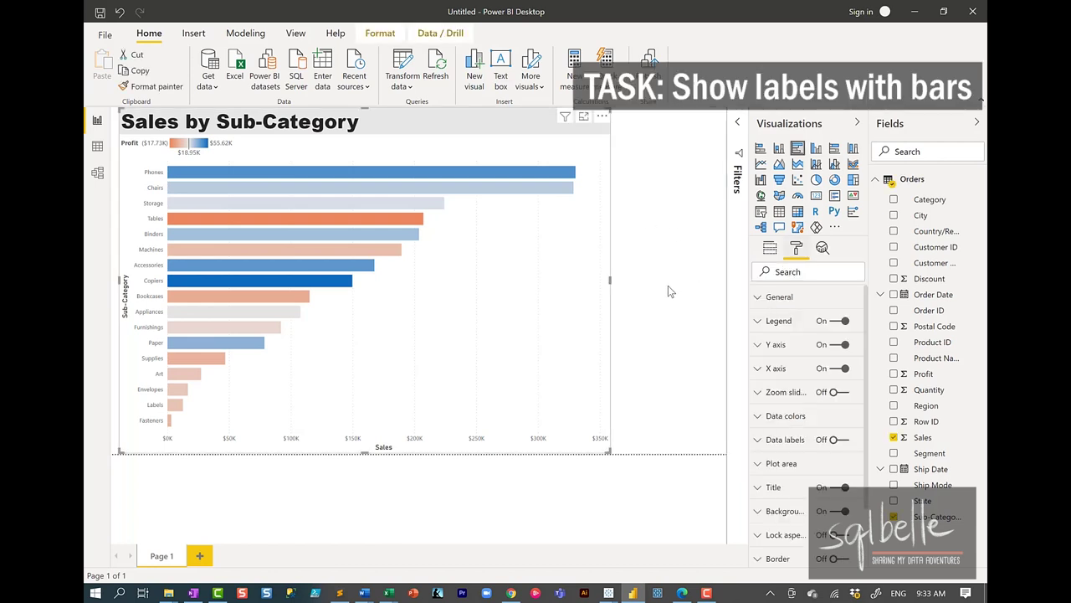
{"action": "left_click", "coordinate": [844, 440]}
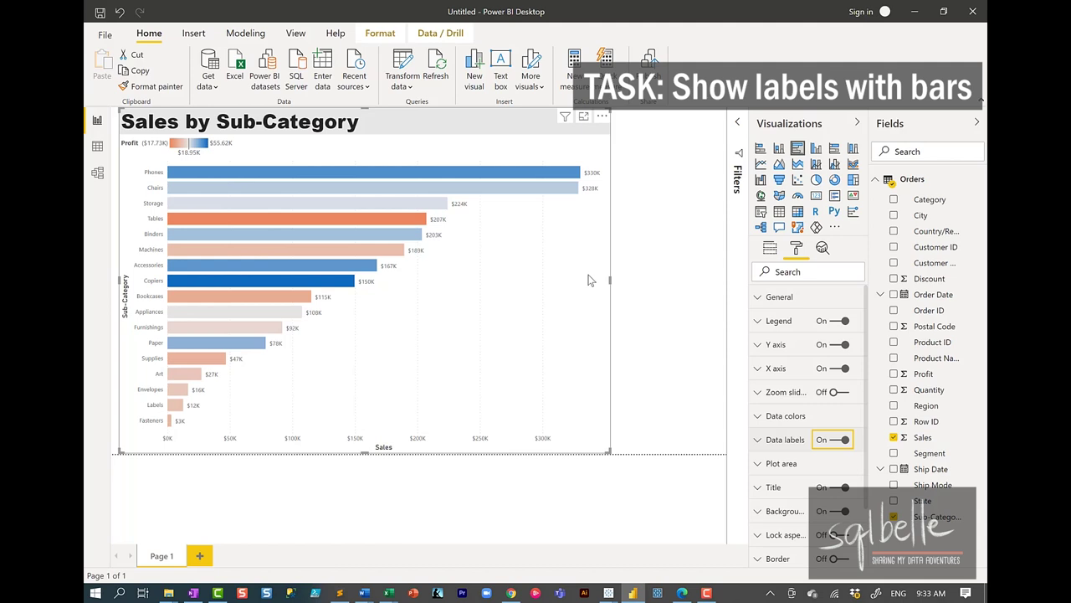
{"action": "left_click", "coordinate": [774, 440]}
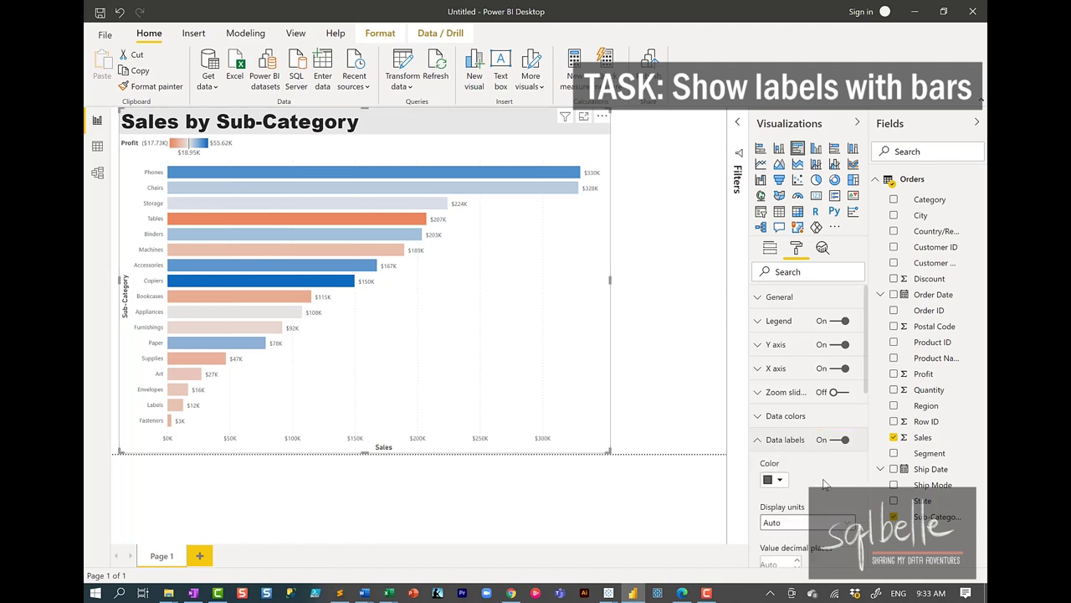
{"action": "scroll", "coordinate": [824, 484], "scroll_direction": "down", "scroll_amount": 5}
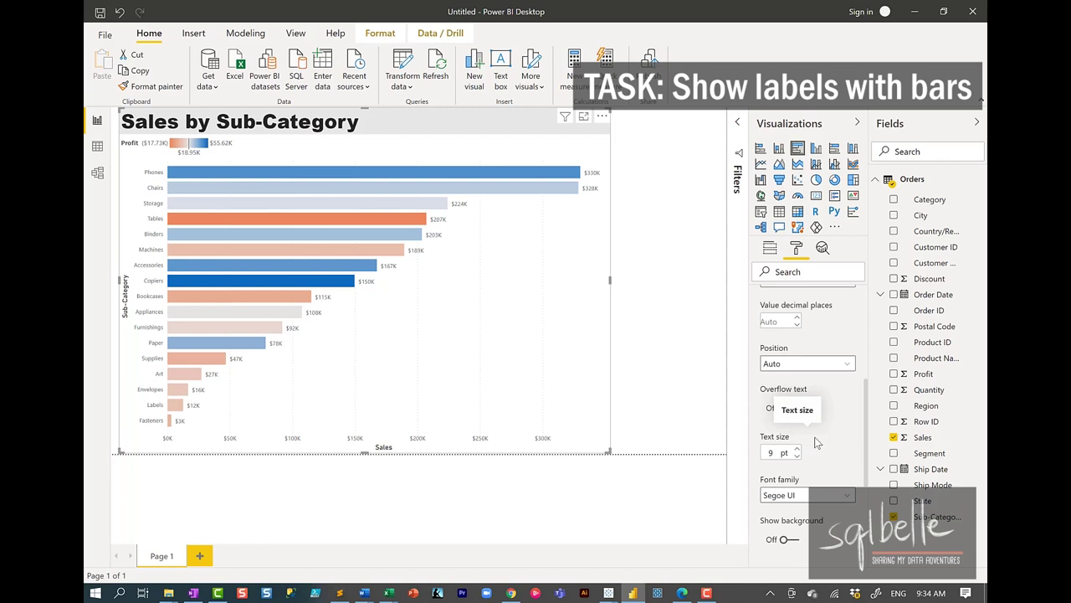
{"action": "left_click", "coordinate": [796, 449]}
{"action": "left_click", "coordinate": [797, 449]}
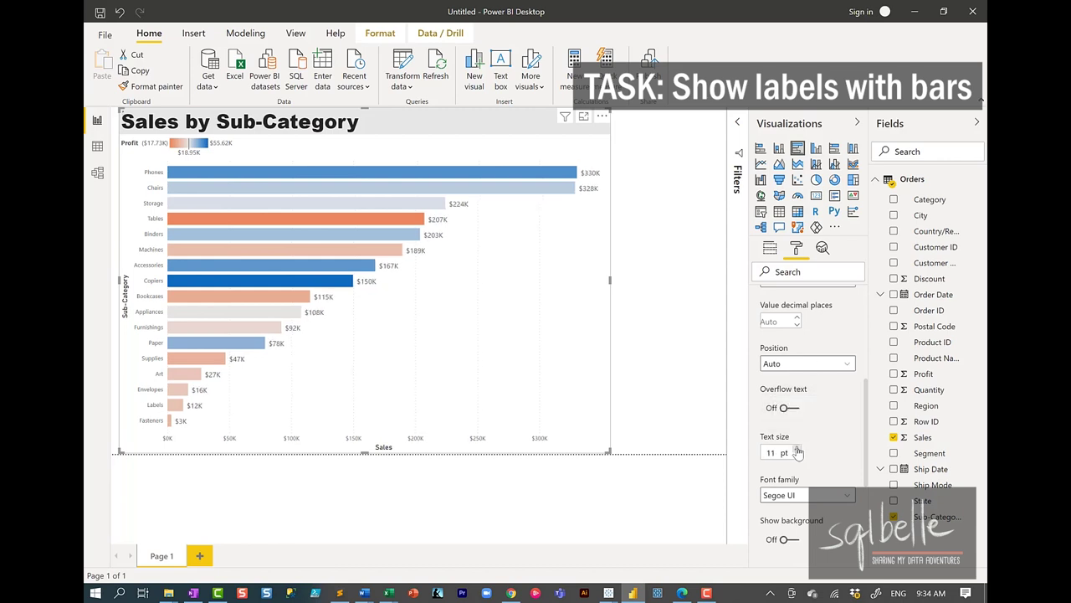
Try the data label positions Inside end, Outside end, Inside center and Inside base.
{"action": "left_click", "coordinate": [809, 364]}
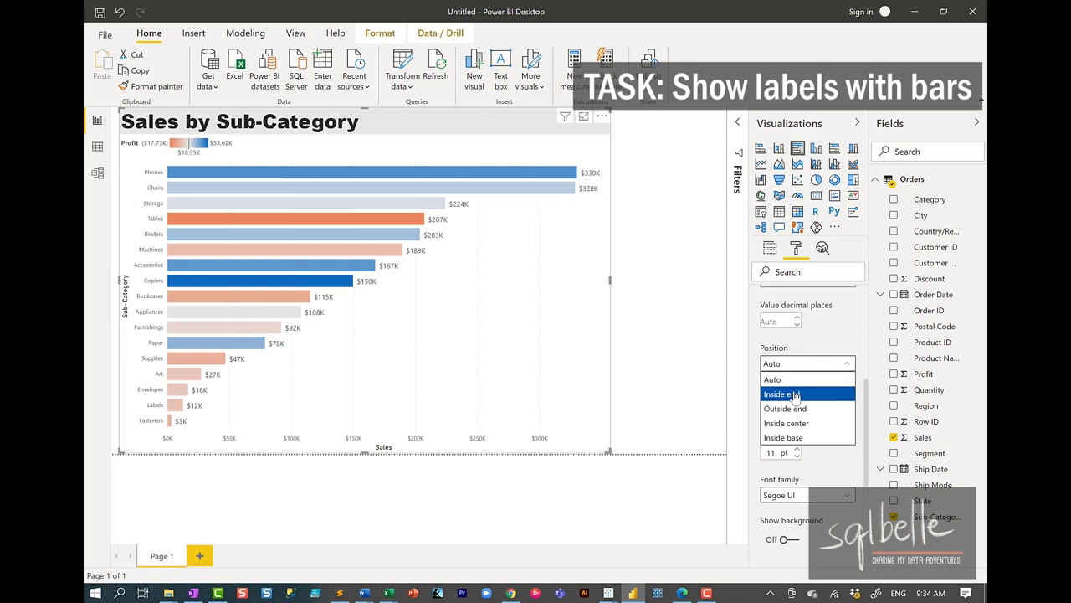
{"action": "left_click", "coordinate": [795, 394]}
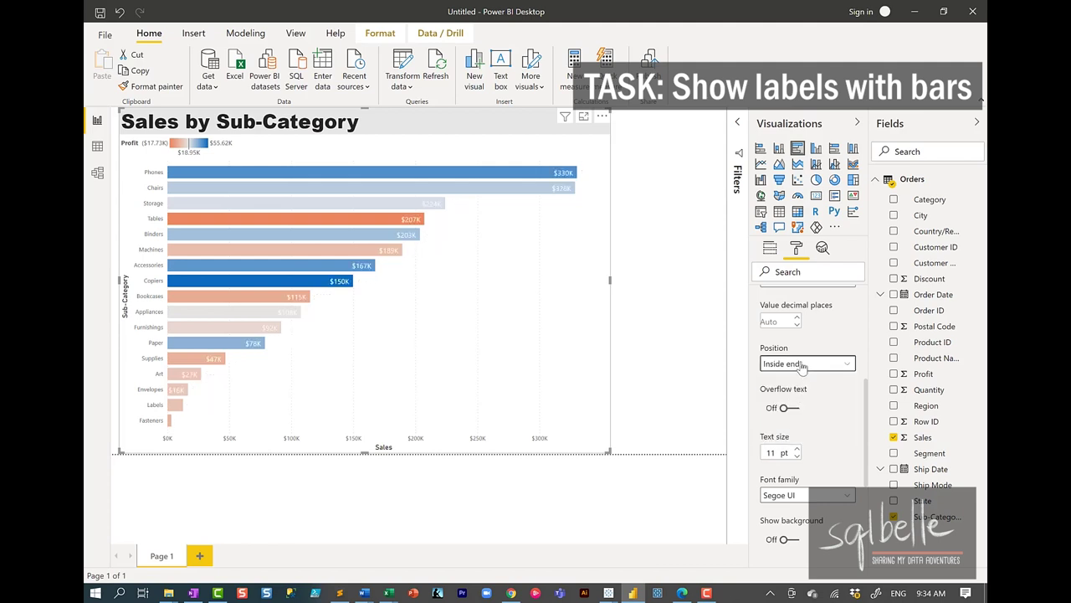
{"action": "left_click", "coordinate": [801, 365]}
{"action": "left_click", "coordinate": [799, 409]}
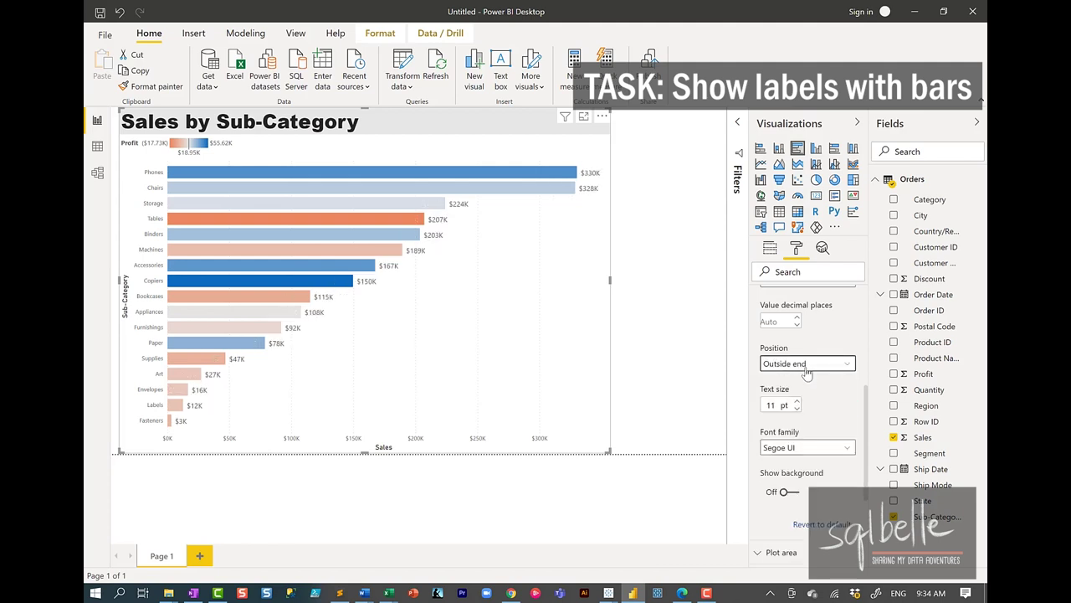
{"action": "left_click", "coordinate": [806, 368]}
{"action": "left_click", "coordinate": [801, 424]}
{"action": "left_click", "coordinate": [810, 365]}
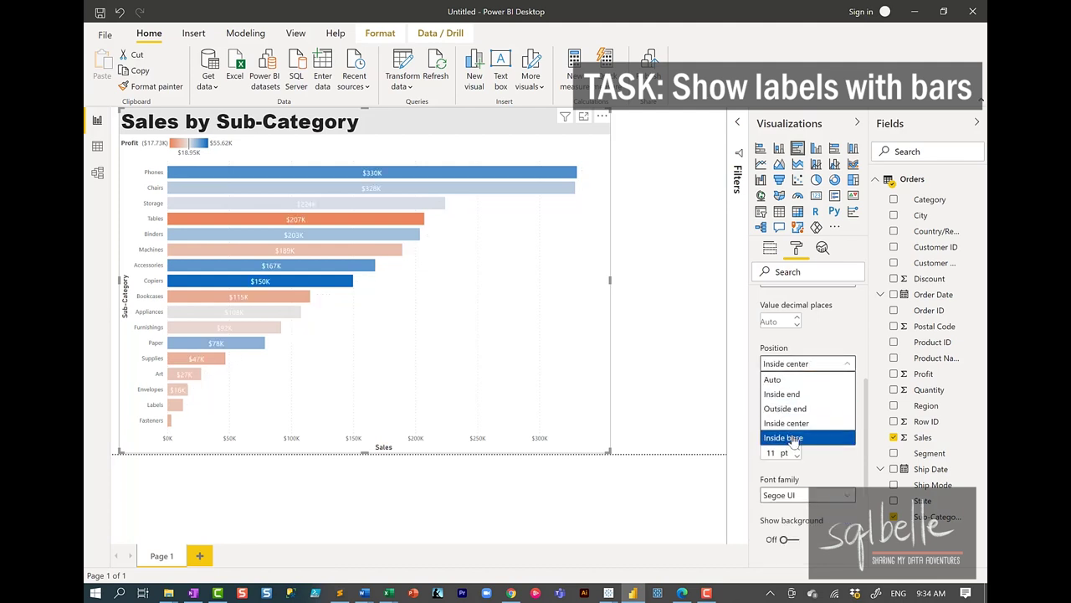
{"action": "left_click", "coordinate": [793, 438]}
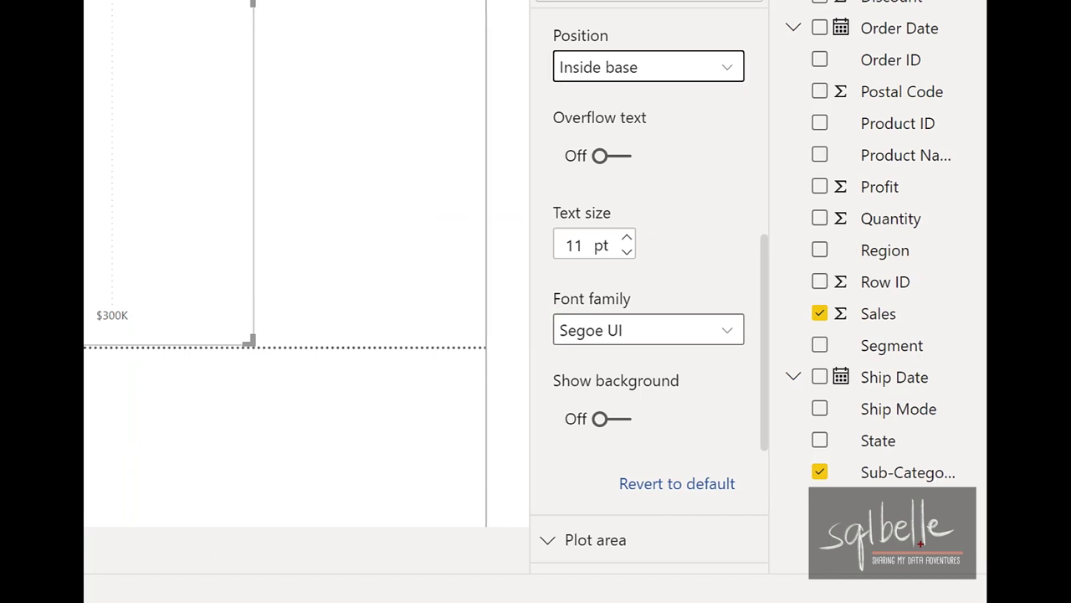
Show a background behind the data labels and set their position to Auto.
{"action": "mouse_move", "coordinate": [678, 368]}
{"action": "left_mouse_down"}
{"action": "mouse_move", "coordinate": [575, 362]}
{"action": "mouse_move", "coordinate": [723, 406]}
{"action": "mouse_move", "coordinate": [654, 346]}
{"action": "left_mouse_up"}
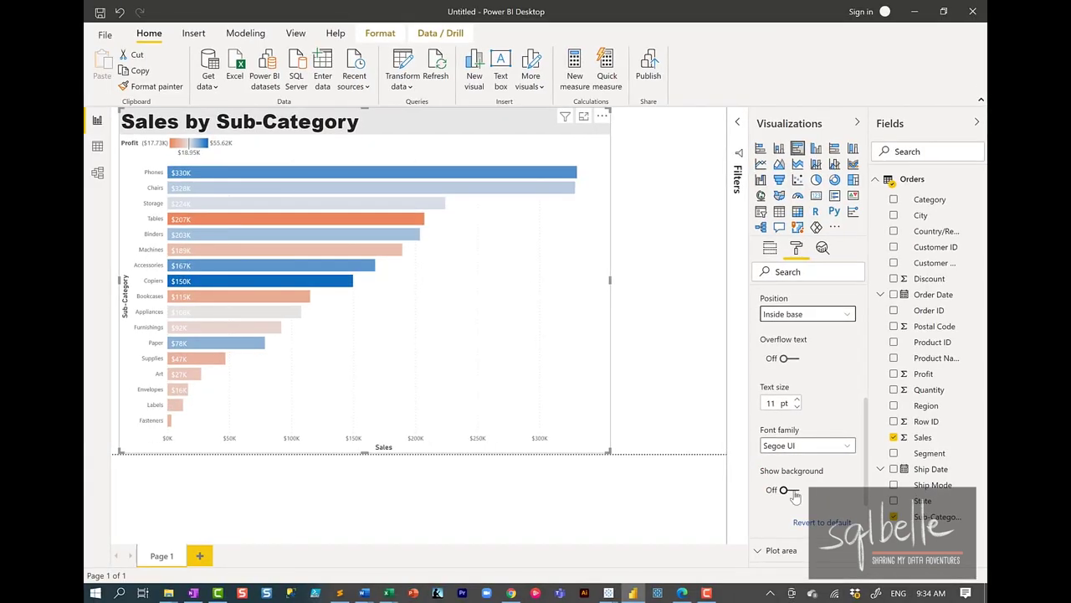
{"action": "left_click", "coordinate": [616, 418]}
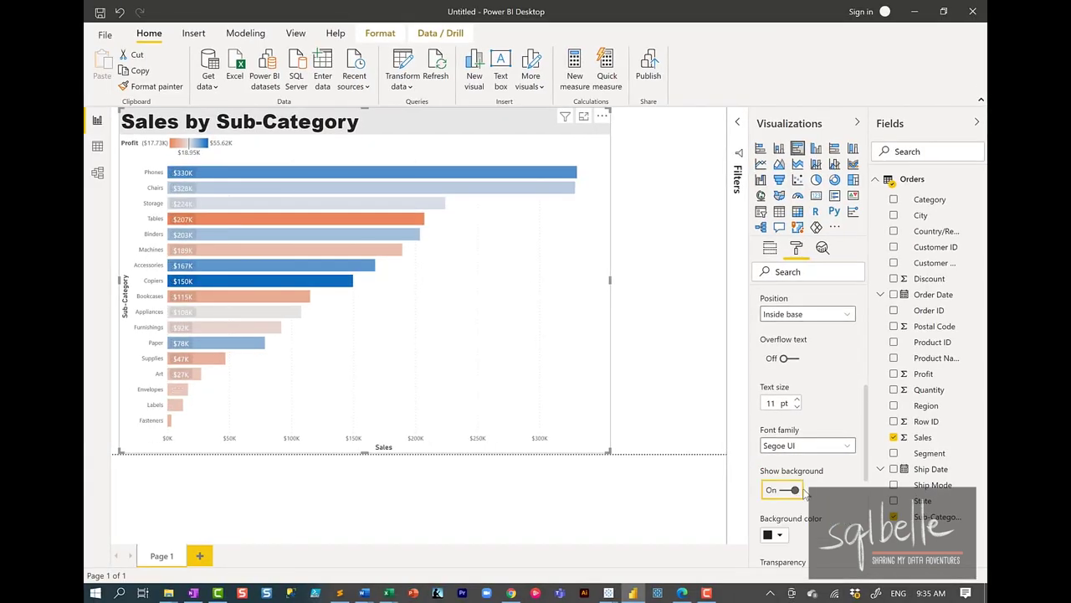
{"action": "left_click", "coordinate": [797, 316]}
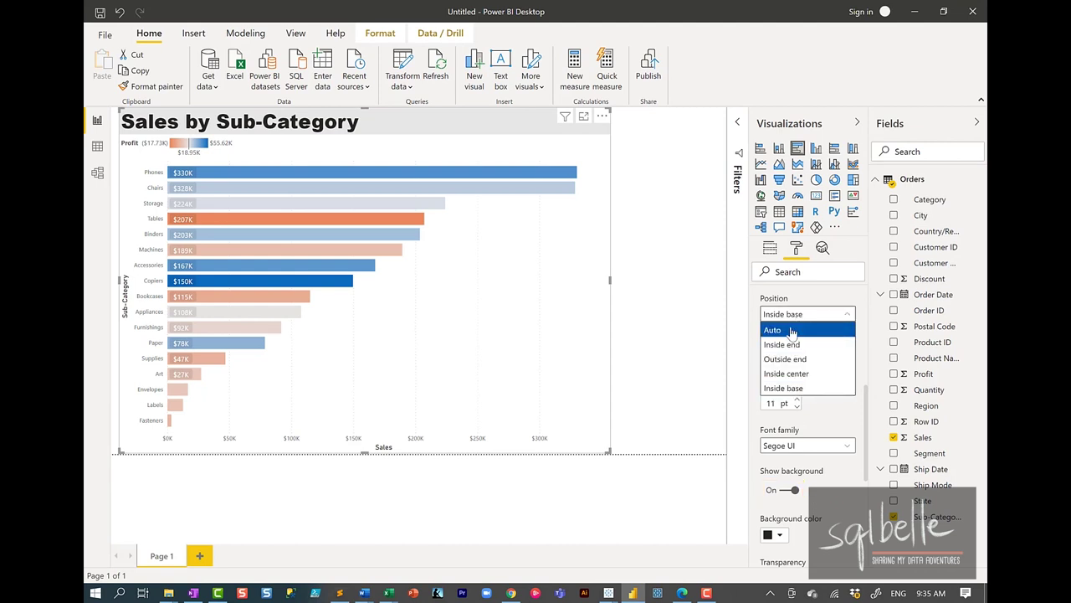
{"action": "left_click", "coordinate": [791, 330]}
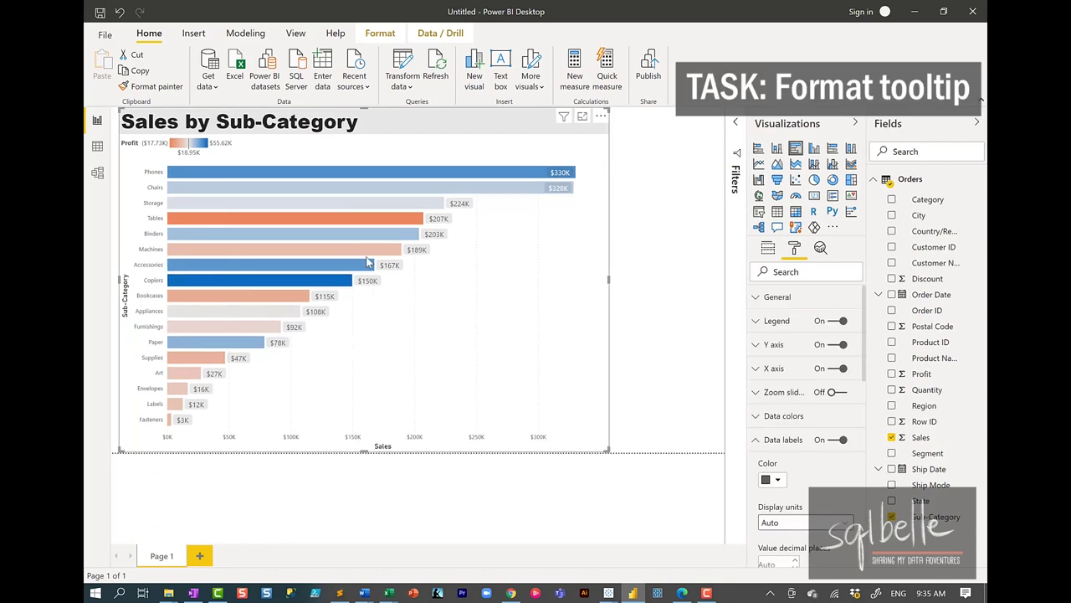
Check a bar's tooltip and add the Profit field to the chart's tooltips.
{"action": "mouse_move", "coordinate": [318, 234]}
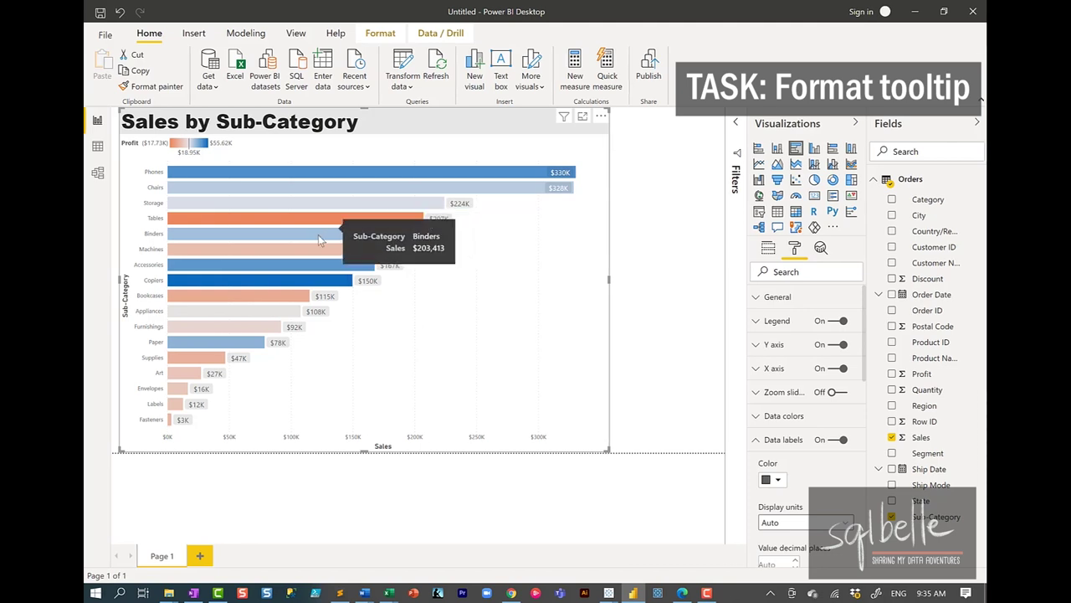
{"action": "mouse_move", "coordinate": [303, 251]}
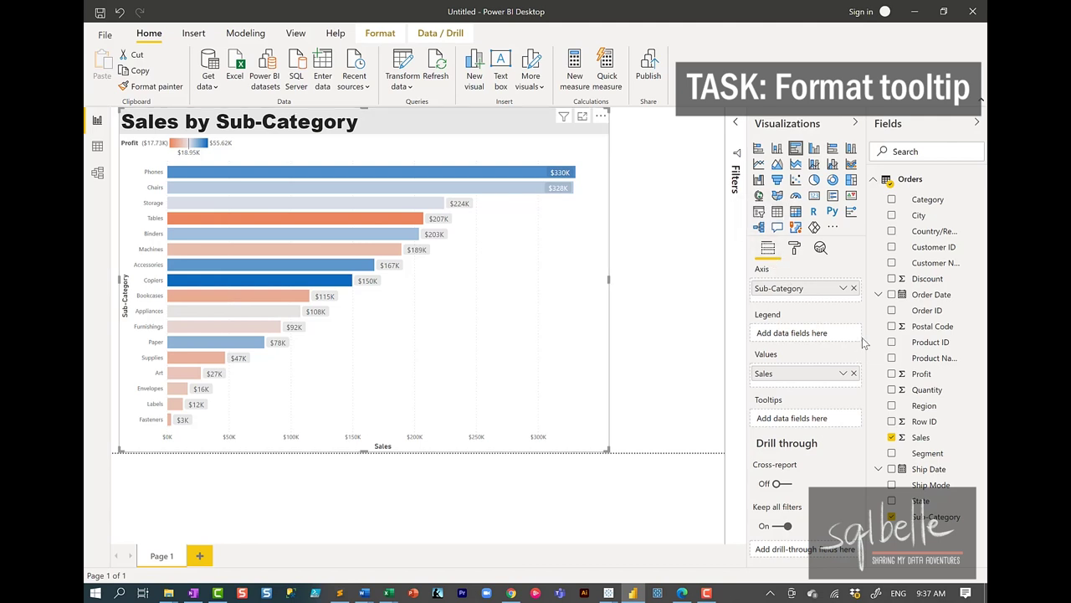
{"action": "mouse_move", "coordinate": [858, 397]}
{"action": "left_mouse_down"}
{"action": "mouse_move", "coordinate": [814, 385]}
{"action": "mouse_move", "coordinate": [854, 452]}
{"action": "mouse_move", "coordinate": [862, 400]}
{"action": "left_mouse_up"}
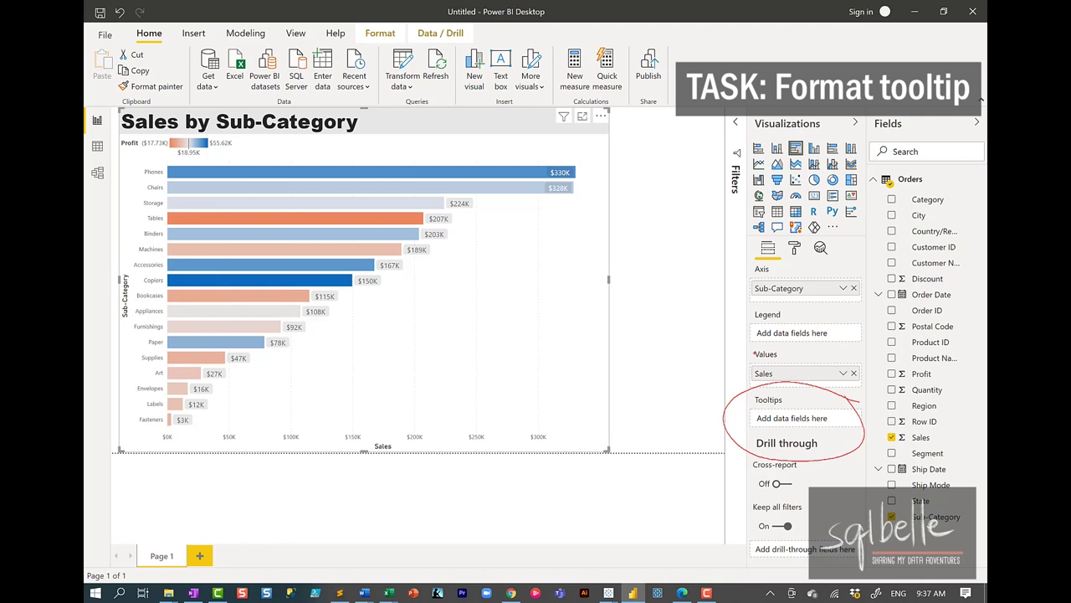
{"action": "key", "text": "Escape"}
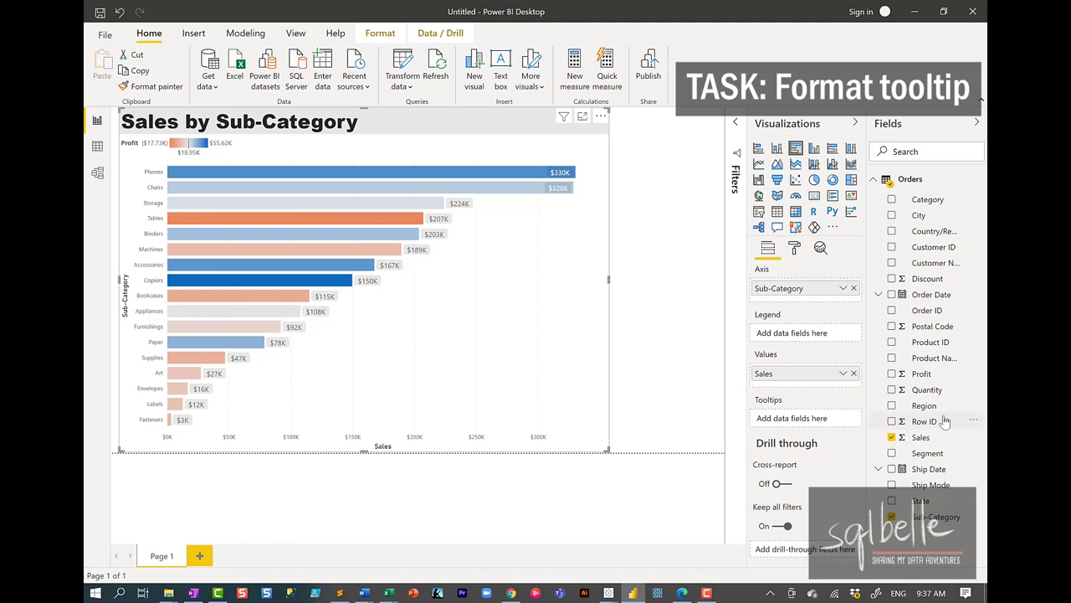
{"action": "left_click_drag", "start_coordinate": [926, 379], "coordinate": [795, 418]}
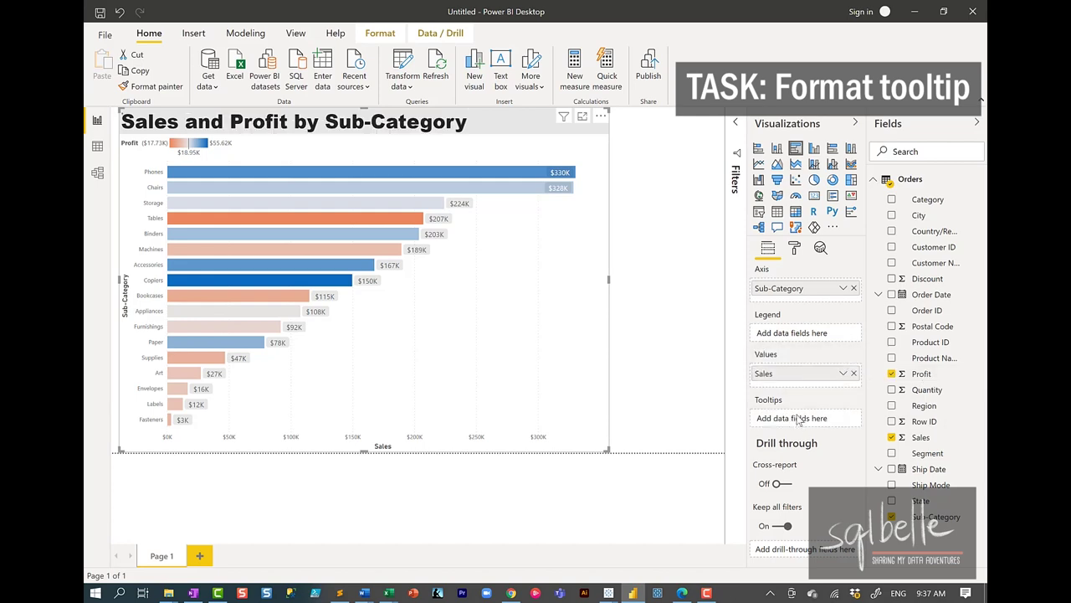
{"action": "mouse_move", "coordinate": [289, 216]}
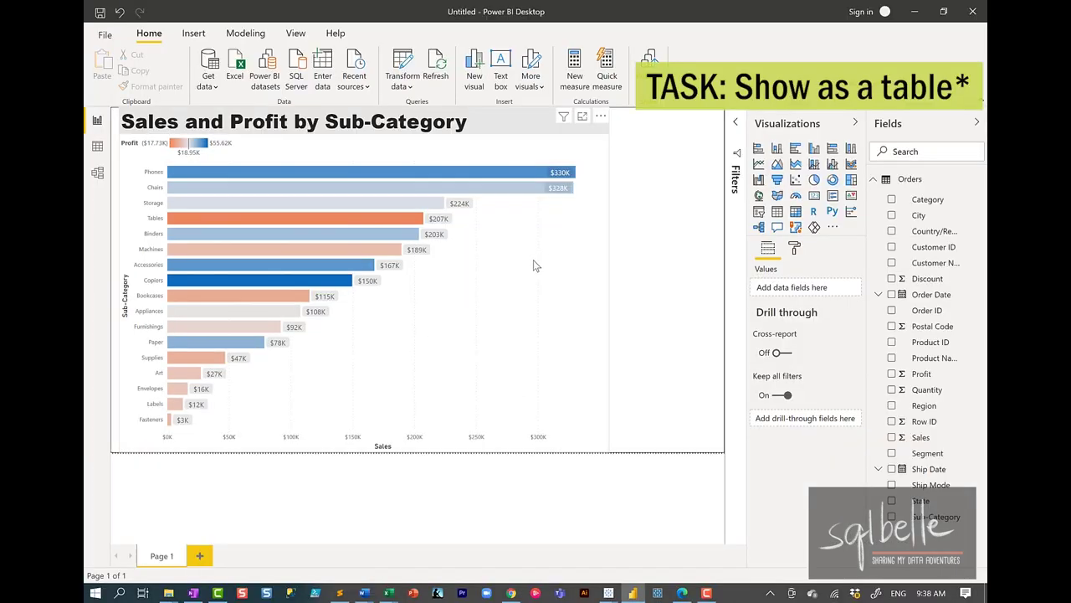
Show the bar chart's data as a table, view it in vertical layout, and return to the report.
{"action": "left_click", "coordinate": [587, 140]}
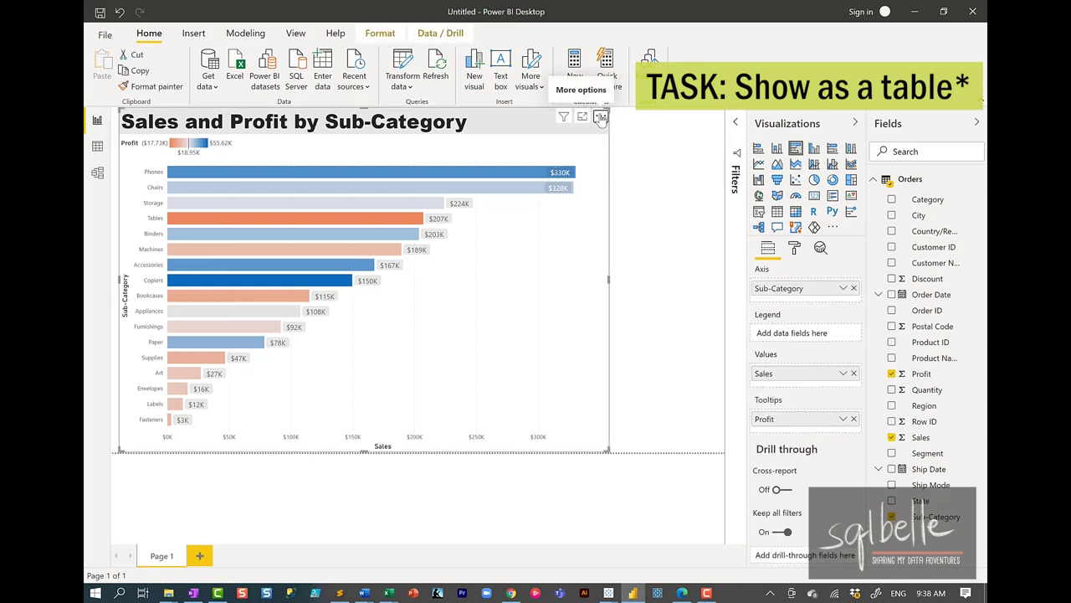
{"action": "left_click", "coordinate": [601, 118]}
{"action": "left_click", "coordinate": [628, 152]}
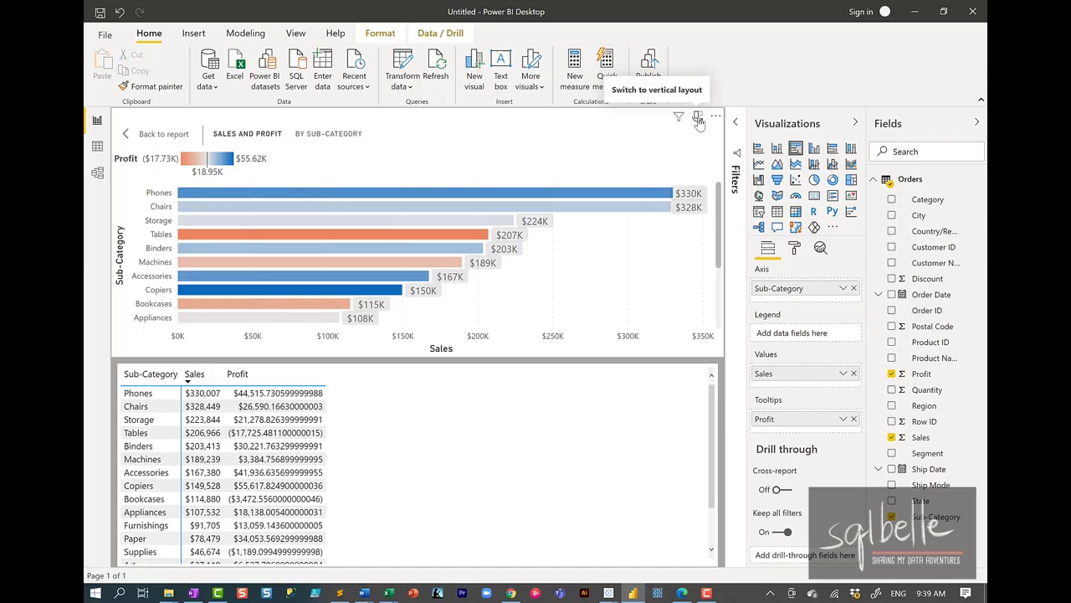
{"action": "left_click", "coordinate": [620, 142]}
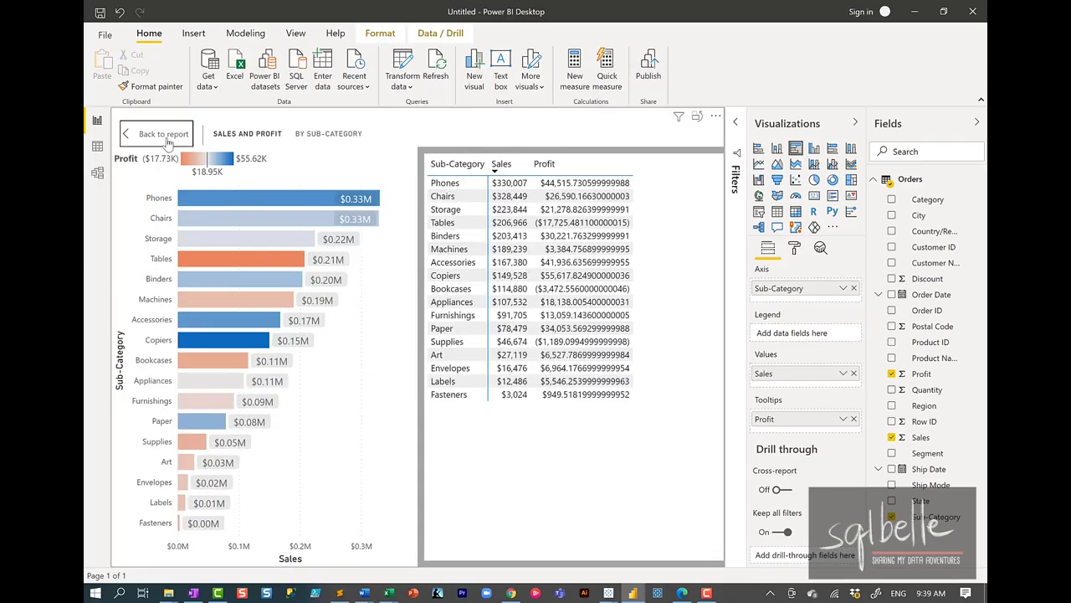
{"action": "left_click", "coordinate": [167, 140]}
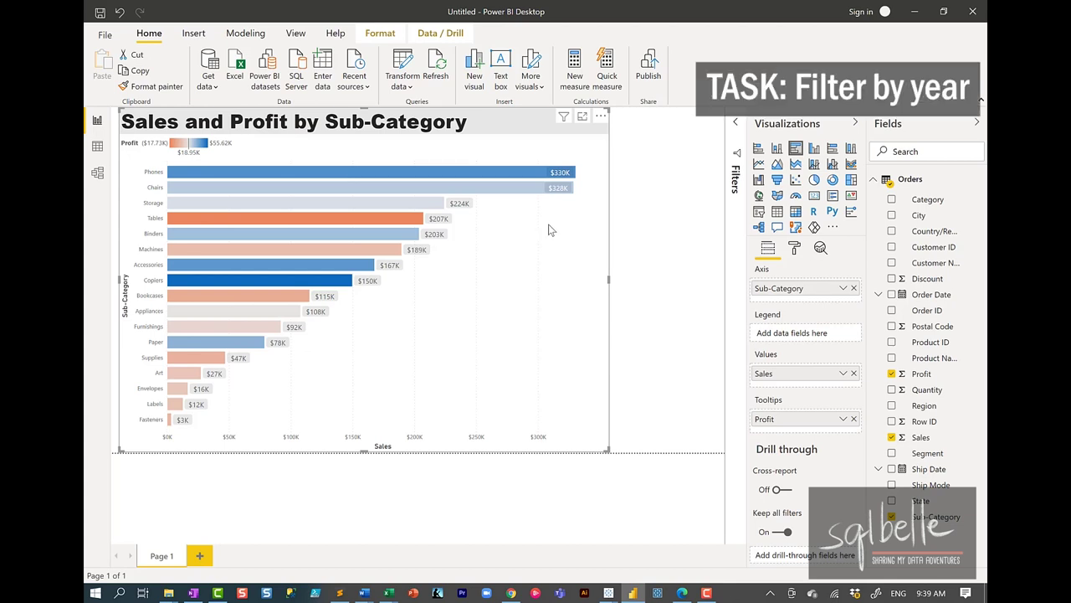
Narrow the bar chart slightly and add an empty slicer in the free space beside it.
{"action": "left_click_drag", "start_coordinate": [605, 278], "coordinate": [581, 284]}
{"action": "left_click", "coordinate": [605, 286]}
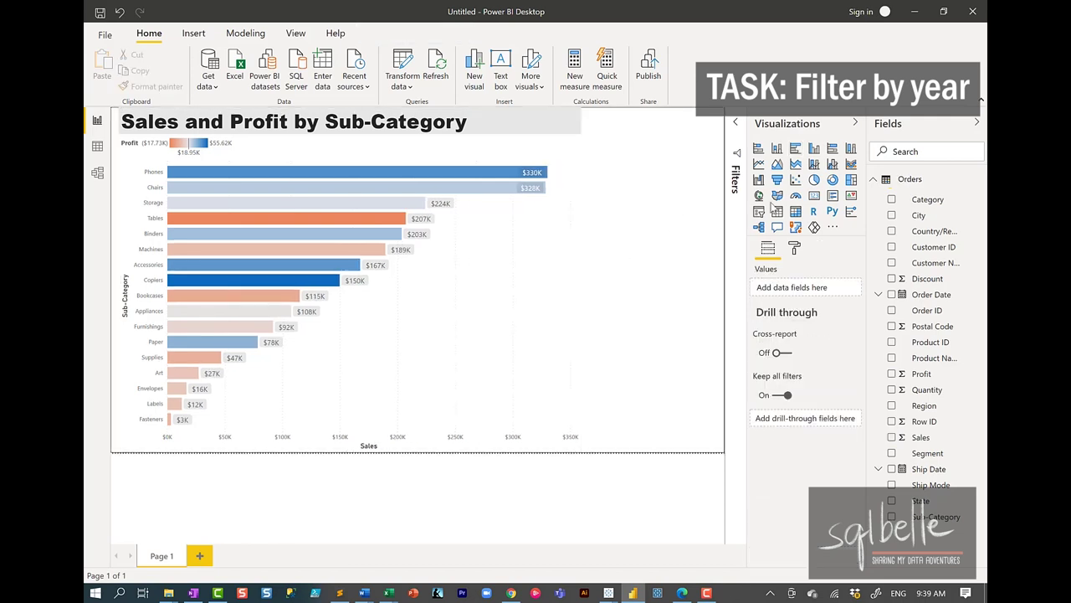
{"action": "left_click", "coordinate": [758, 212]}
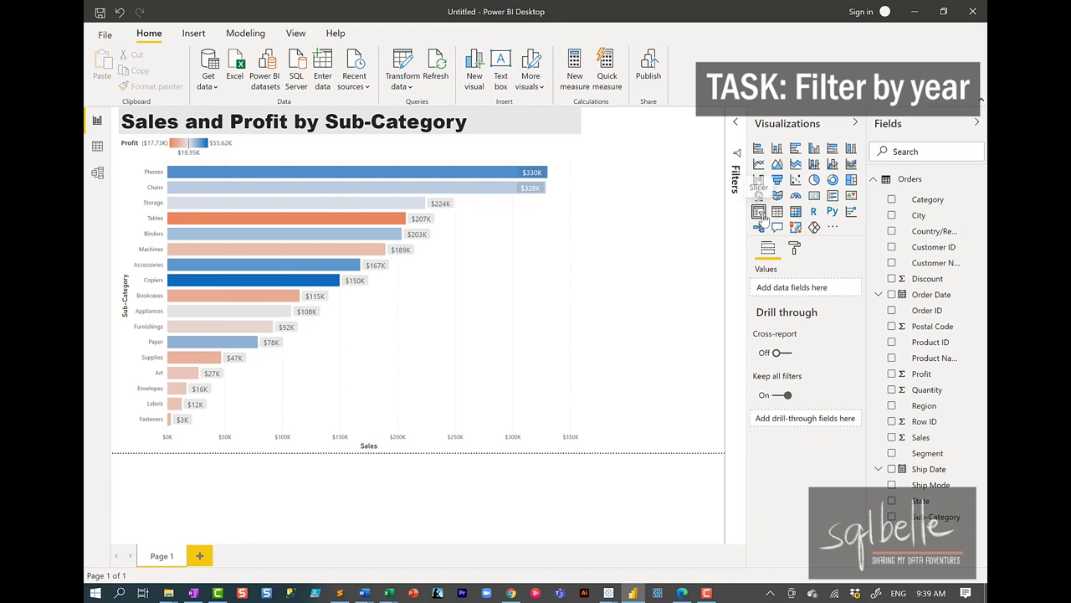
{"action": "left_click", "coordinate": [591, 470]}
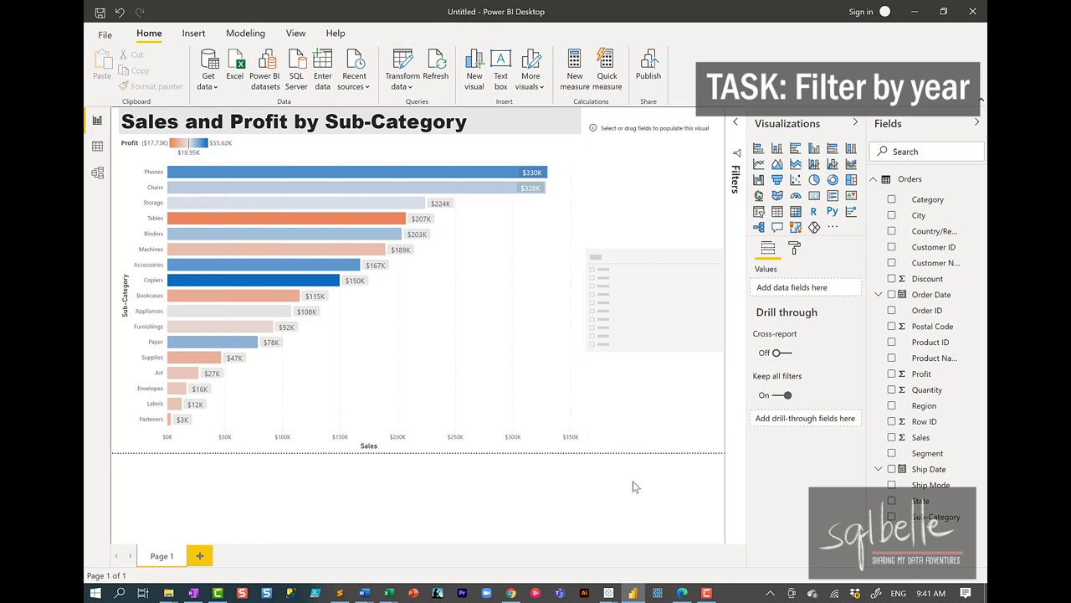
Expand the Order Date field and add its date hierarchy to the empty slicer.
{"action": "left_click", "coordinate": [878, 296]}
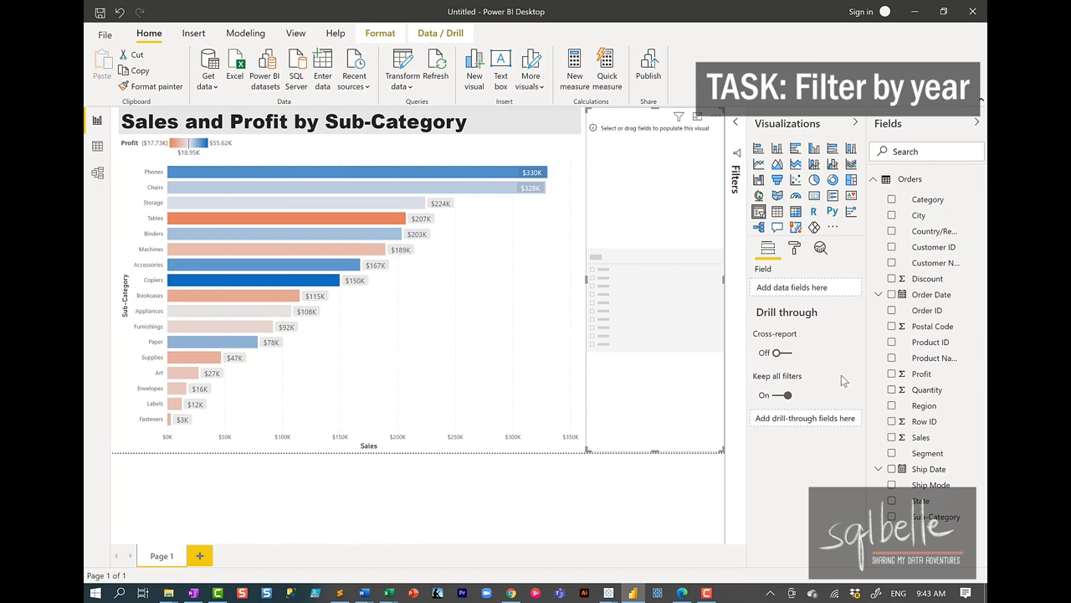
{"action": "left_click", "coordinate": [878, 294]}
{"action": "mouse_move", "coordinate": [895, 398]}
{"action": "left_mouse_down"}
{"action": "mouse_move", "coordinate": [816, 402]}
{"action": "mouse_move", "coordinate": [963, 410]}
{"action": "mouse_move", "coordinate": [925, 406]}
{"action": "left_mouse_up"}
{"action": "mouse_move", "coordinate": [704, 376]}
{"action": "left_mouse_down"}
{"action": "mouse_move", "coordinate": [780, 416]}
{"action": "mouse_move", "coordinate": [659, 368]}
{"action": "mouse_move", "coordinate": [688, 352]}
{"action": "left_mouse_up"}
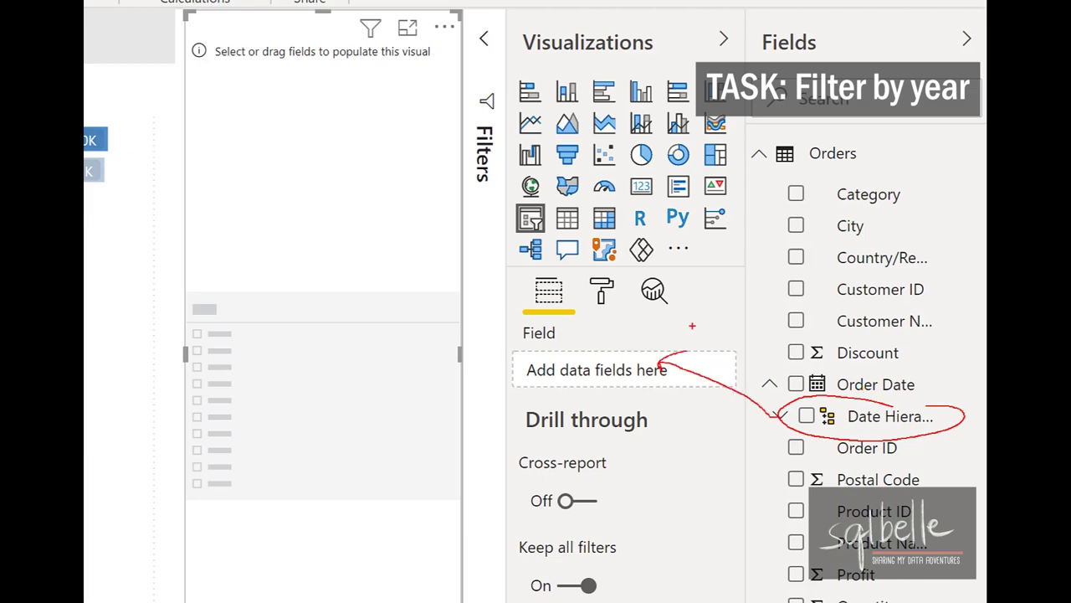
{"action": "key", "text": "Escape"}
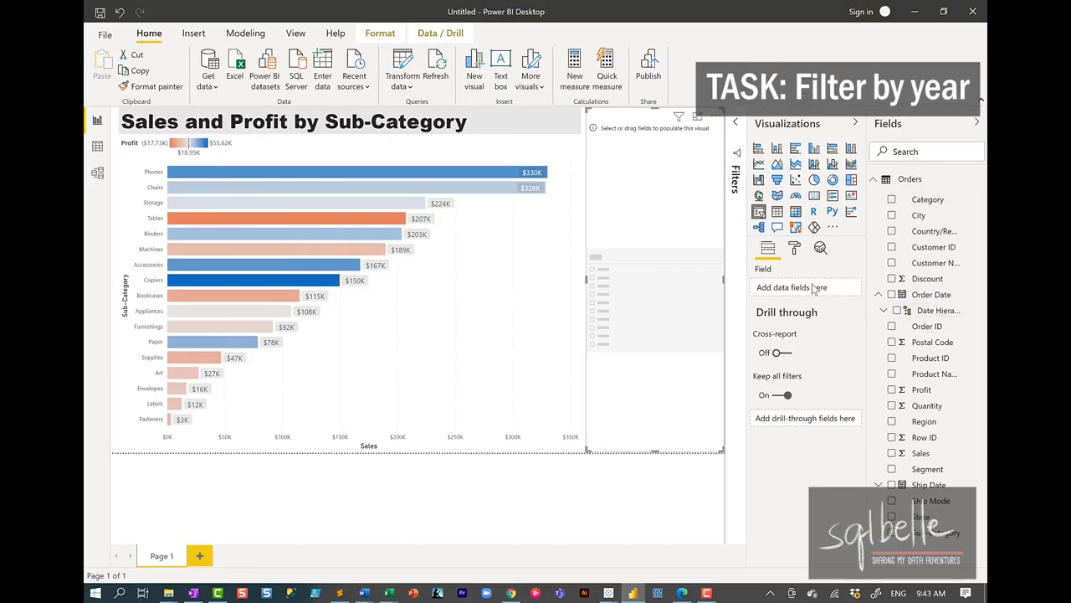
{"action": "left_click_drag", "start_coordinate": [813, 288], "coordinate": [814, 291]}
Remove Day, Month and Quarter from the slicer's Order Date hierarchy, keeping only Year.
{"action": "left_click", "coordinate": [854, 339]}
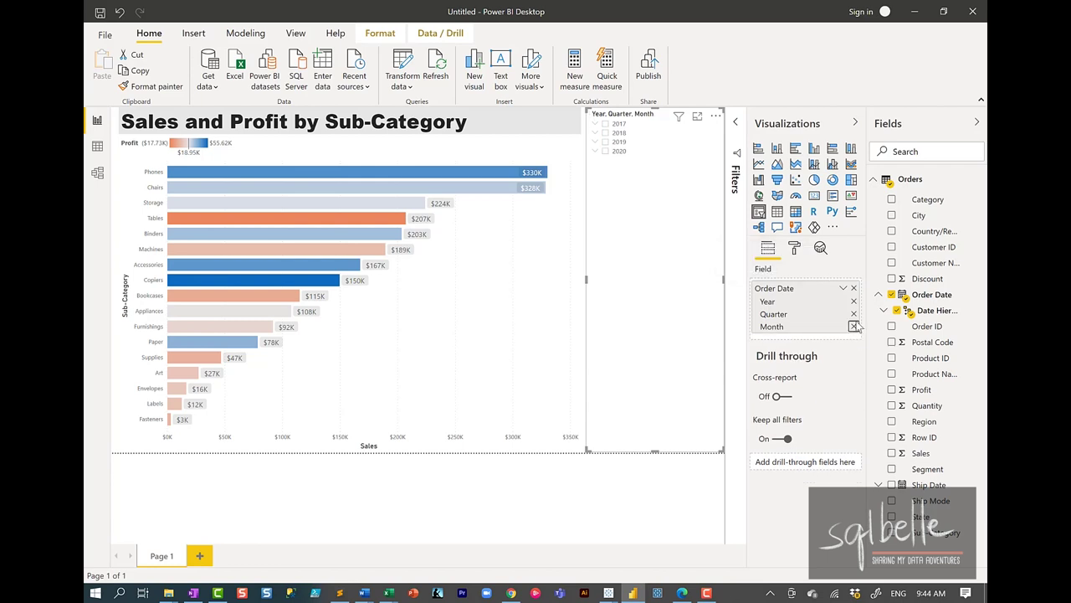
{"action": "left_click", "coordinate": [854, 326]}
{"action": "left_click", "coordinate": [853, 313]}
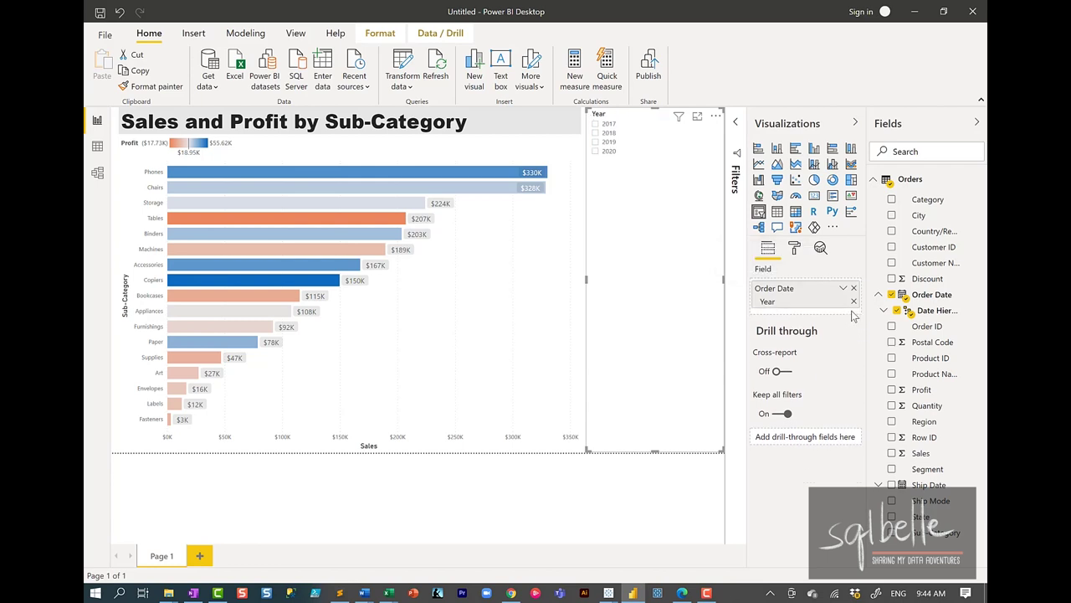
Select and clear 2018 in the year slicer, and examine the slicer's selection control options.
{"action": "left_click", "coordinate": [595, 133]}
{"action": "left_click", "coordinate": [595, 133]}
{"action": "left_click", "coordinate": [794, 249]}
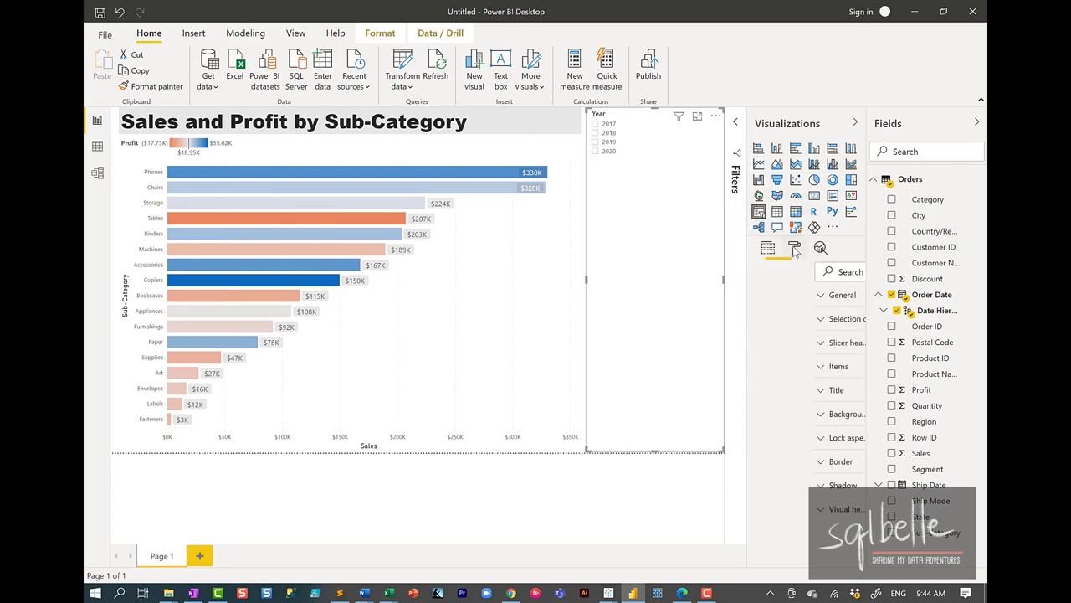
{"action": "left_click", "coordinate": [791, 321]}
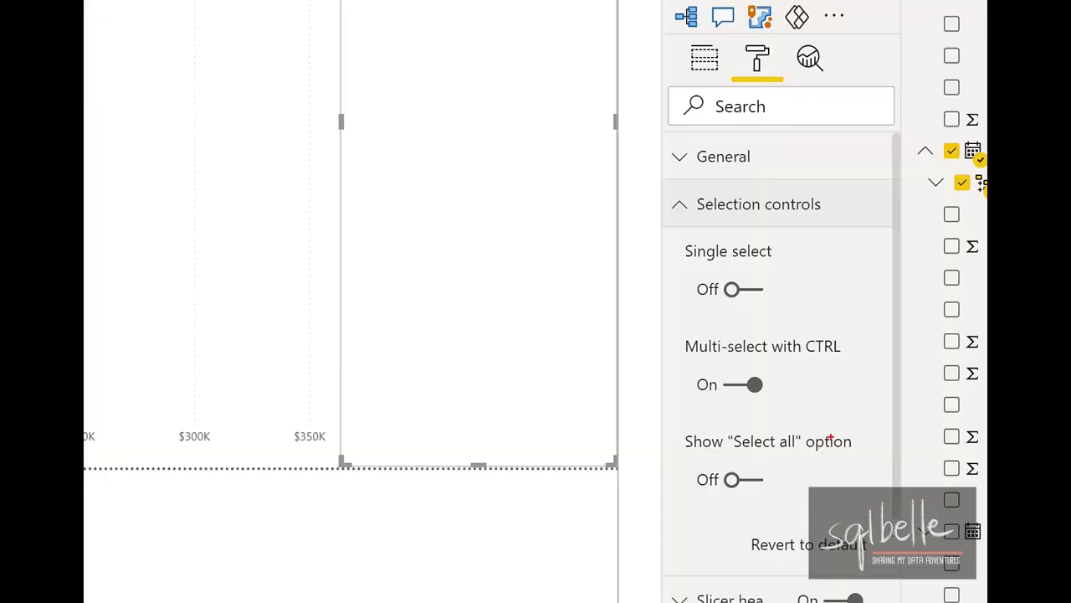
{"action": "mouse_move", "coordinate": [777, 231]}
{"action": "left_mouse_down"}
{"action": "mouse_move", "coordinate": [669, 276]}
{"action": "mouse_move", "coordinate": [795, 239]}
{"action": "left_mouse_up"}
{"action": "mouse_move", "coordinate": [847, 332]}
{"action": "left_mouse_down"}
{"action": "mouse_move", "coordinate": [694, 377]}
{"action": "mouse_move", "coordinate": [841, 300]}
{"action": "left_mouse_up"}
{"action": "mouse_move", "coordinate": [791, 423]}
{"action": "left_mouse_down"}
{"action": "mouse_move", "coordinate": [828, 500]}
{"action": "mouse_move", "coordinate": [824, 400]}
{"action": "left_mouse_up"}
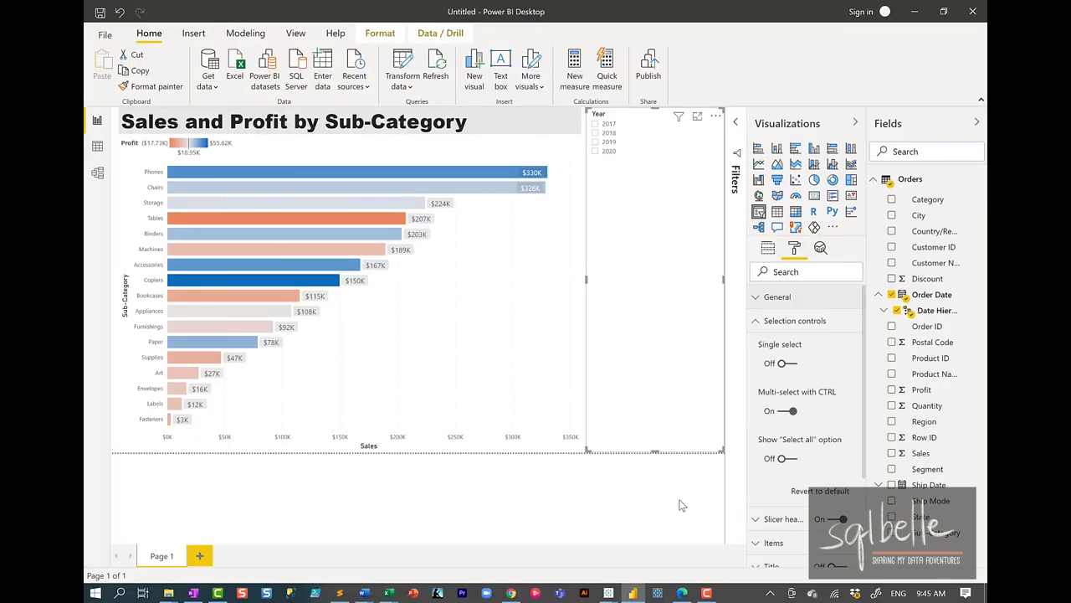
Set the year slicer's orientation to Horizontal.
{"action": "left_click", "coordinate": [809, 303]}
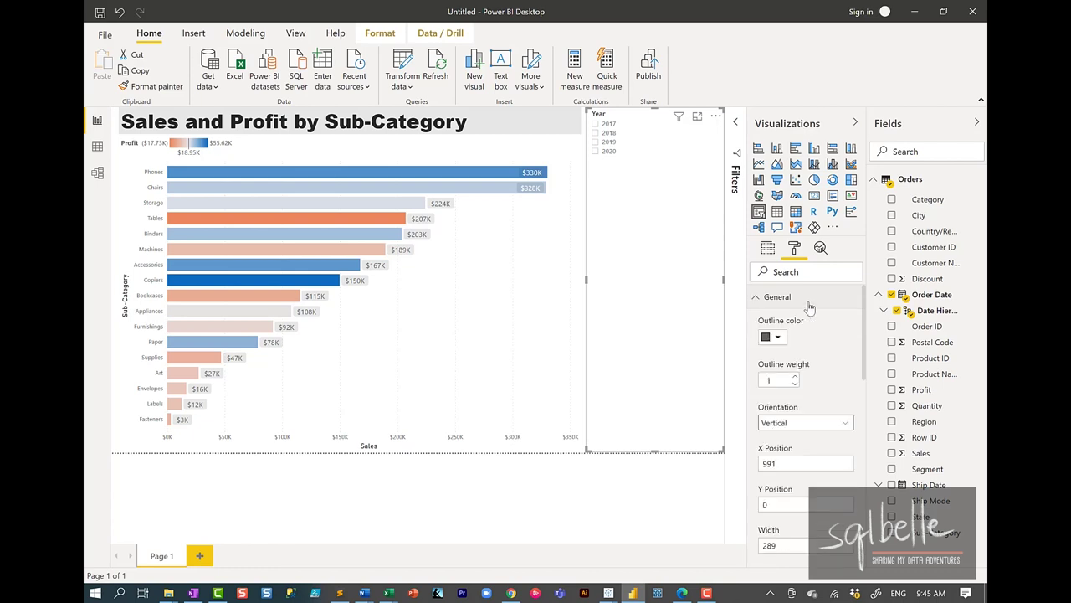
{"action": "left_click", "coordinate": [794, 429]}
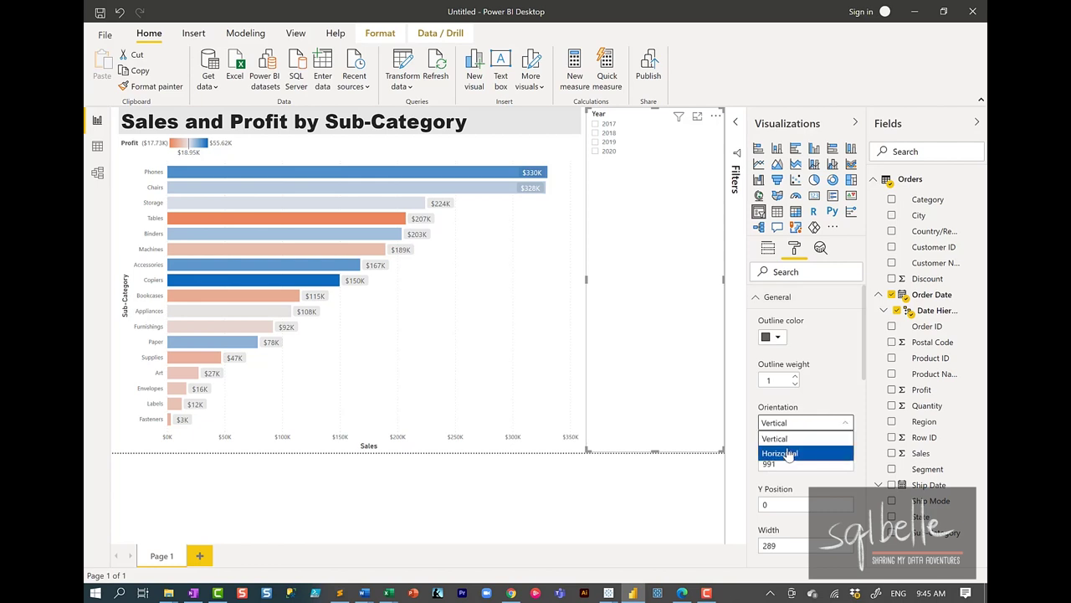
{"action": "left_click", "coordinate": [788, 452]}
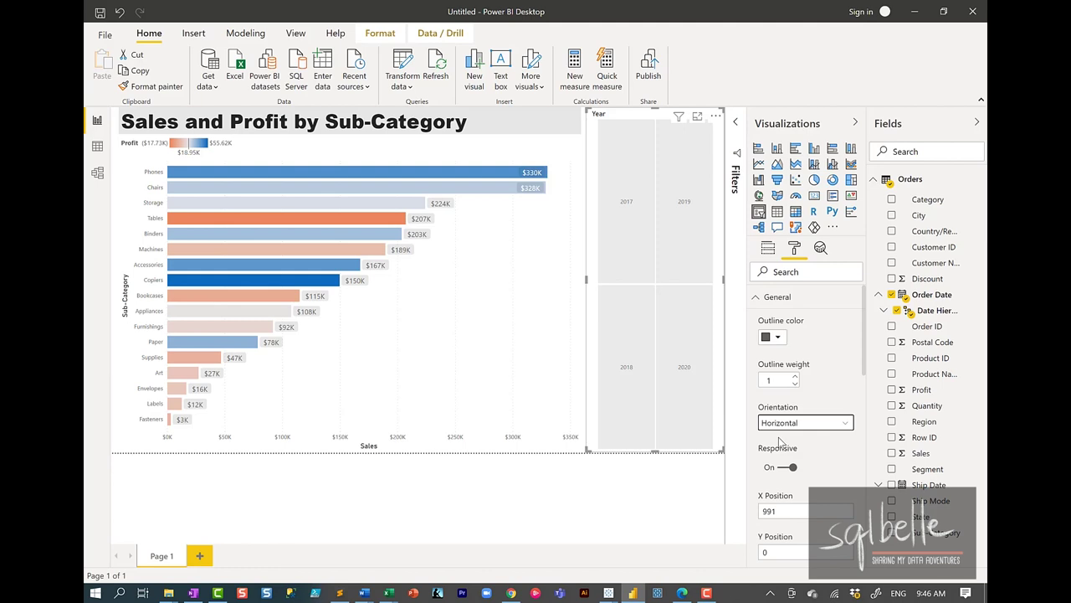
Test the year slicer by filtering the bar chart to 2017, 2019, 2018 and 2020 in turn.
{"action": "left_click", "coordinate": [636, 195]}
{"action": "left_click", "coordinate": [691, 195]}
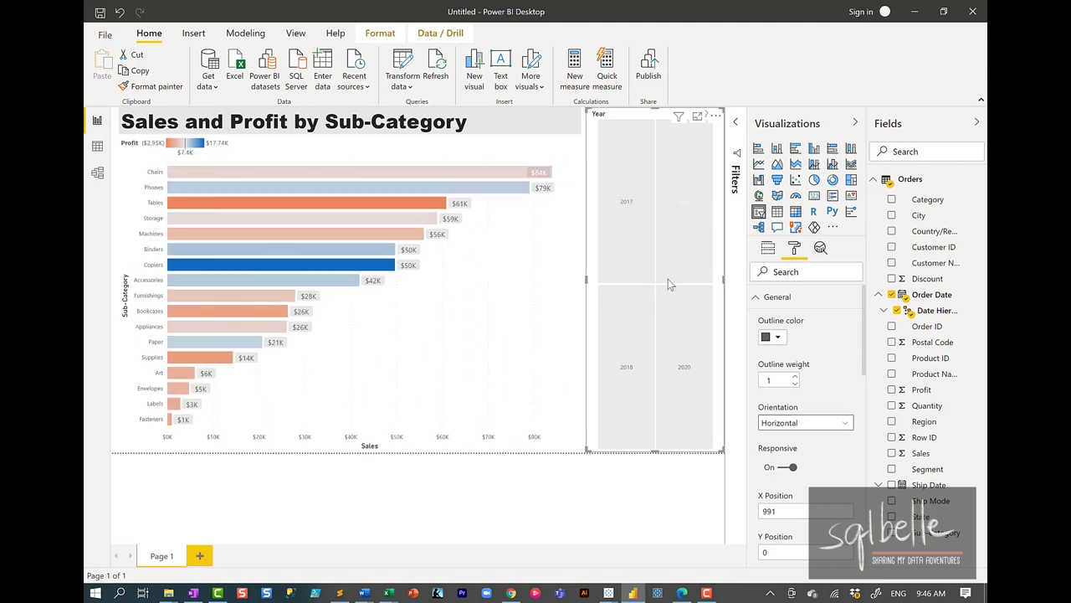
{"action": "left_click", "coordinate": [617, 384]}
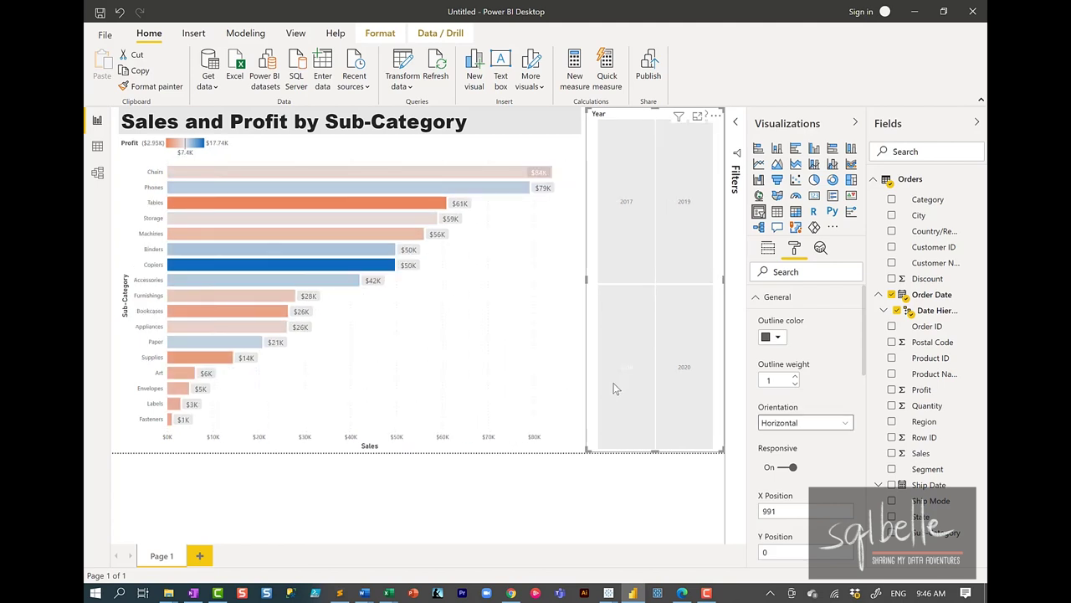
{"action": "left_click", "coordinate": [686, 385]}
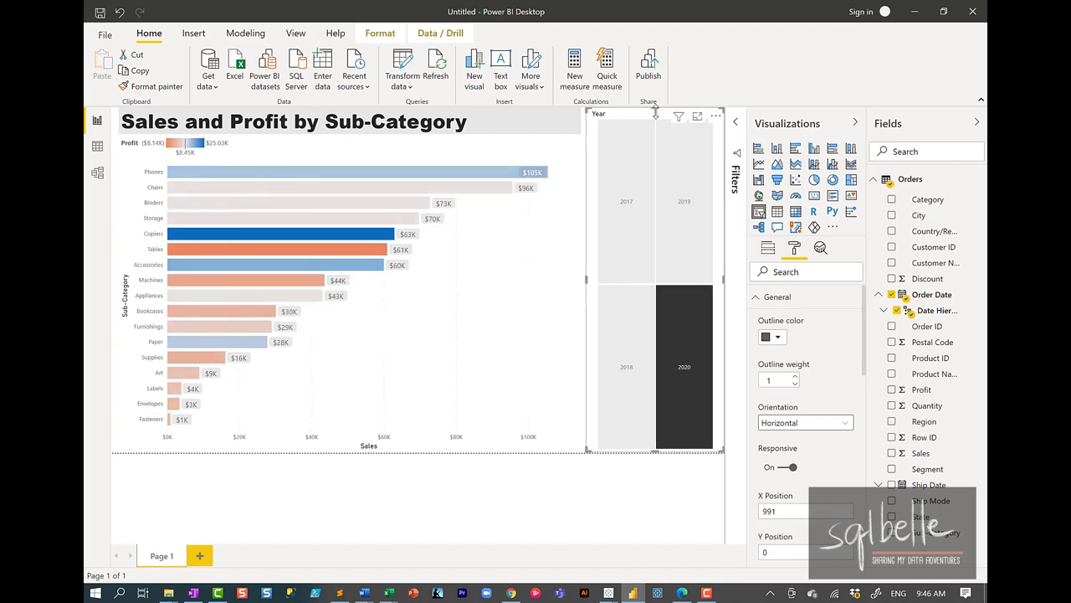
Resize the year slicer into a strip across the top of the report page and fit the bar chart directly beneath it.
{"action": "left_click_drag", "start_coordinate": [655, 450], "coordinate": [655, 186]}
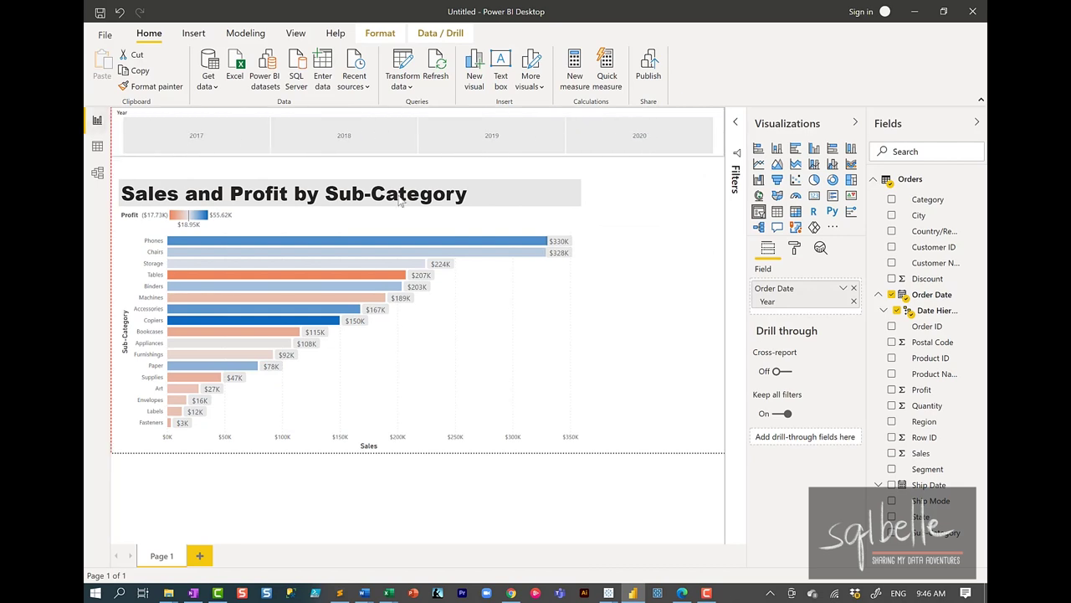
{"action": "left_click", "coordinate": [497, 184]}
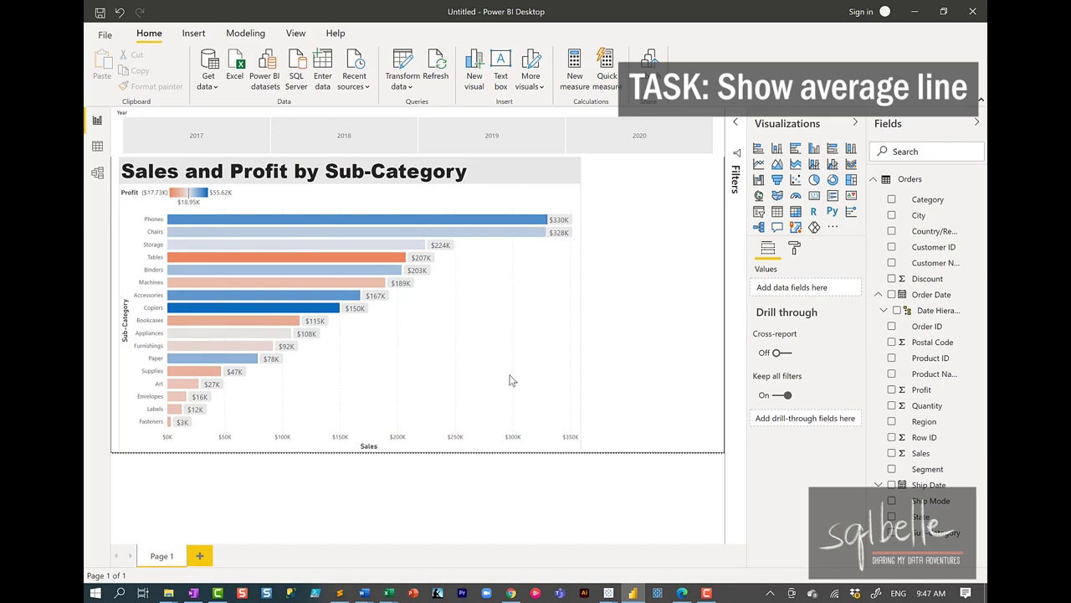
Add an average line for Sales to the bar chart and review its line options.
{"action": "left_click", "coordinate": [509, 380]}
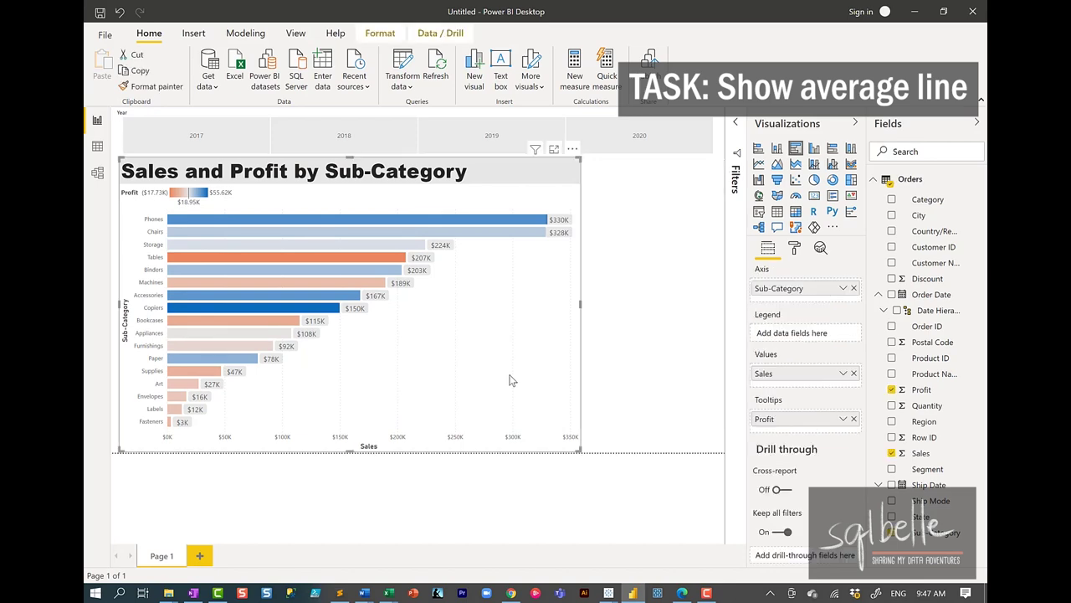
{"action": "left_click", "coordinate": [821, 250]}
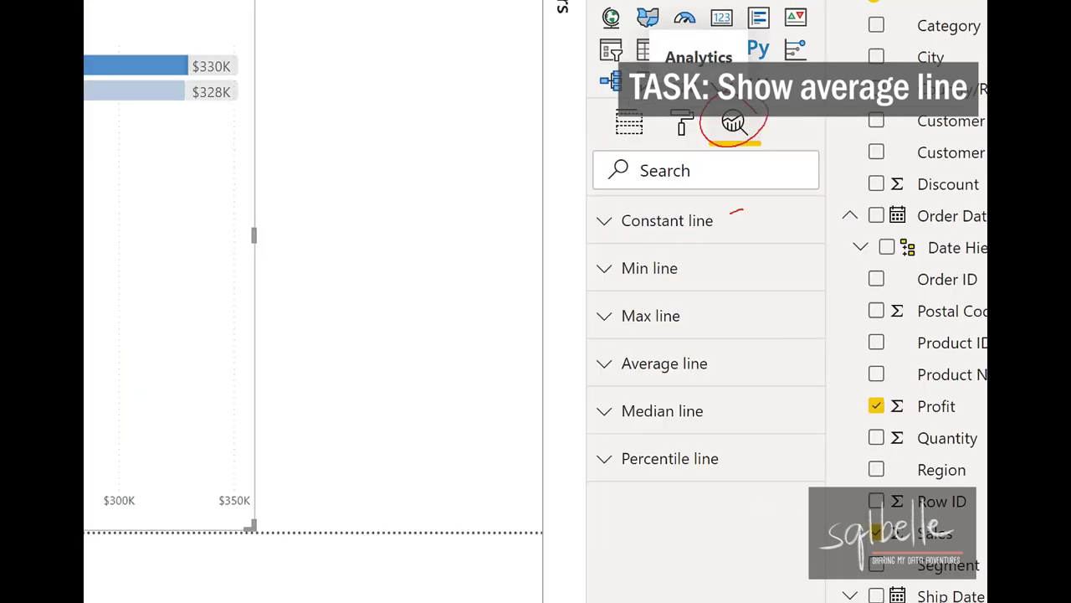
{"action": "left_click_drag", "start_coordinate": [751, 469], "coordinate": [735, 493]}
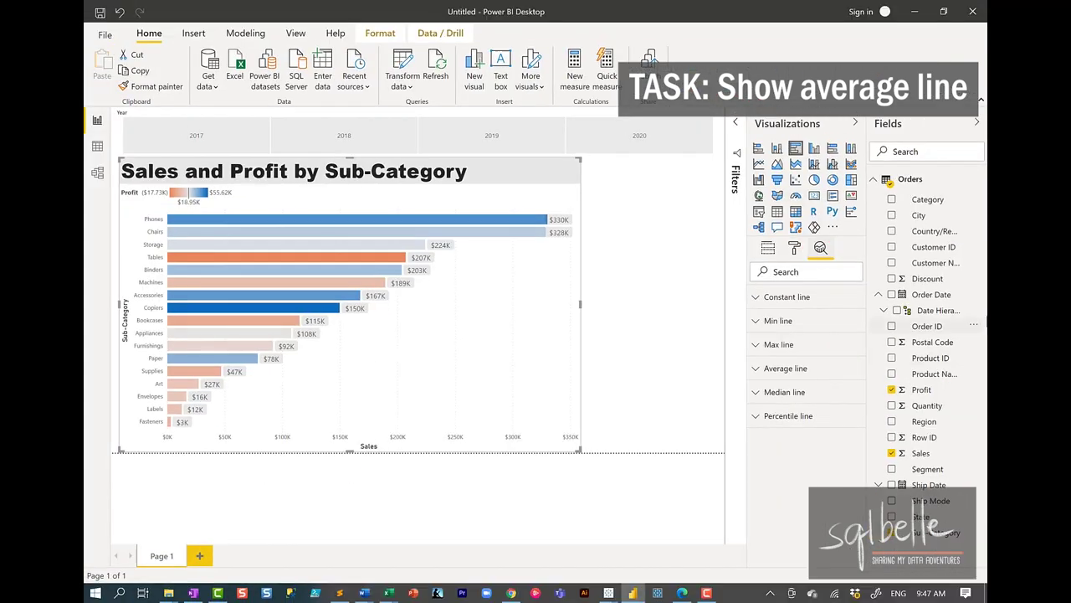
{"action": "left_click", "coordinate": [686, 373]}
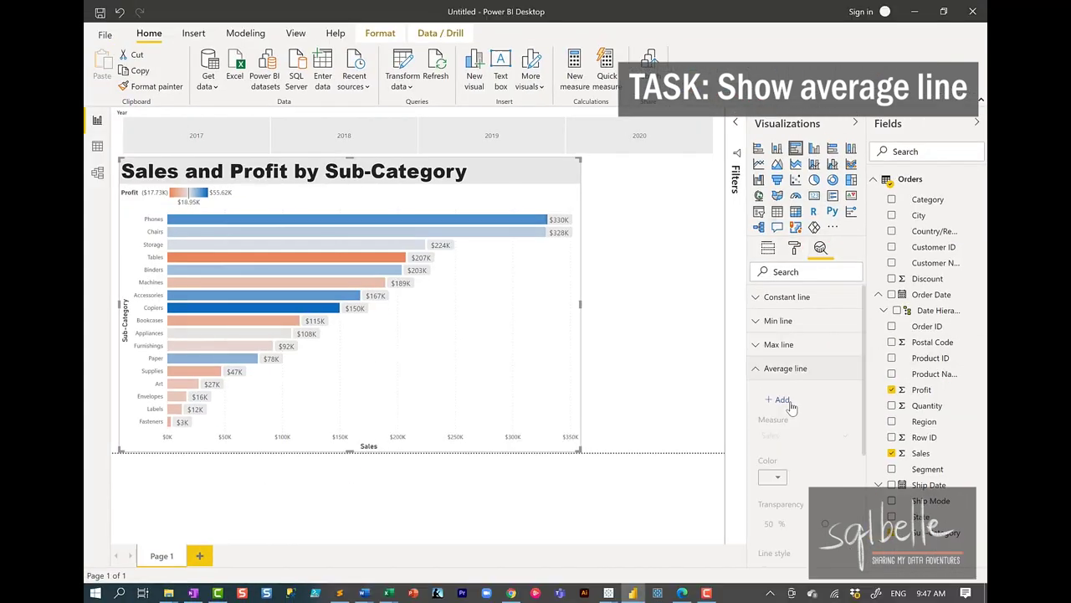
{"action": "left_click", "coordinate": [783, 400]}
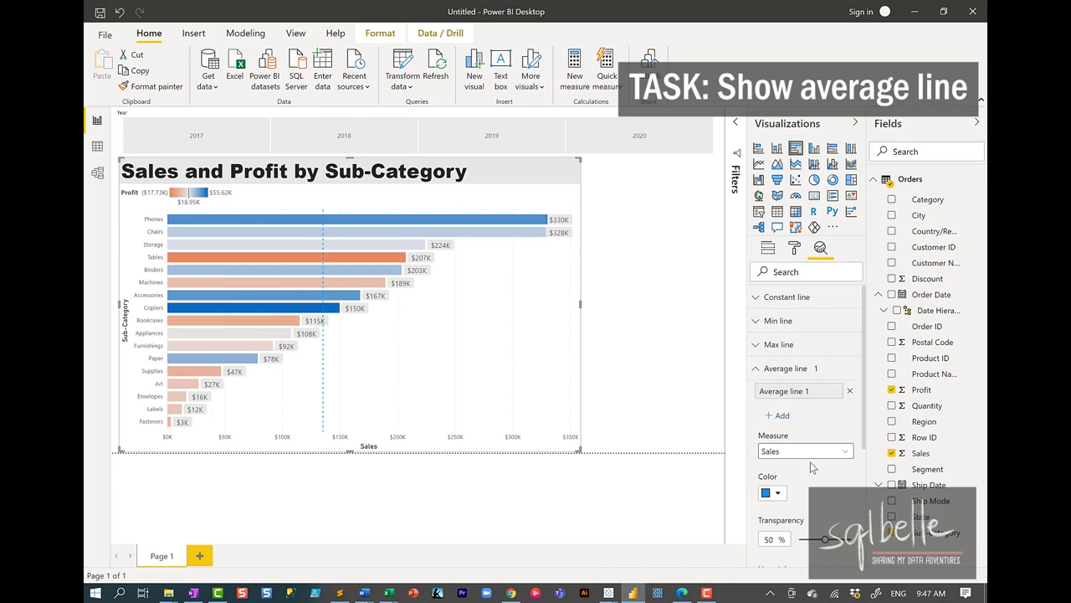
{"action": "scroll", "coordinate": [829, 494], "scroll_direction": "down", "scroll_amount": 3}
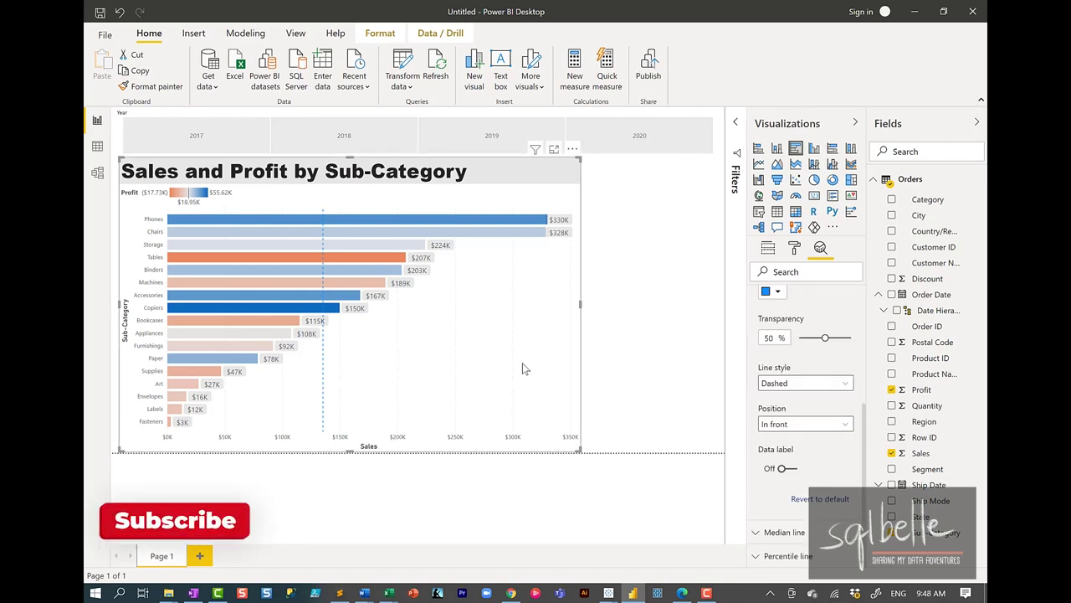
{"action": "left_click", "coordinate": [555, 157]}
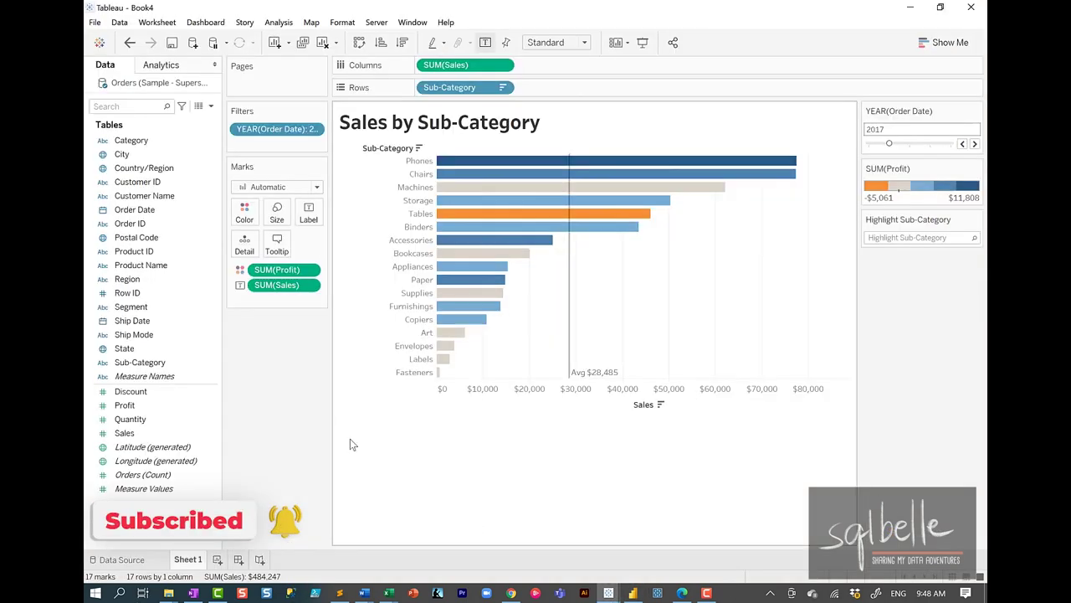